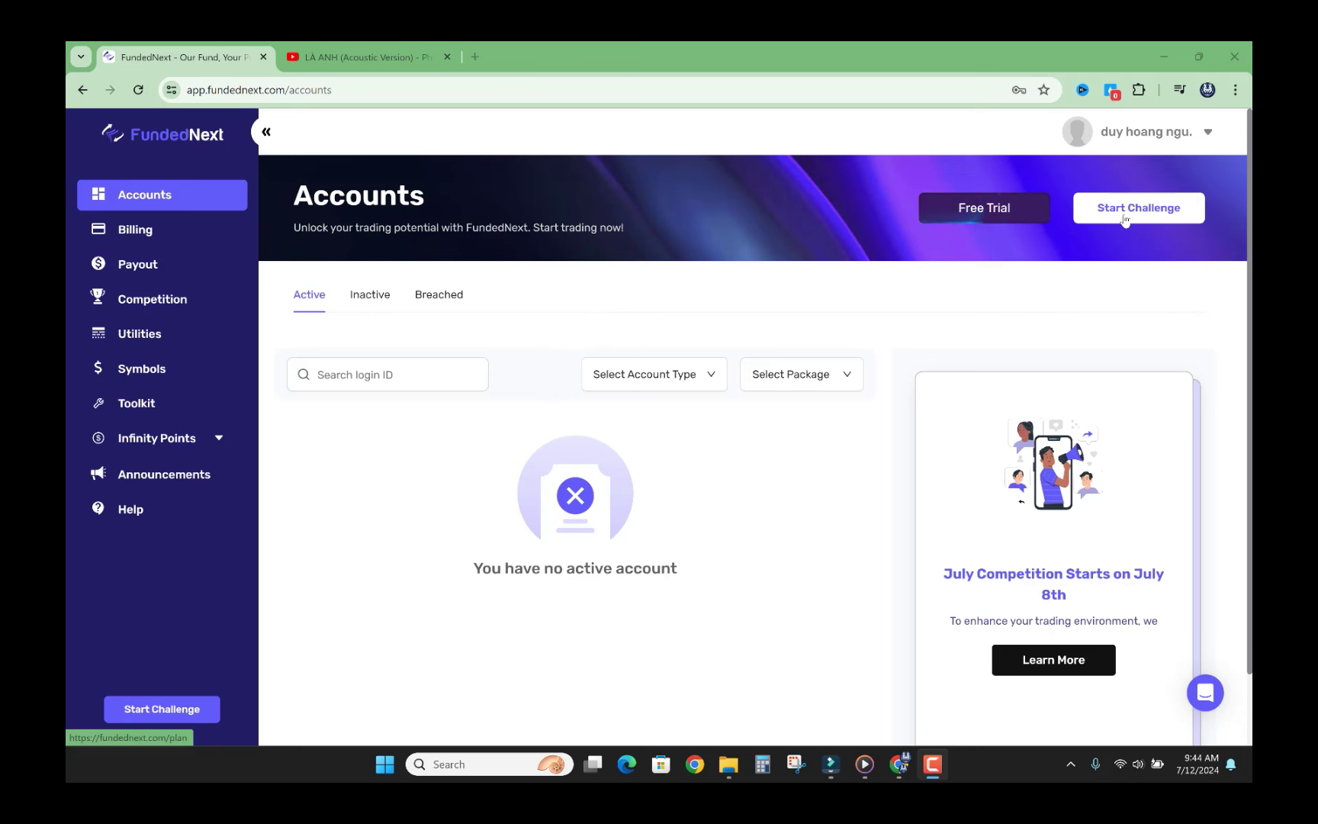
Step: Start a new challenge and look over the plan chooser page
click(1133, 221)
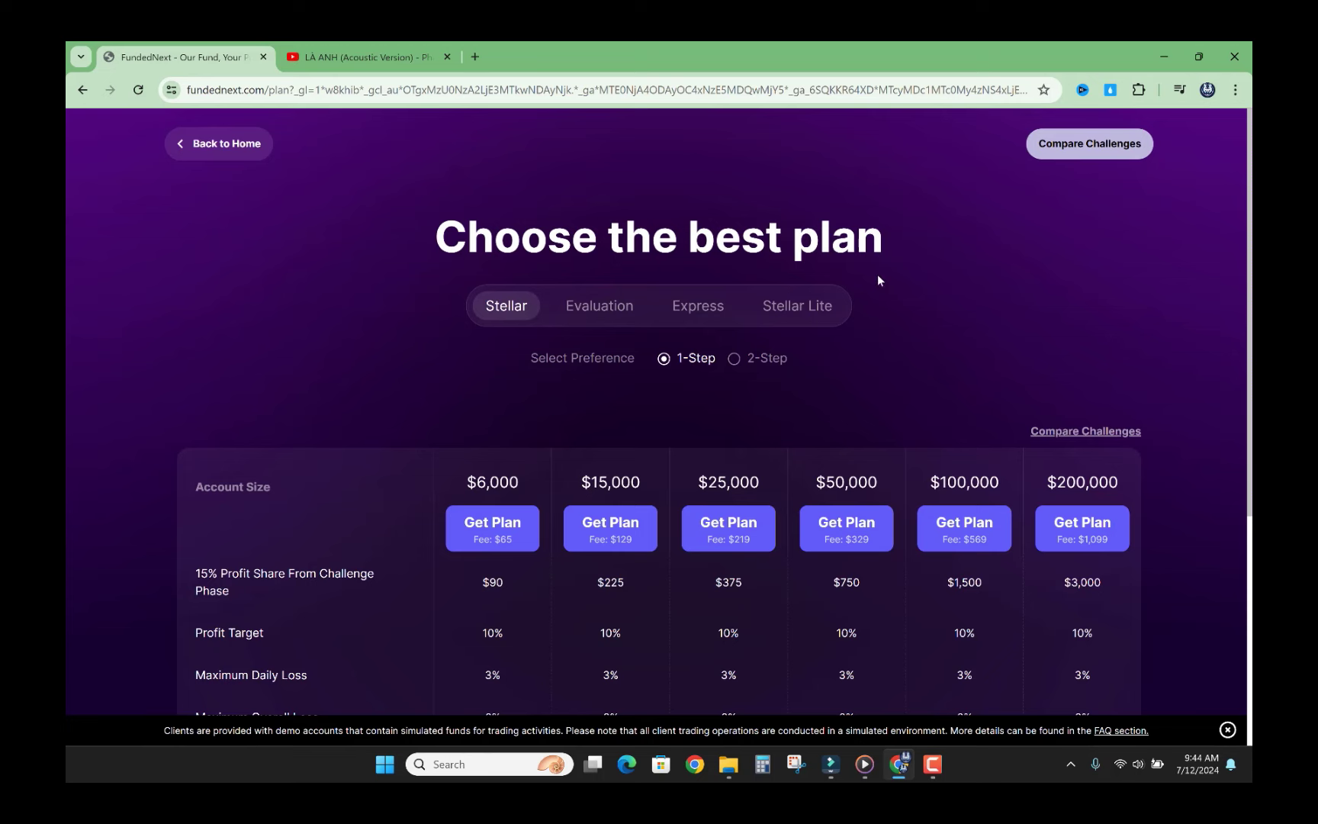
scroll(877, 274, down, 2)
scroll(754, 304, up, 2)
scroll(862, 382, down, 5)
scroll(801, 330, up, 4)
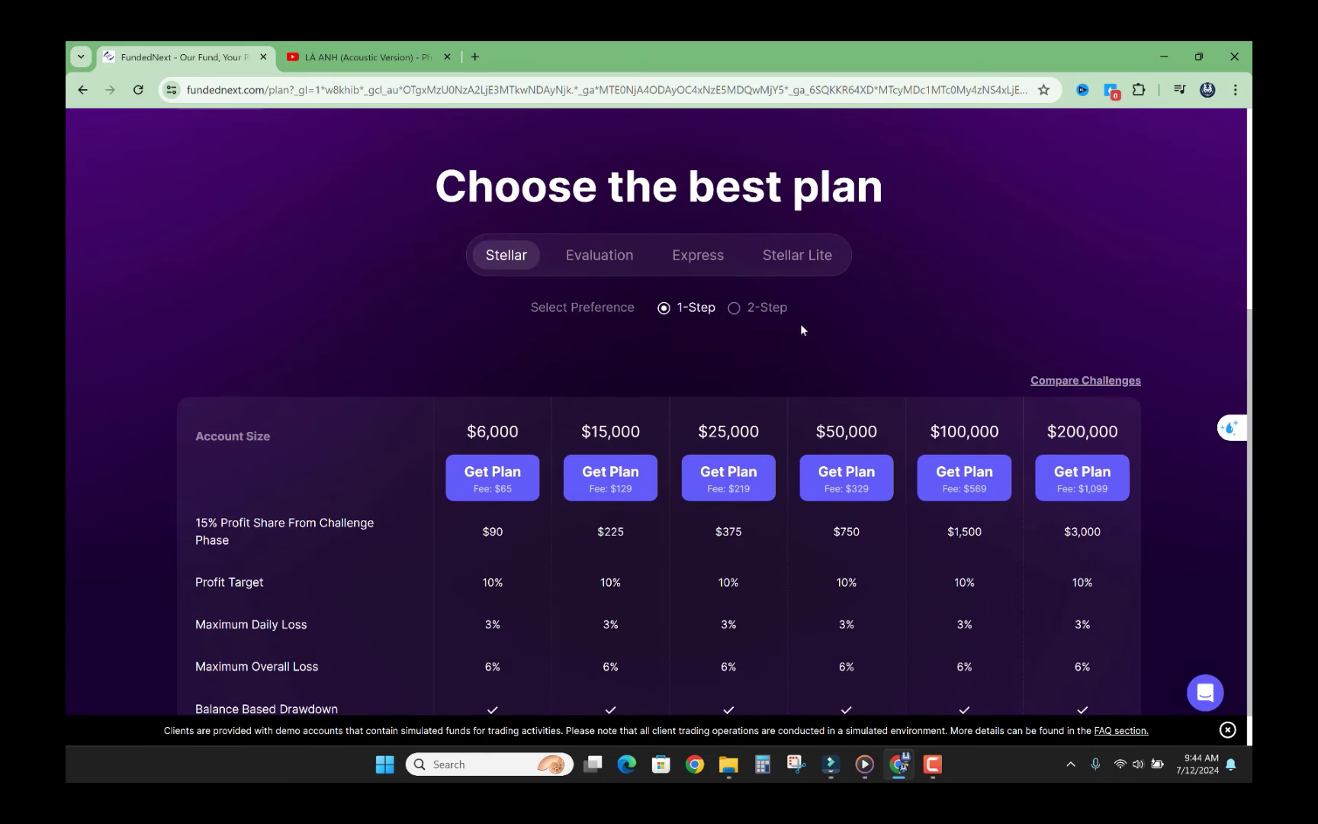
Step: Open the Compare Challenges page in a new browser tab
click(511, 267)
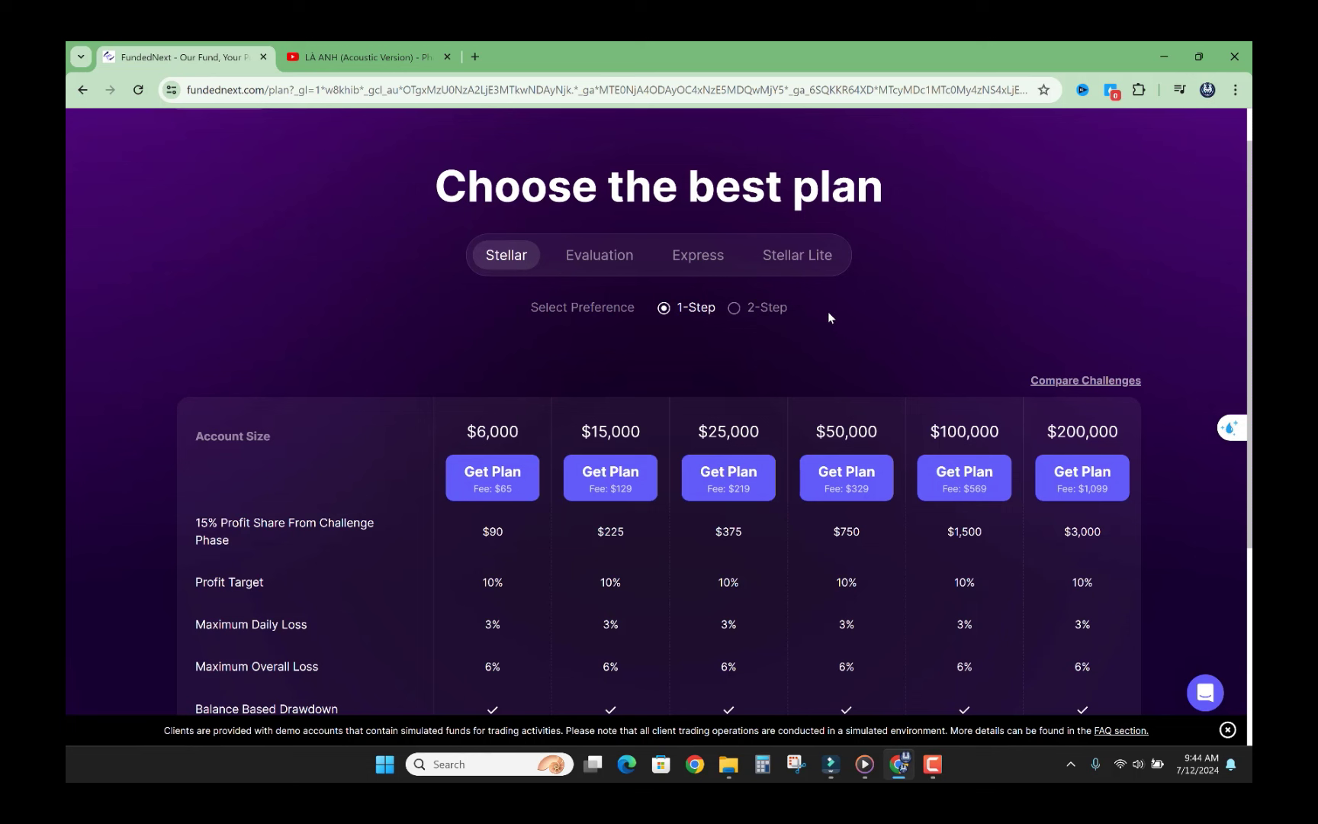
right_click(1057, 388)
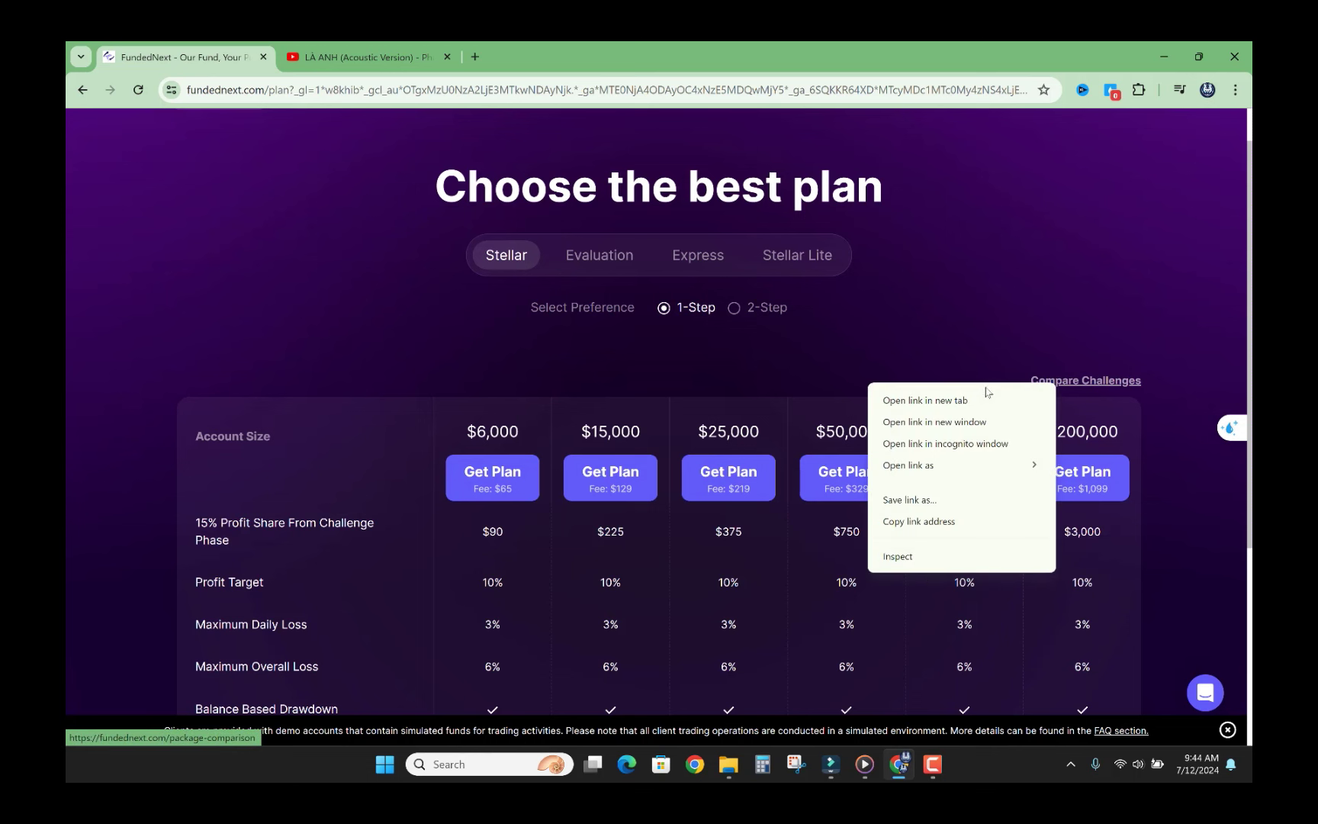
click(976, 398)
Step: Review the comparison table's Time Limit through Trading Leverage rows, then return to the plan chooser
click(363, 58)
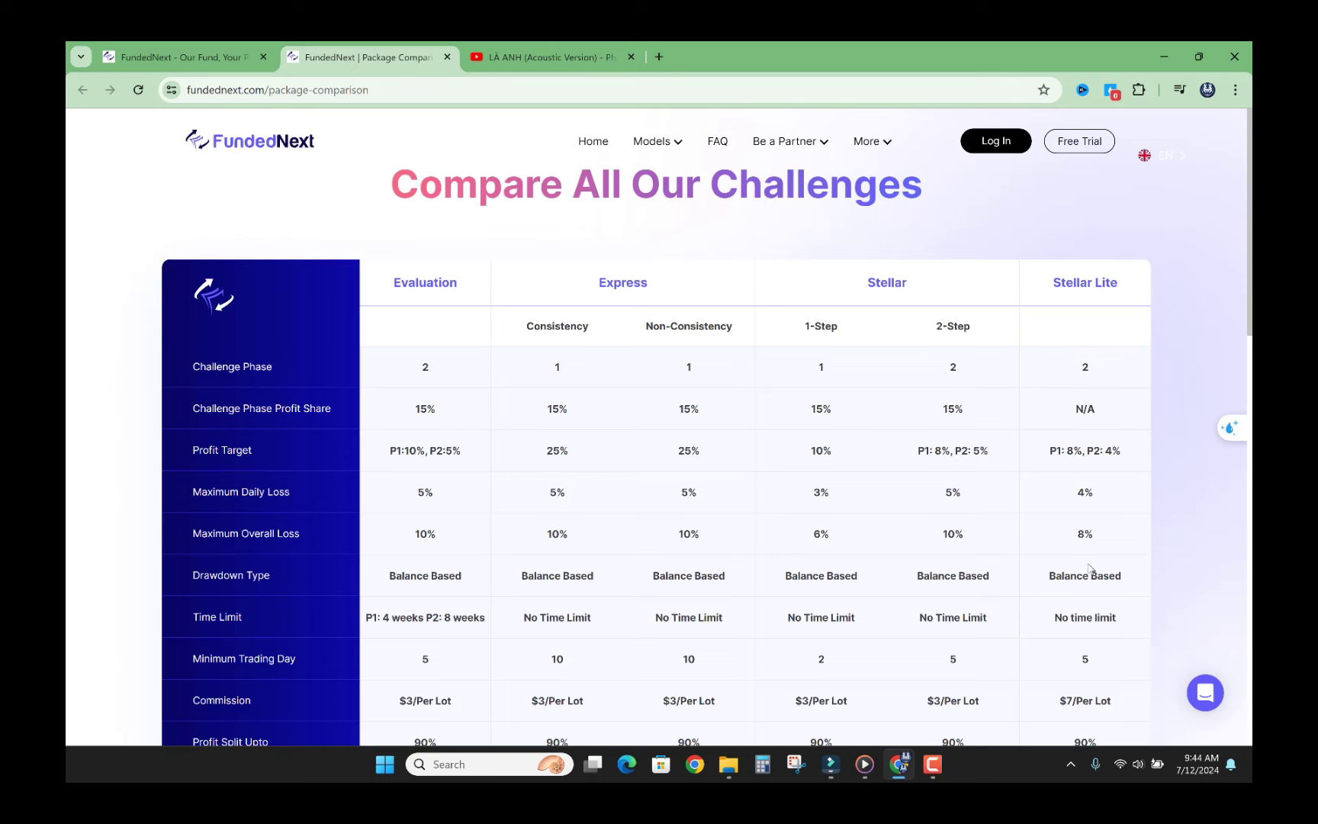
scroll(1045, 583, down, 3)
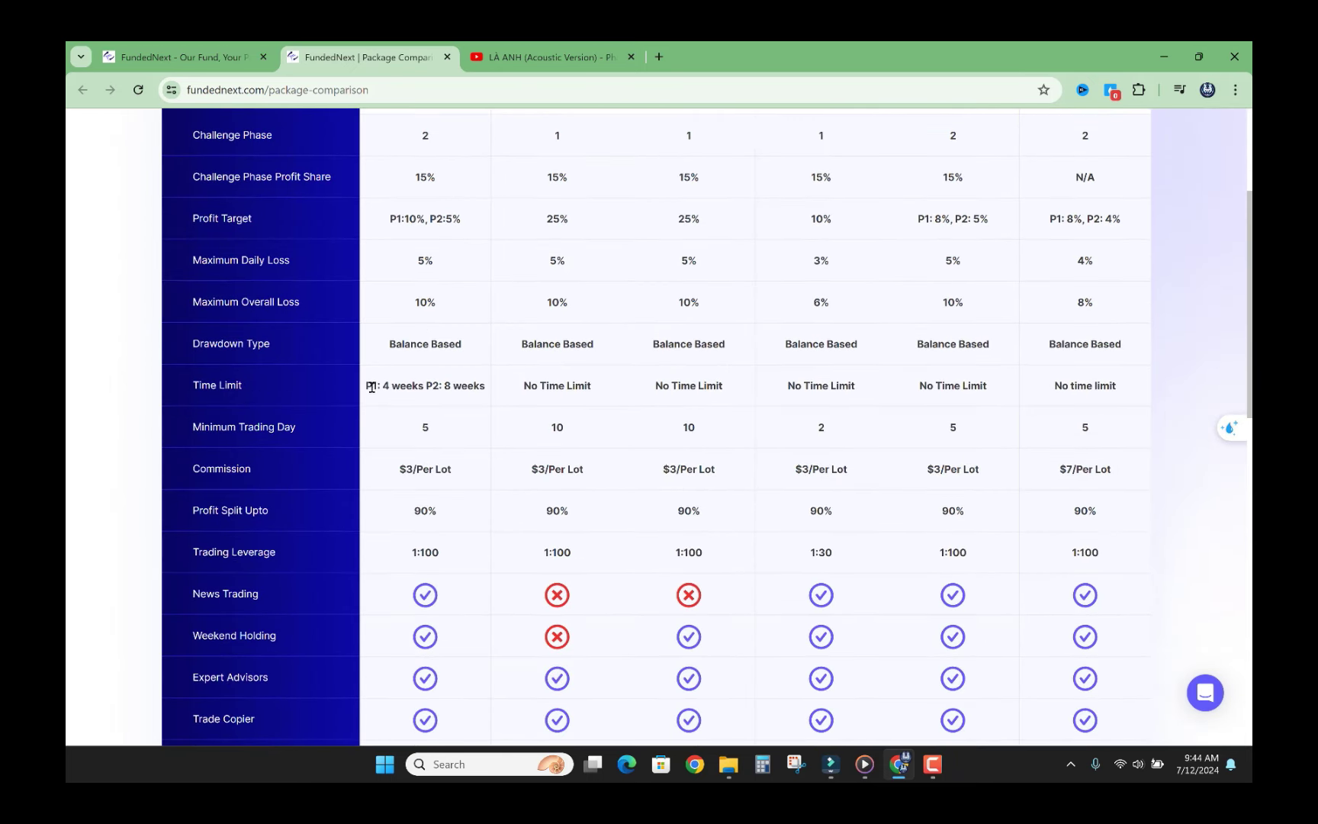
drag(460, 386, 425, 564)
click(421, 366)
scroll(812, 256, down, 5)
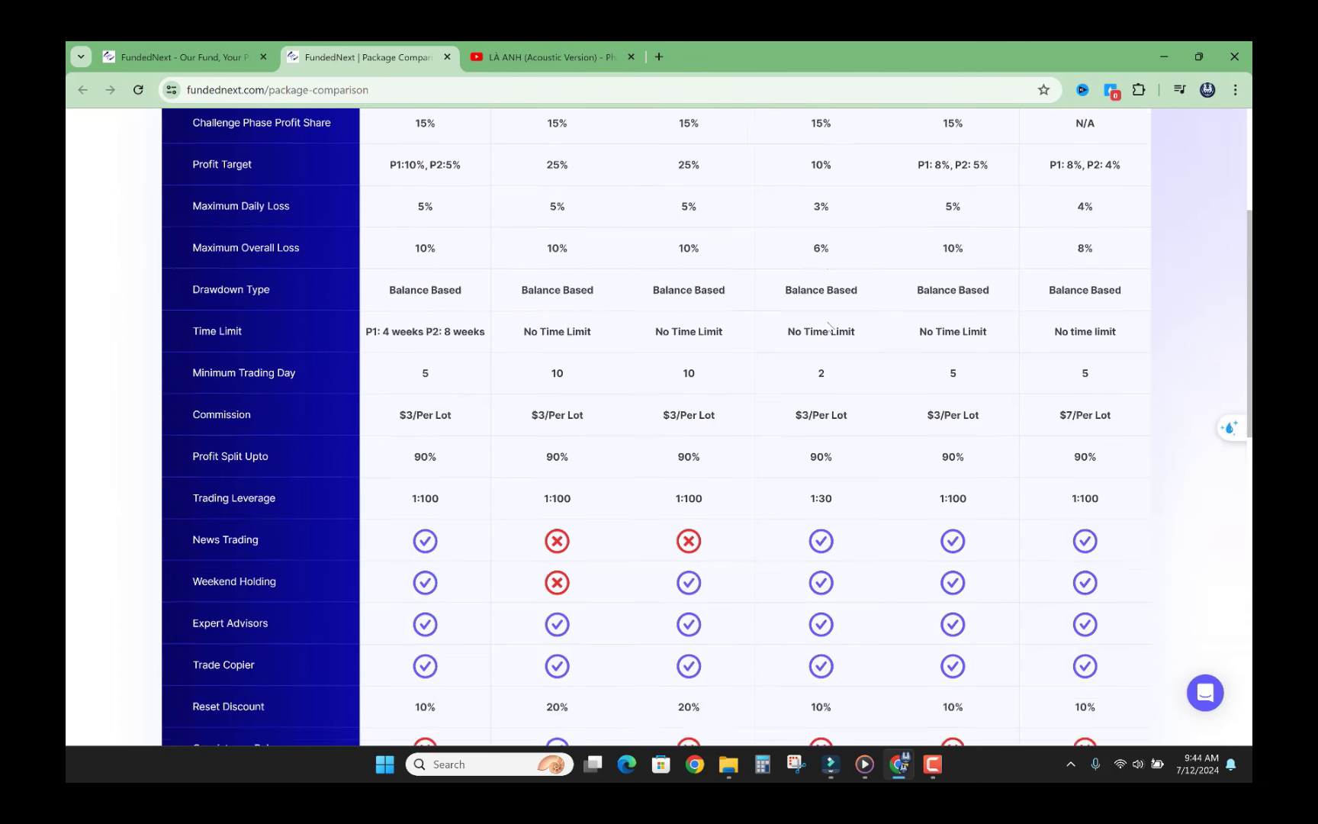
scroll(794, 336, up, 8)
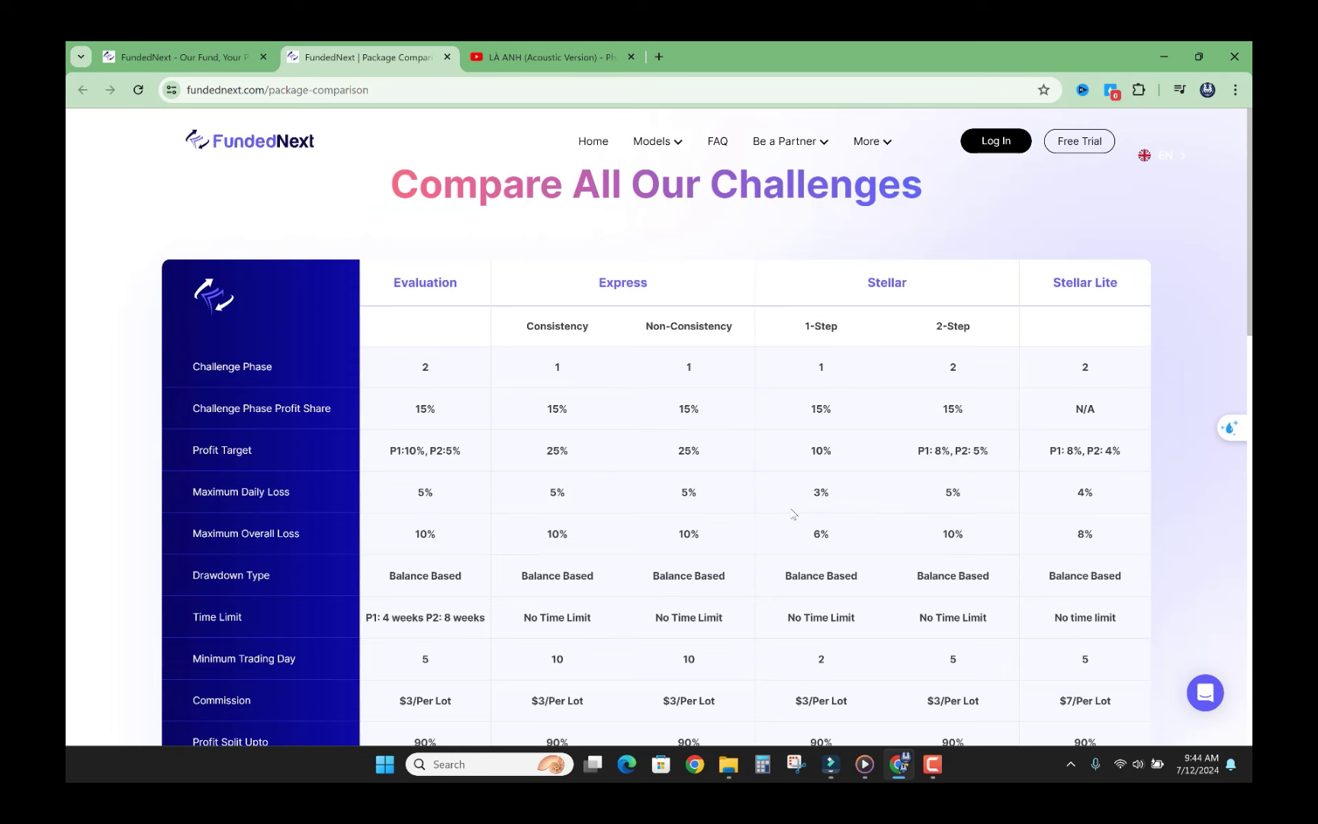
key(ctrl+shift+Tab)
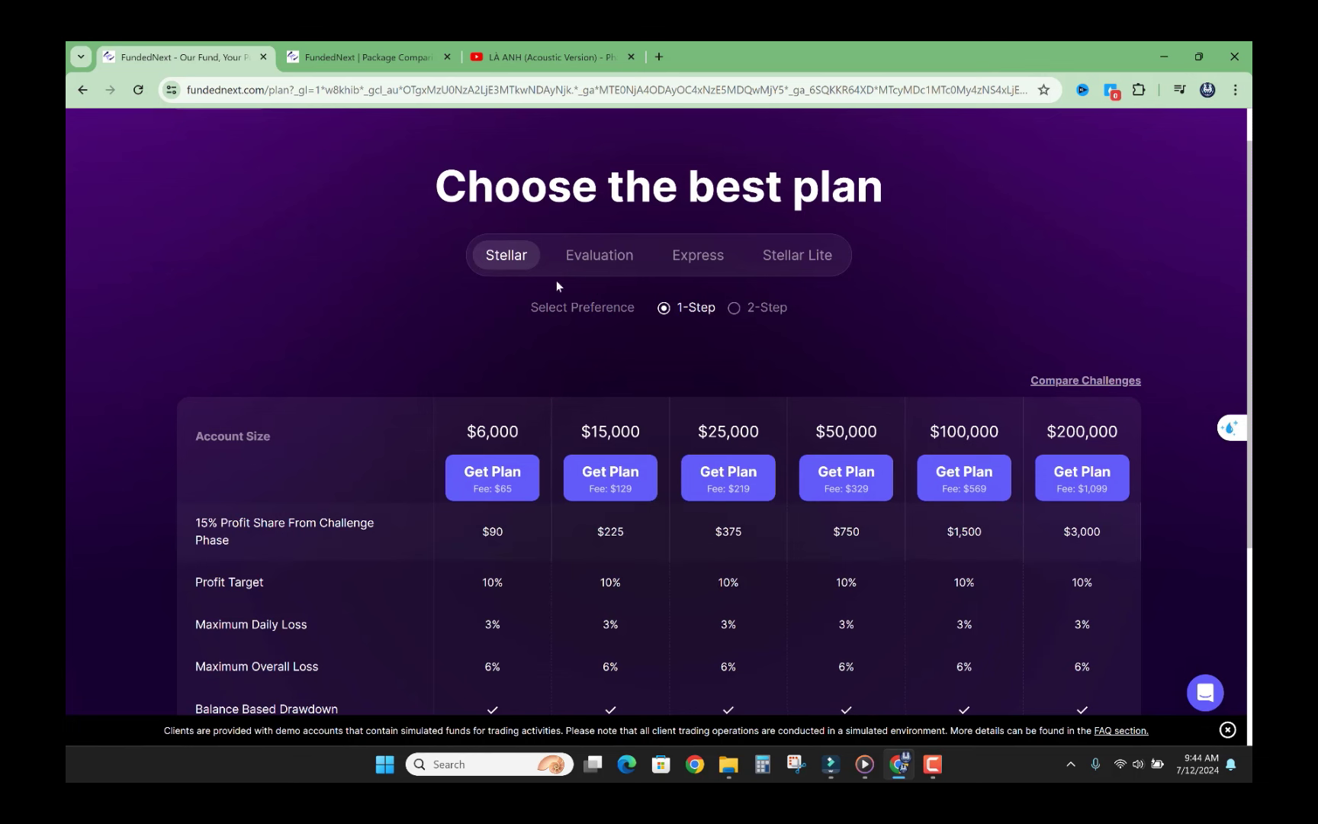
Step: Choose the Stellar 2-Step $6,000 plan and dismiss the offers popup to reach checkout
click(735, 310)
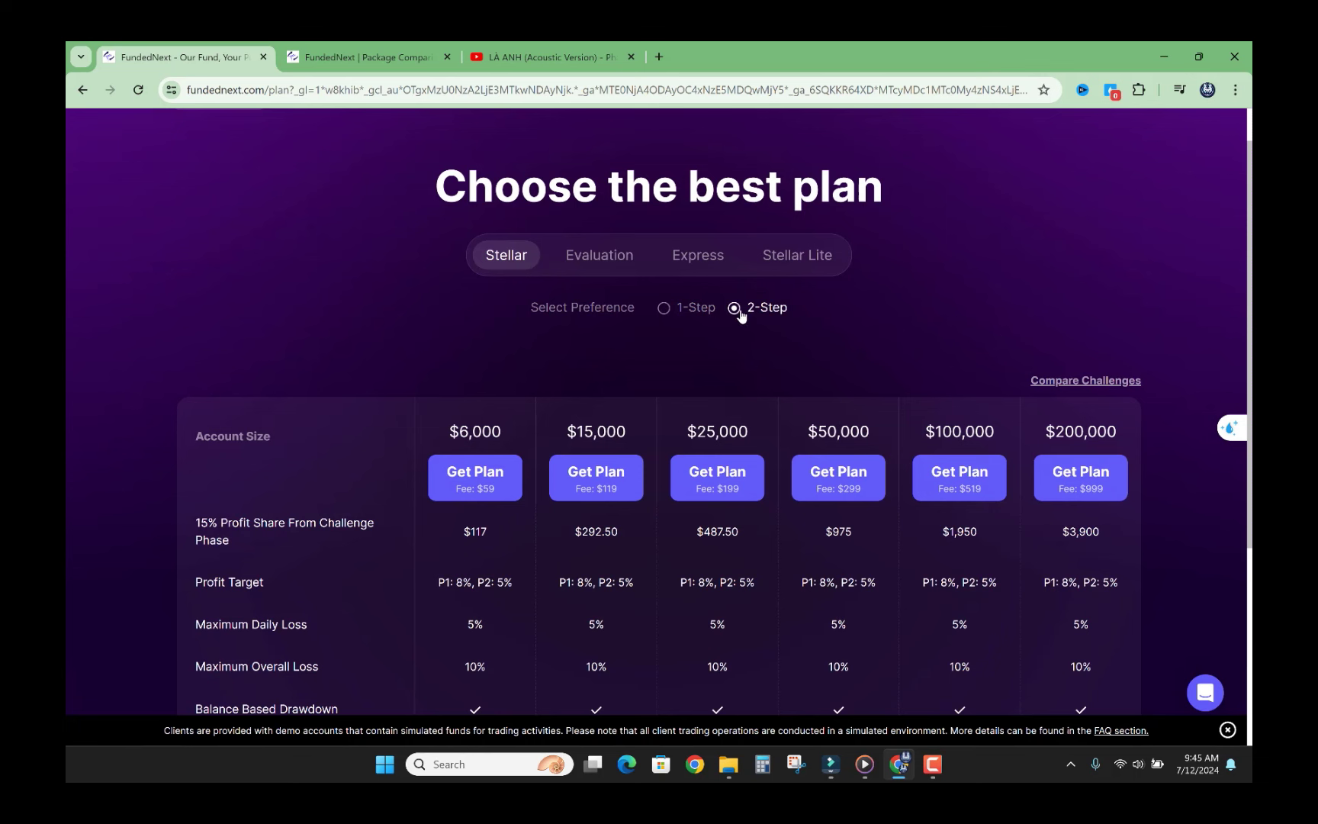
scroll(805, 331, down, 1)
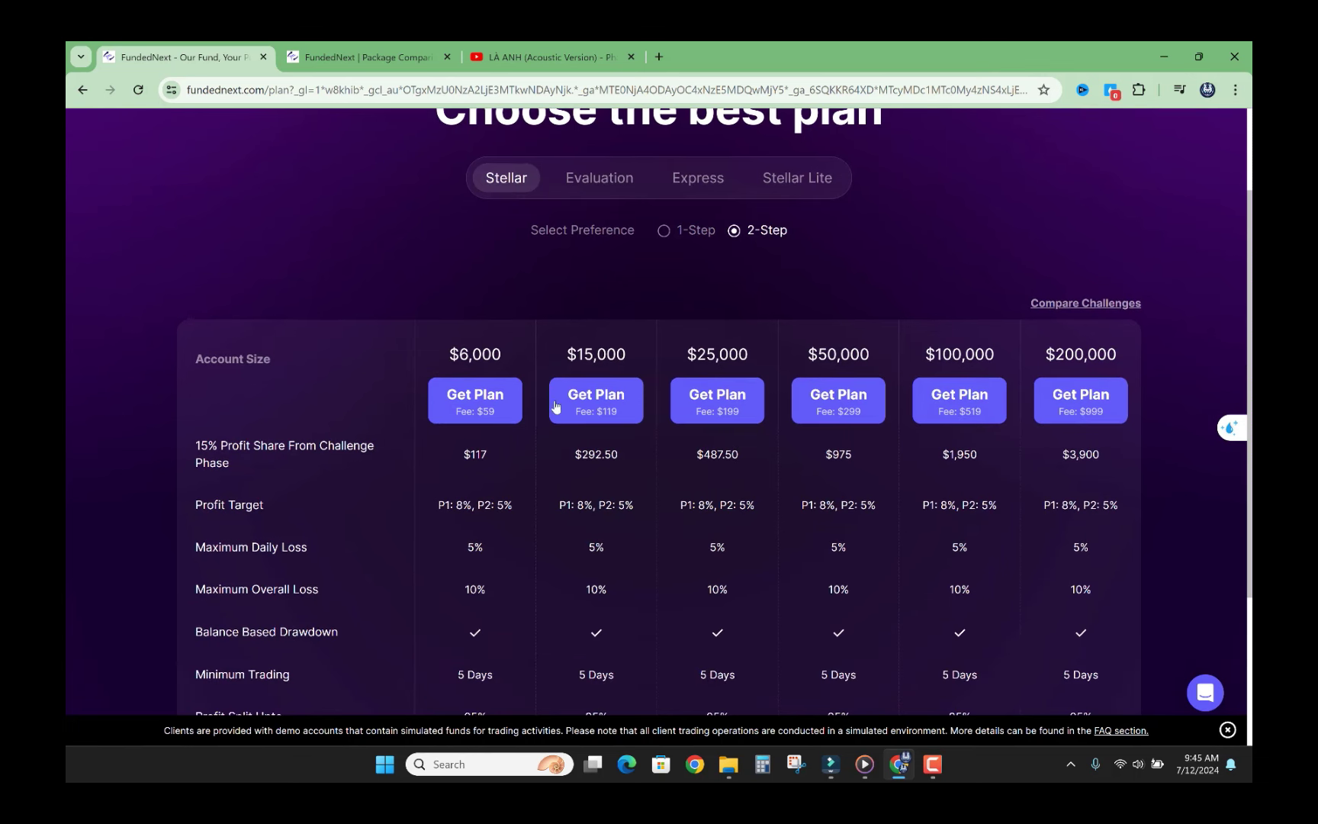
click(477, 403)
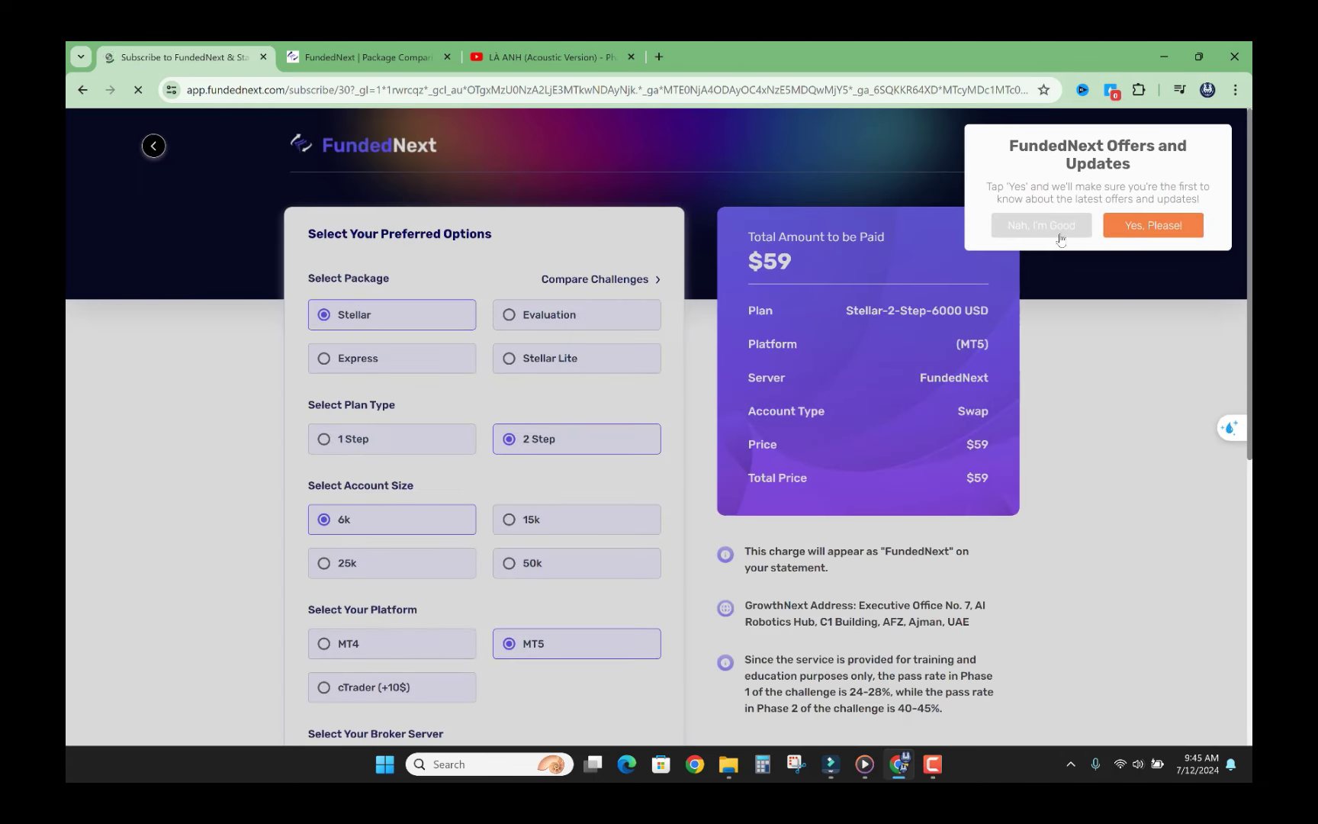
click(1138, 232)
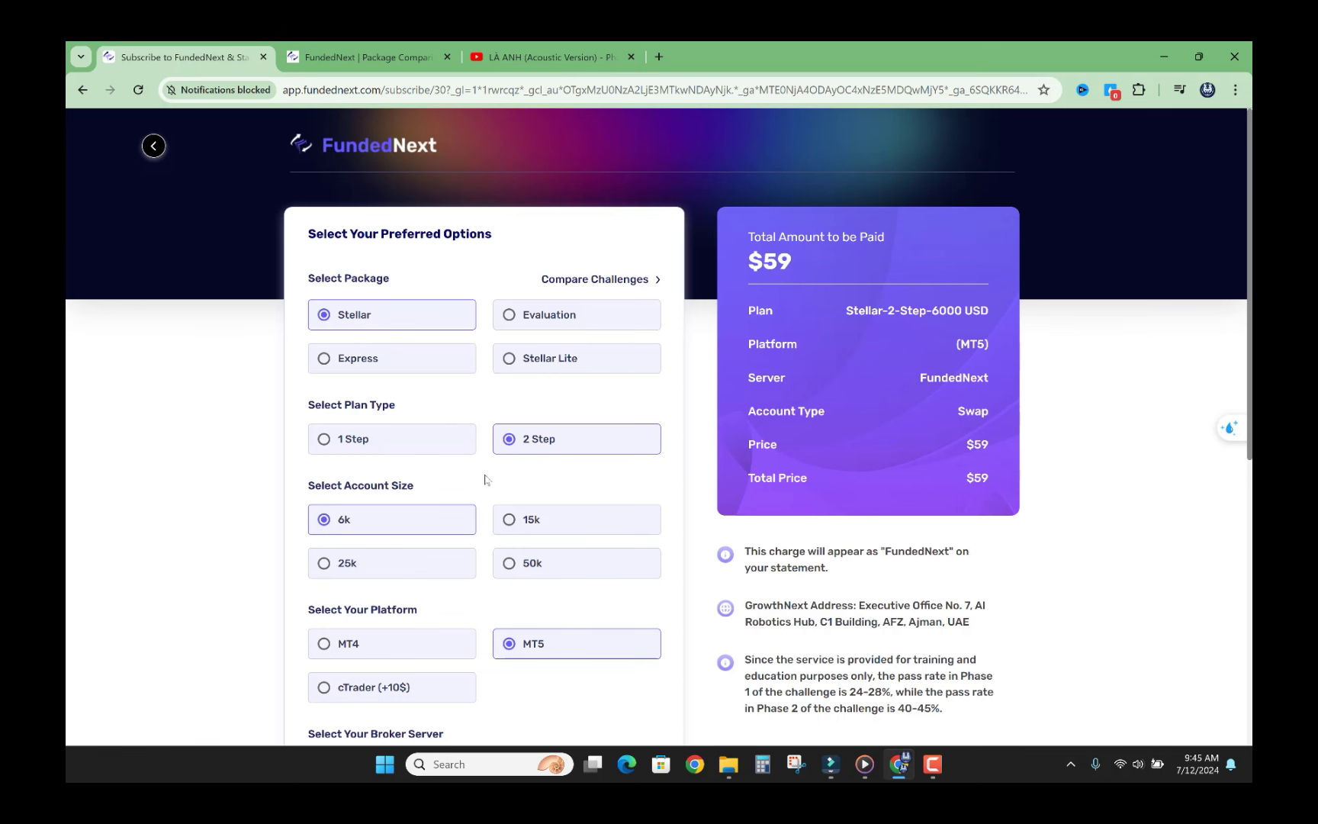
Step: Select MT4 as the trading platform, then look over the broker server section below
scroll(458, 472, down, 1)
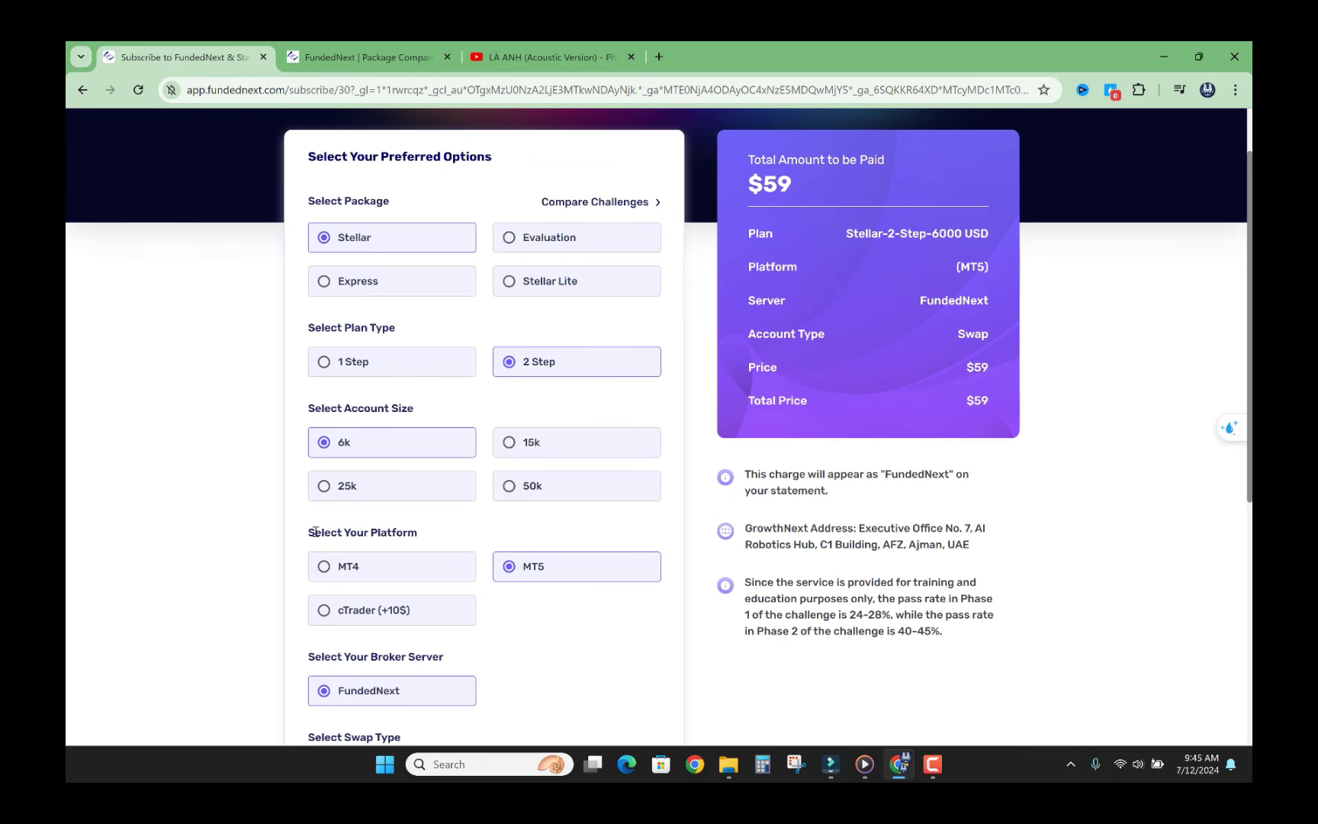
drag(314, 532, 418, 534)
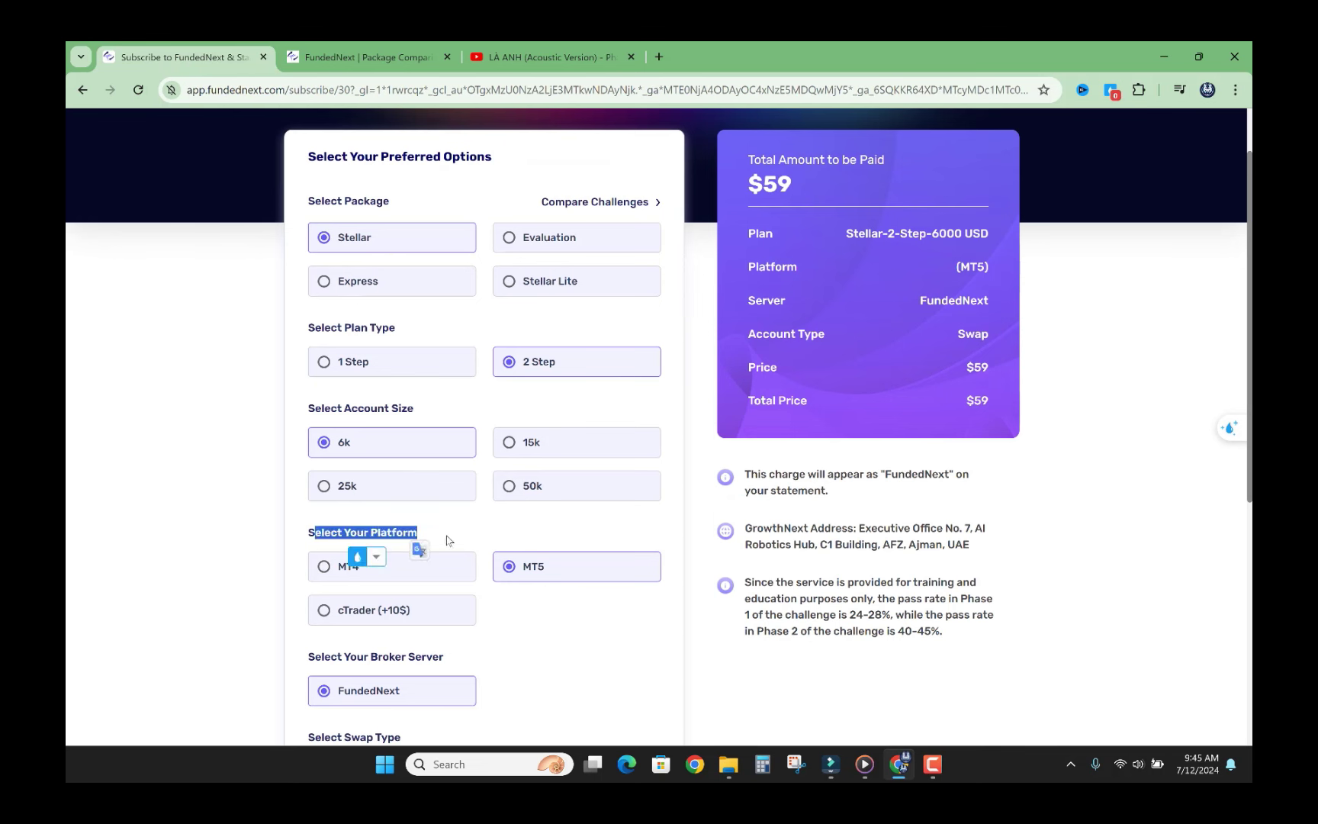
click(550, 561)
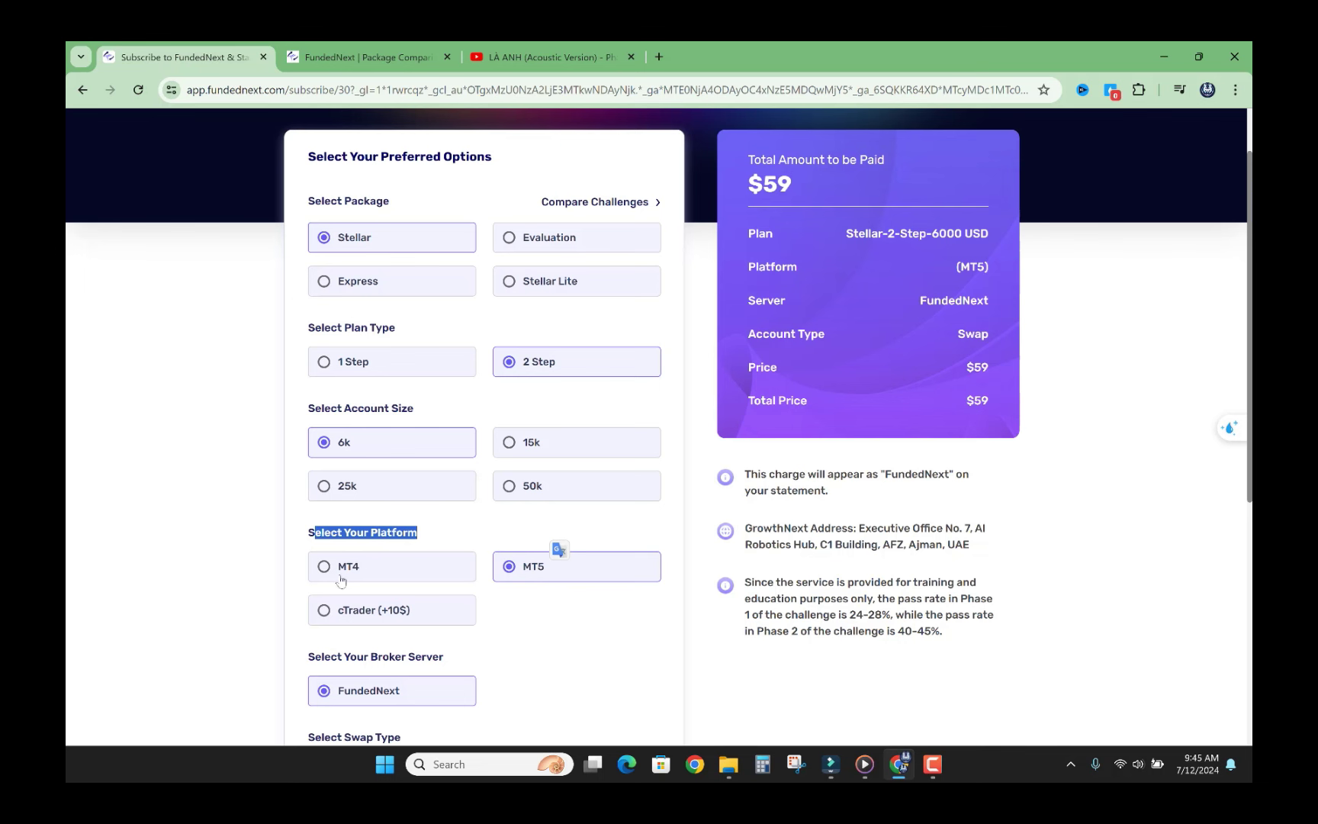
click(414, 537)
click(320, 573)
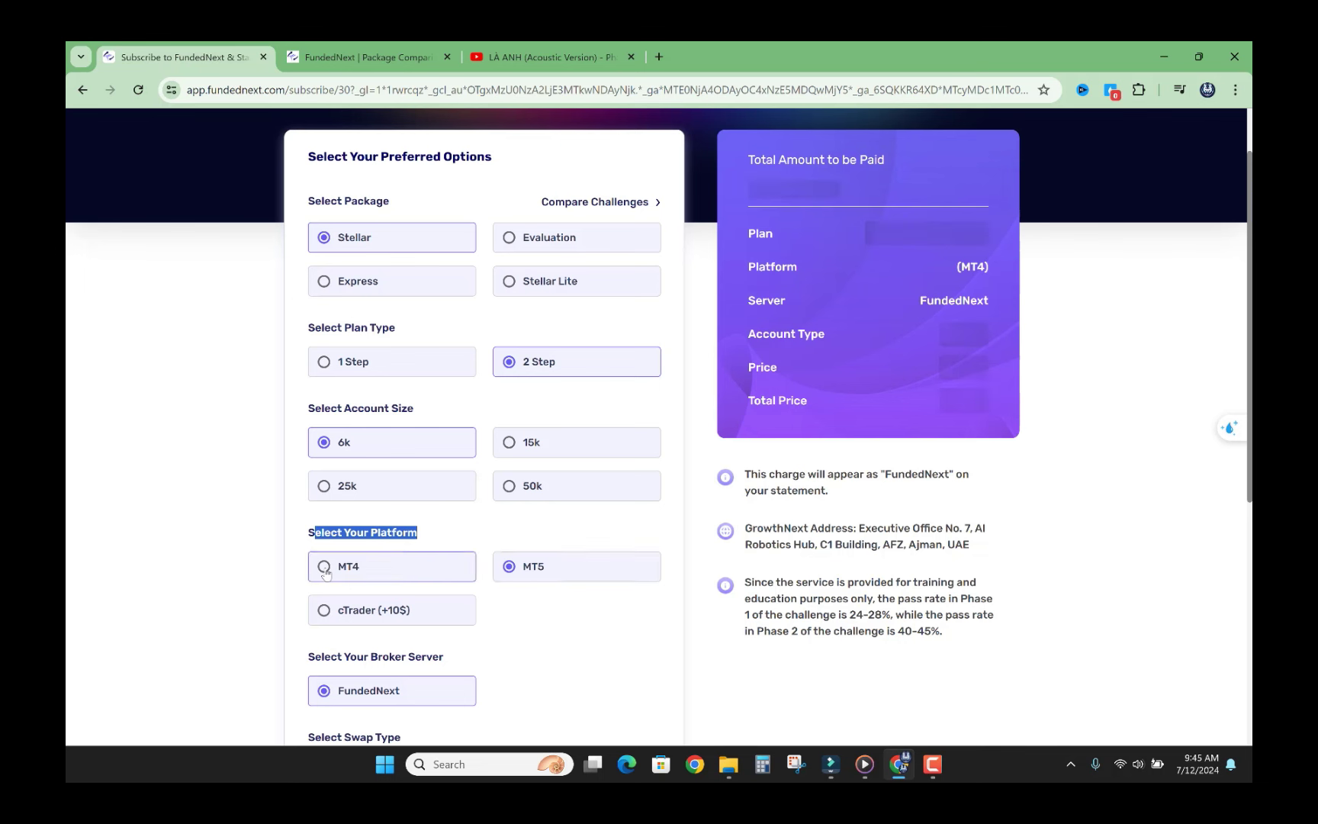
click(485, 539)
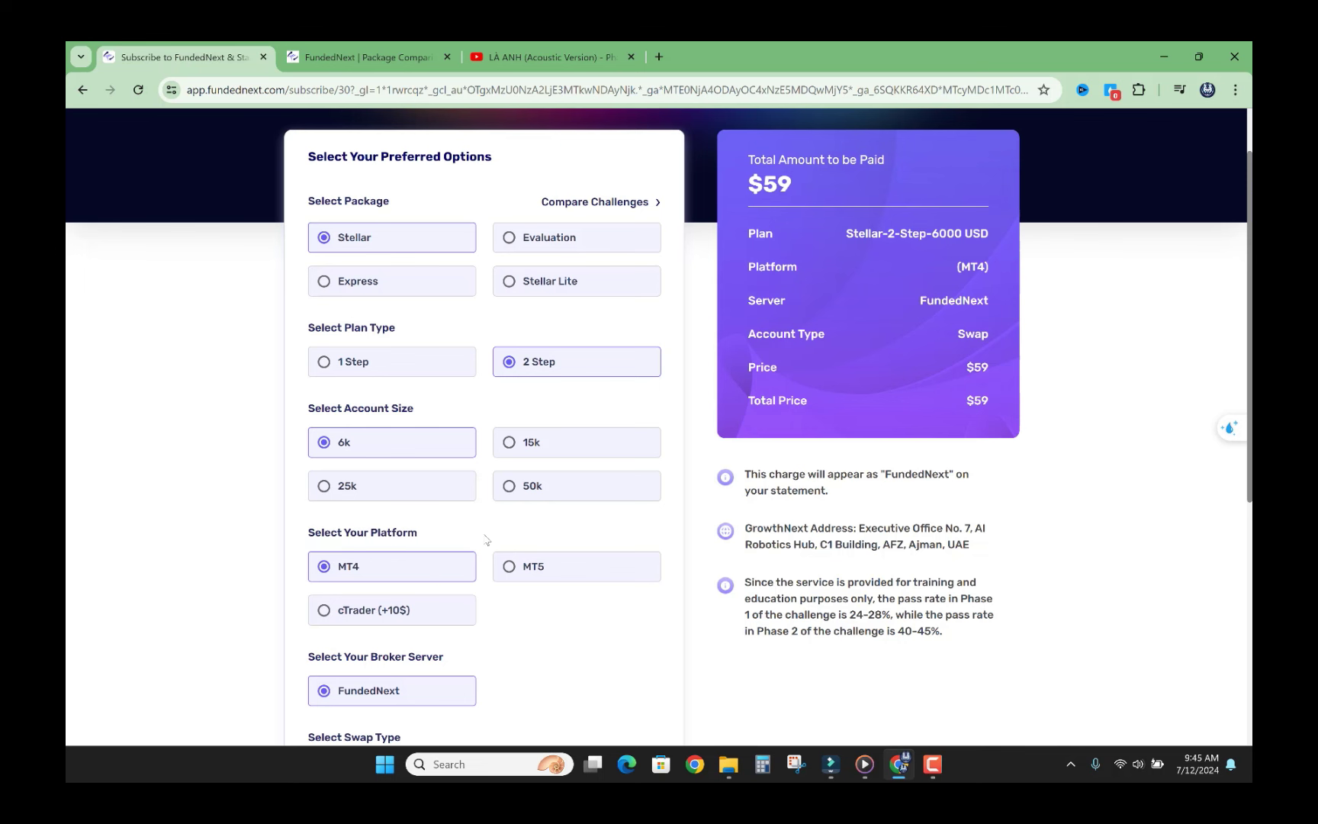
scroll(469, 547, down, 1)
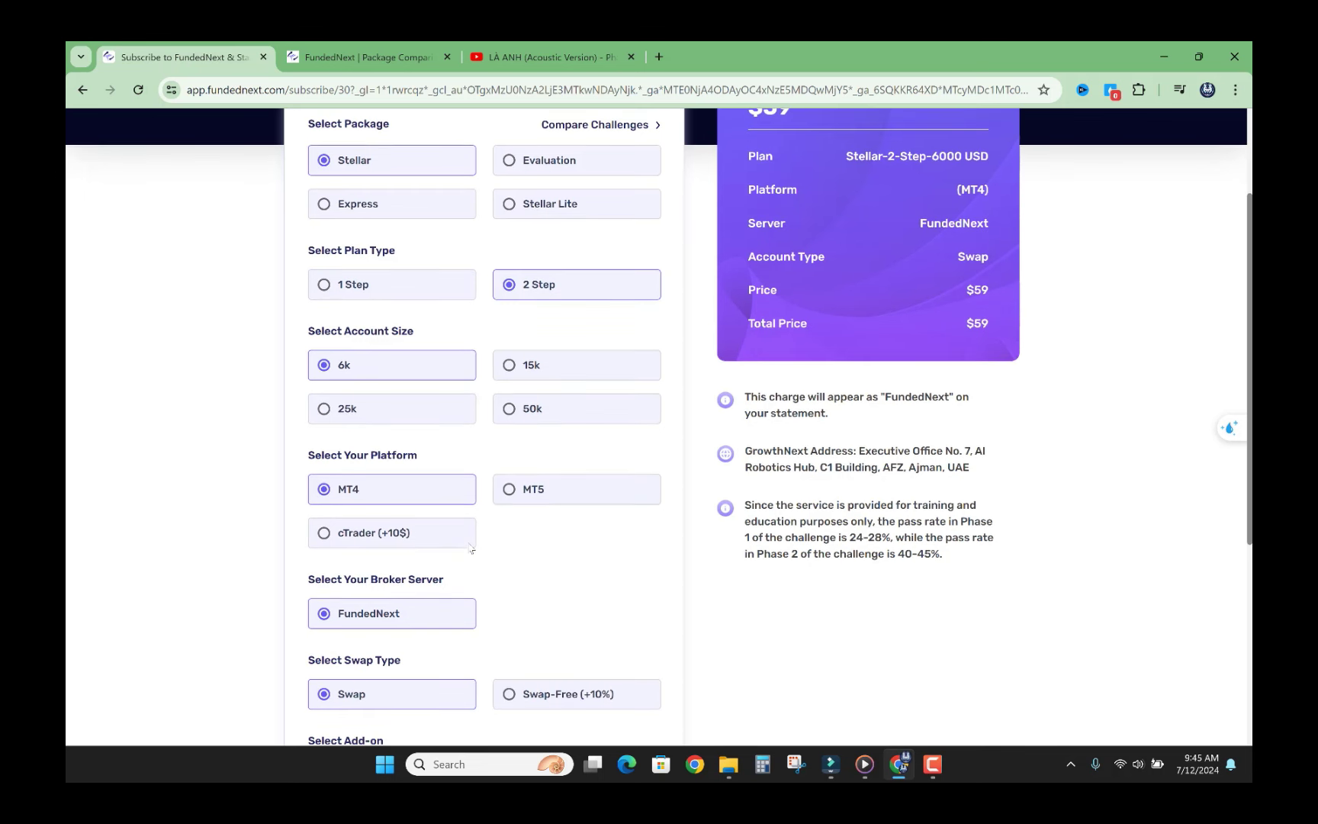
scroll(468, 548, down, 1)
drag(308, 505, 428, 503)
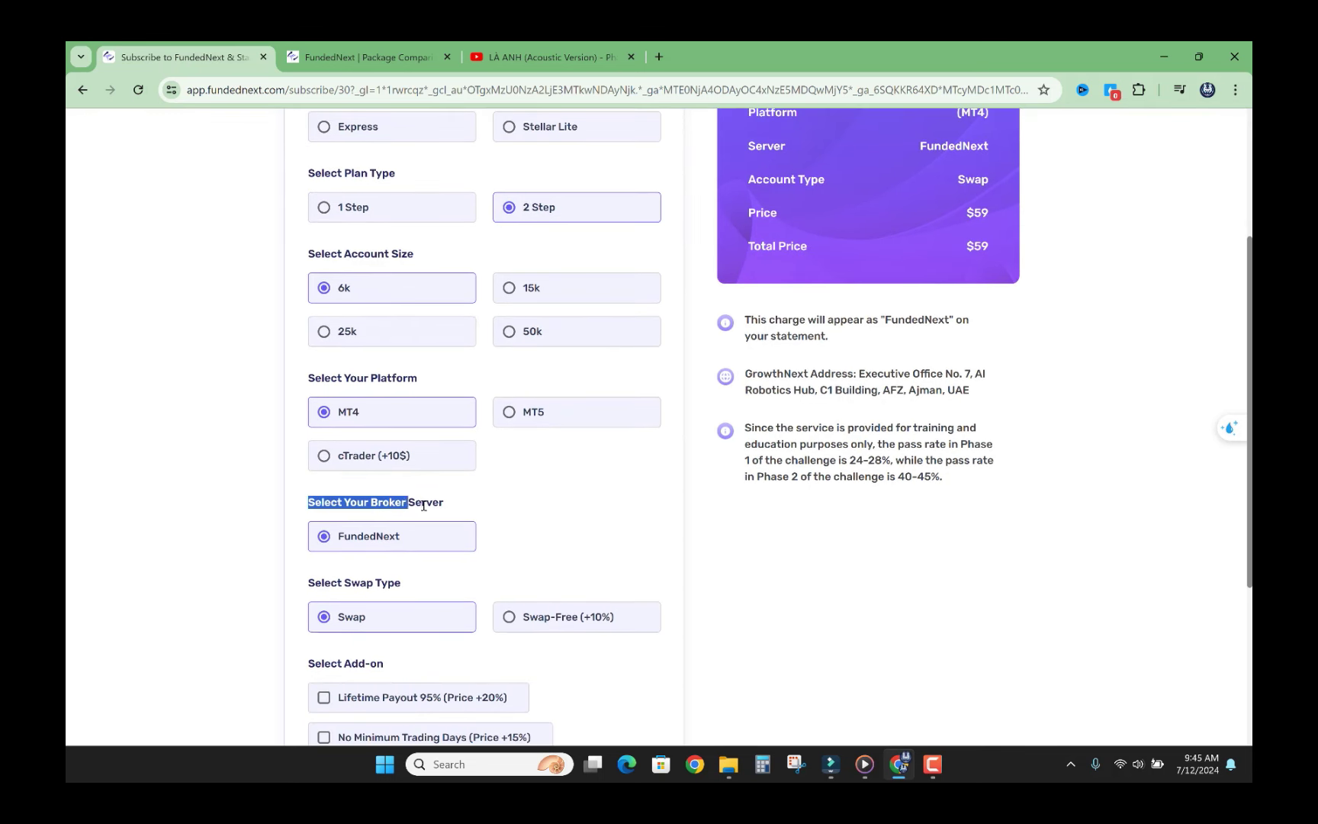
click(411, 548)
scroll(429, 546, down, 1)
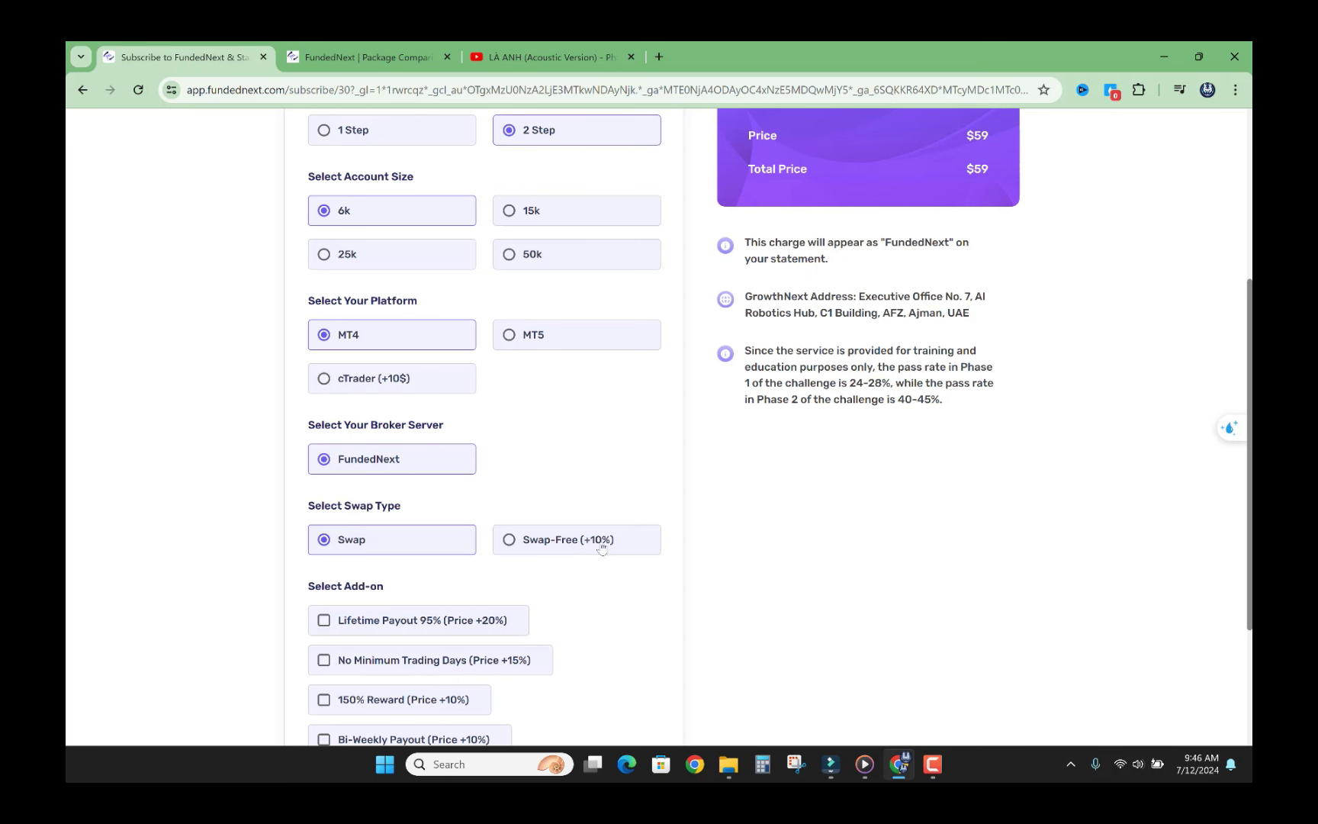
Step: Try the Swap-Free option and confirm it raises the total from $59 to $65
scroll(765, 254, up, 4)
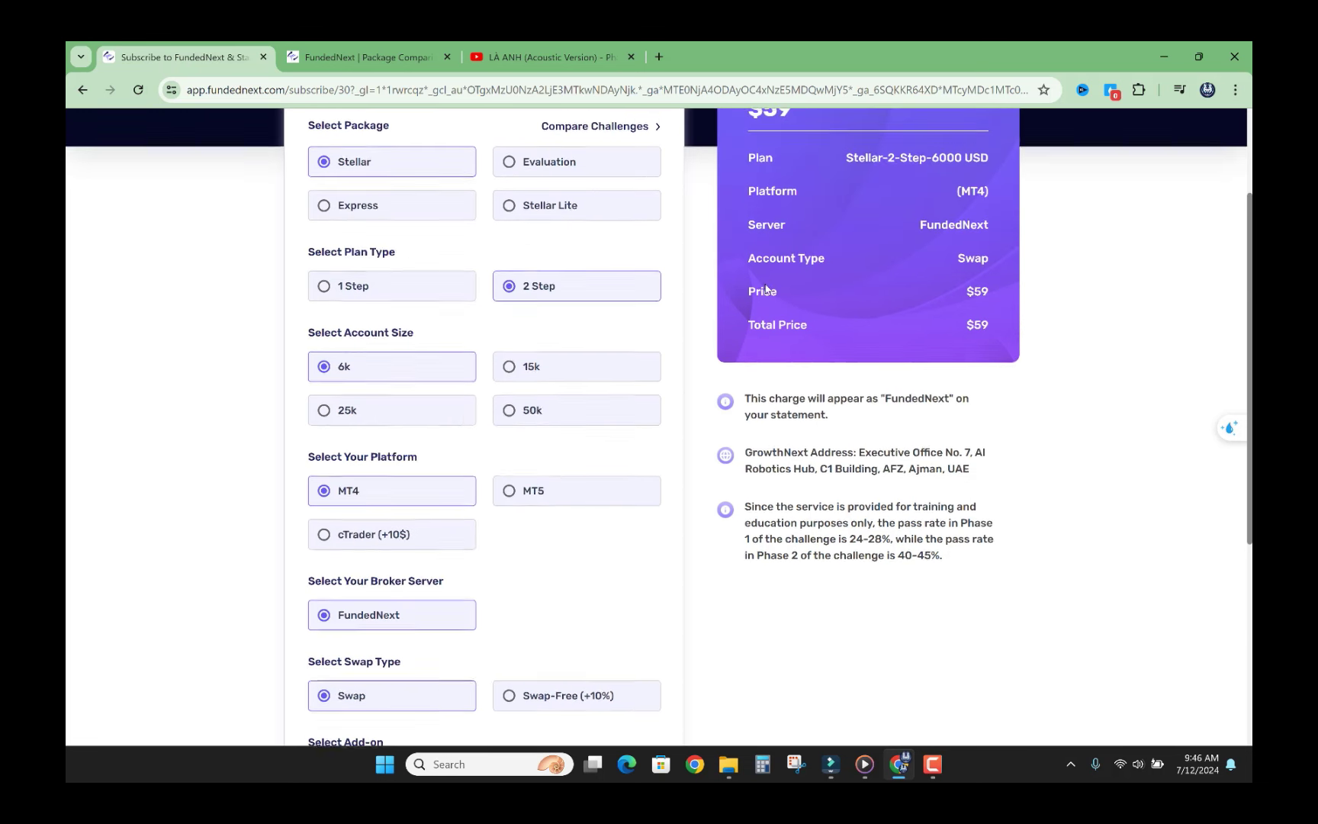
drag(749, 265, 785, 263)
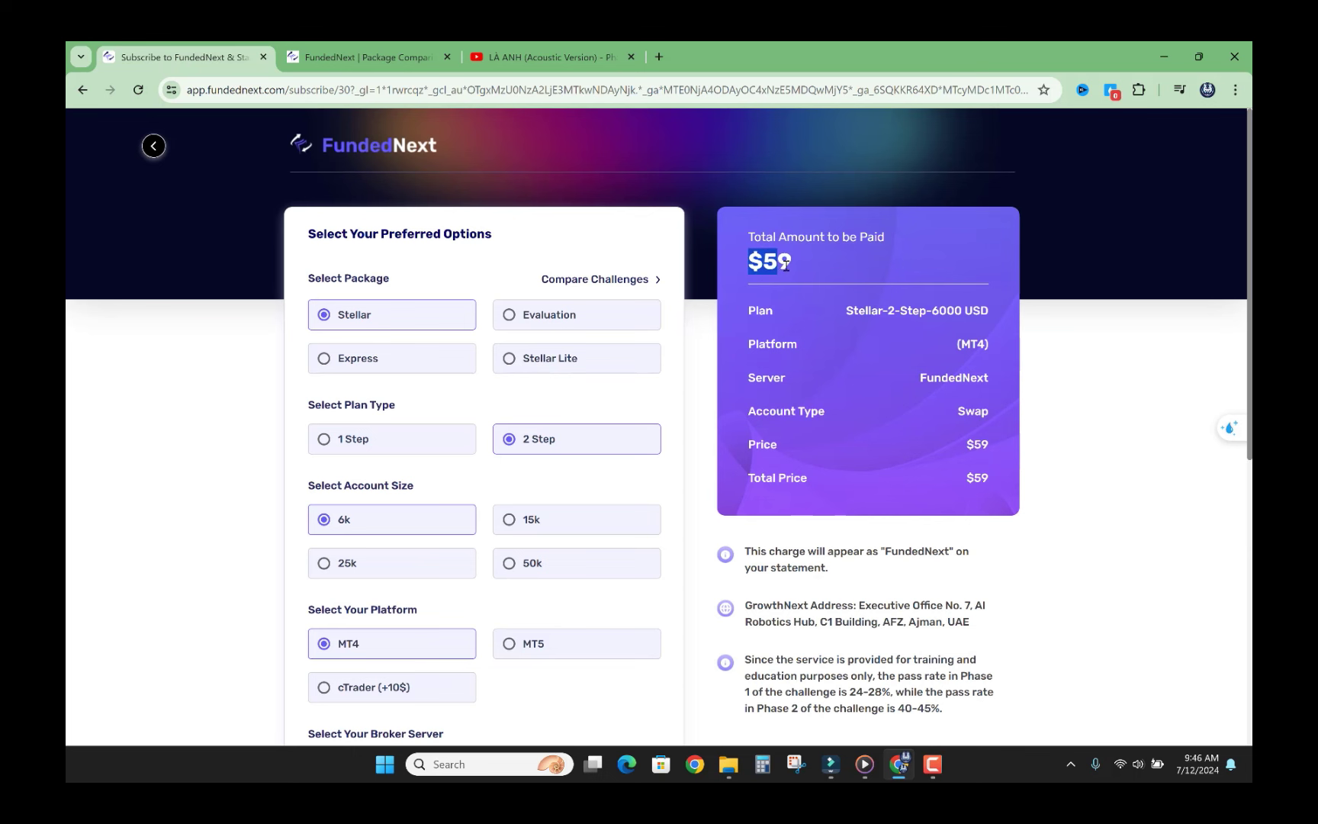
scroll(508, 710, down, 2)
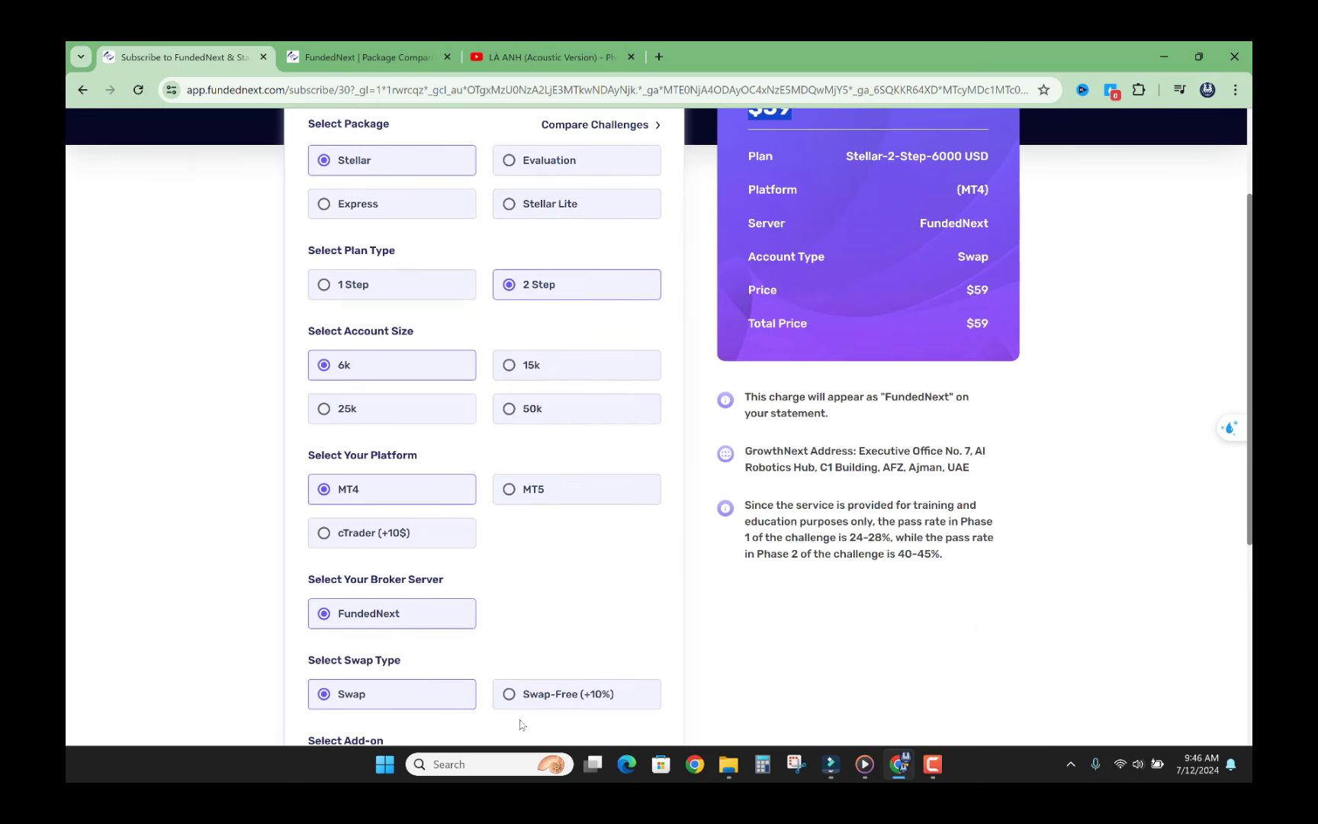
click(509, 694)
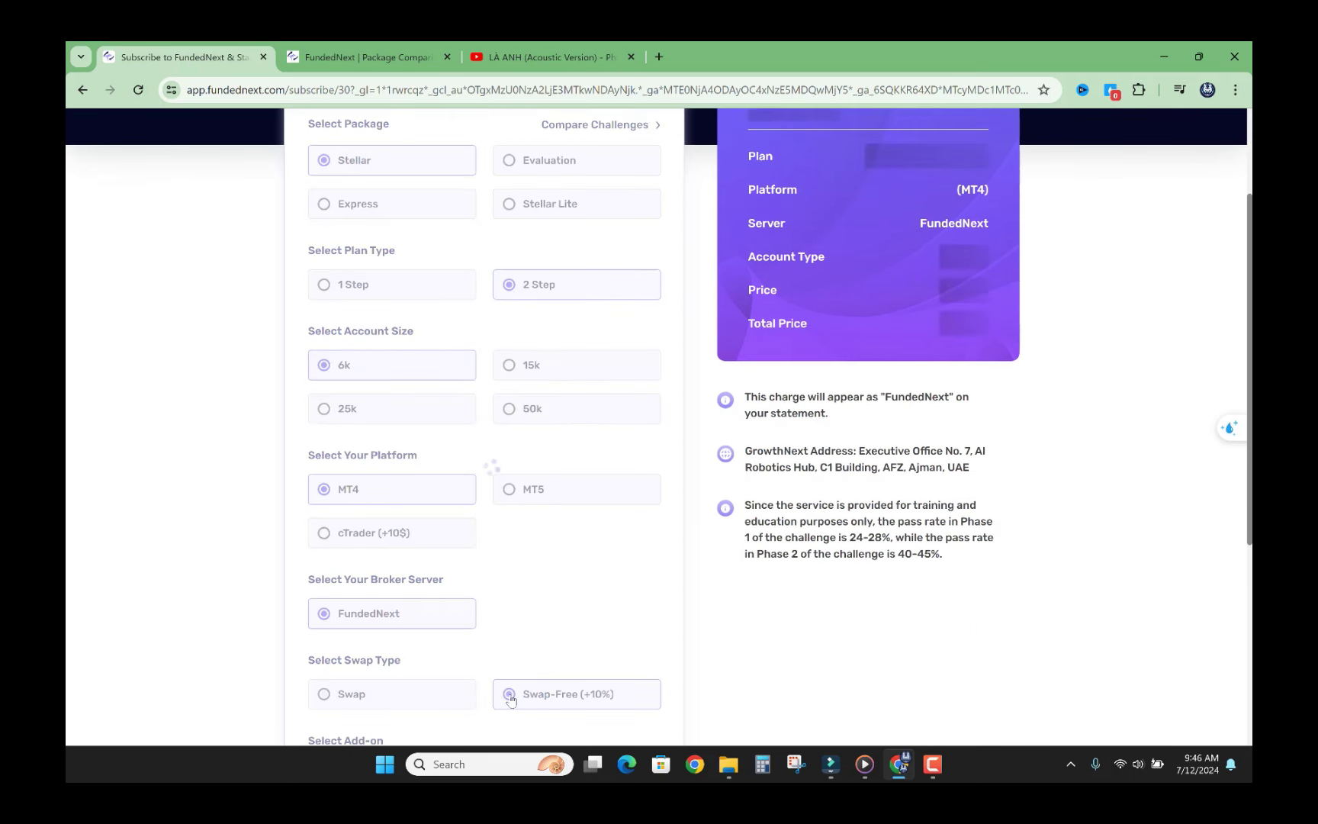
scroll(730, 366, up, 2)
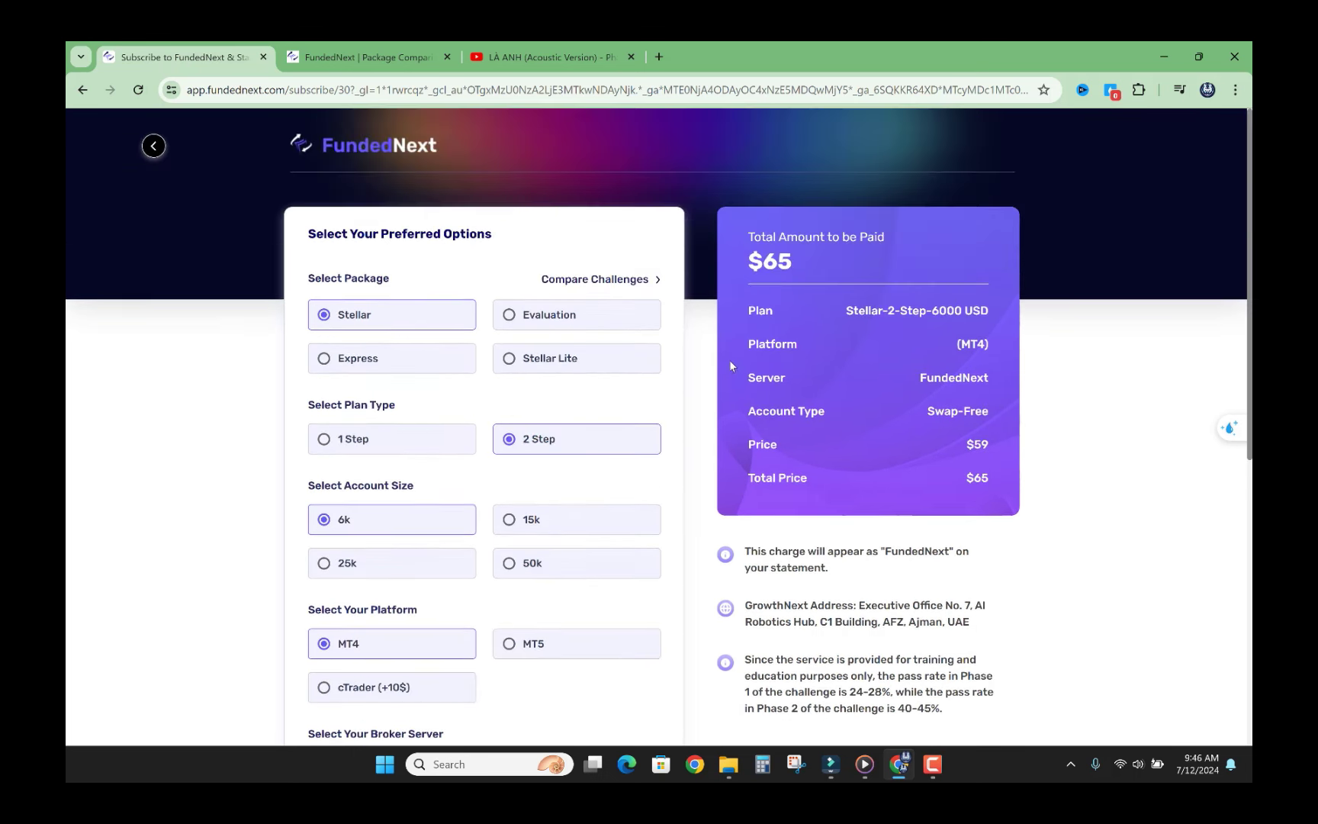
drag(759, 259, 801, 255)
click(773, 258)
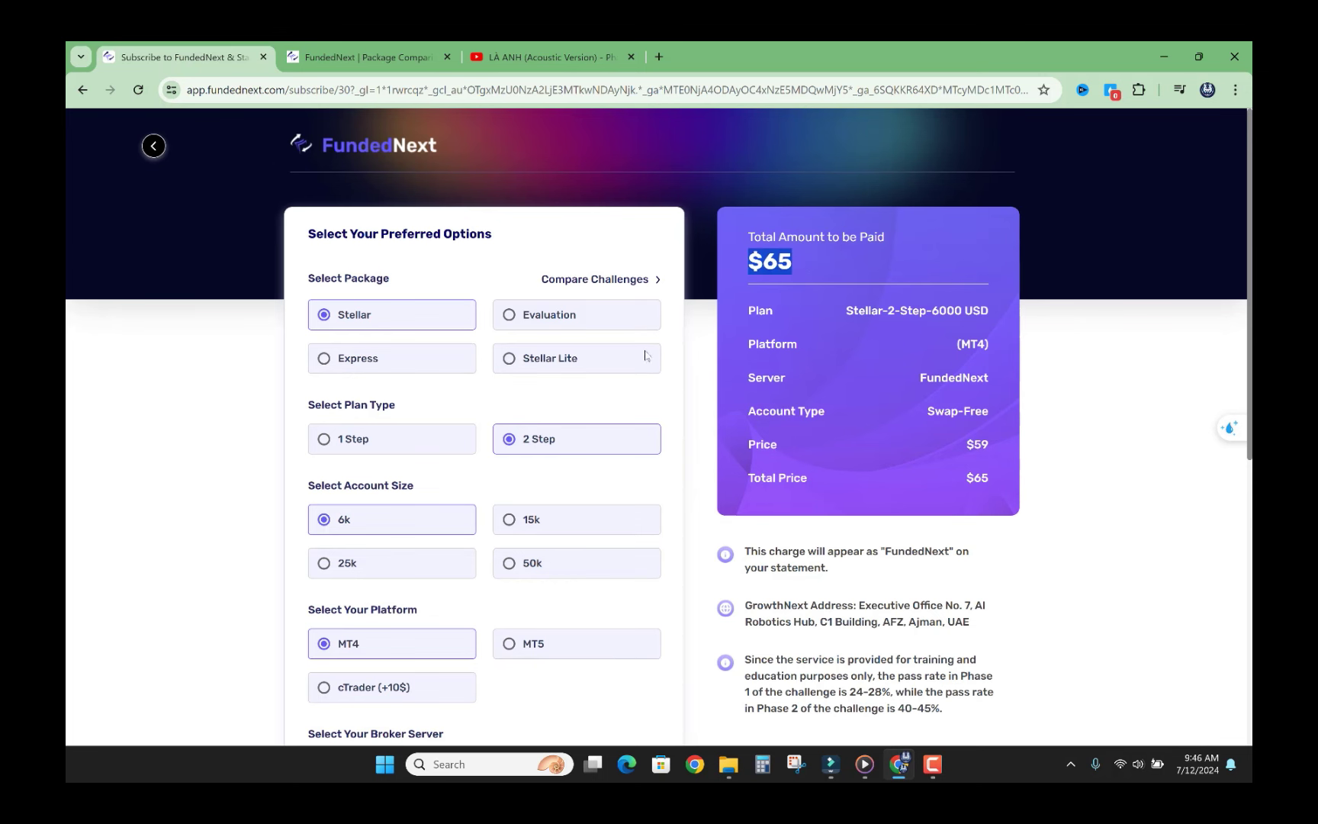
Step: Switch the swap type back to standard Swap
scroll(644, 355, down, 4)
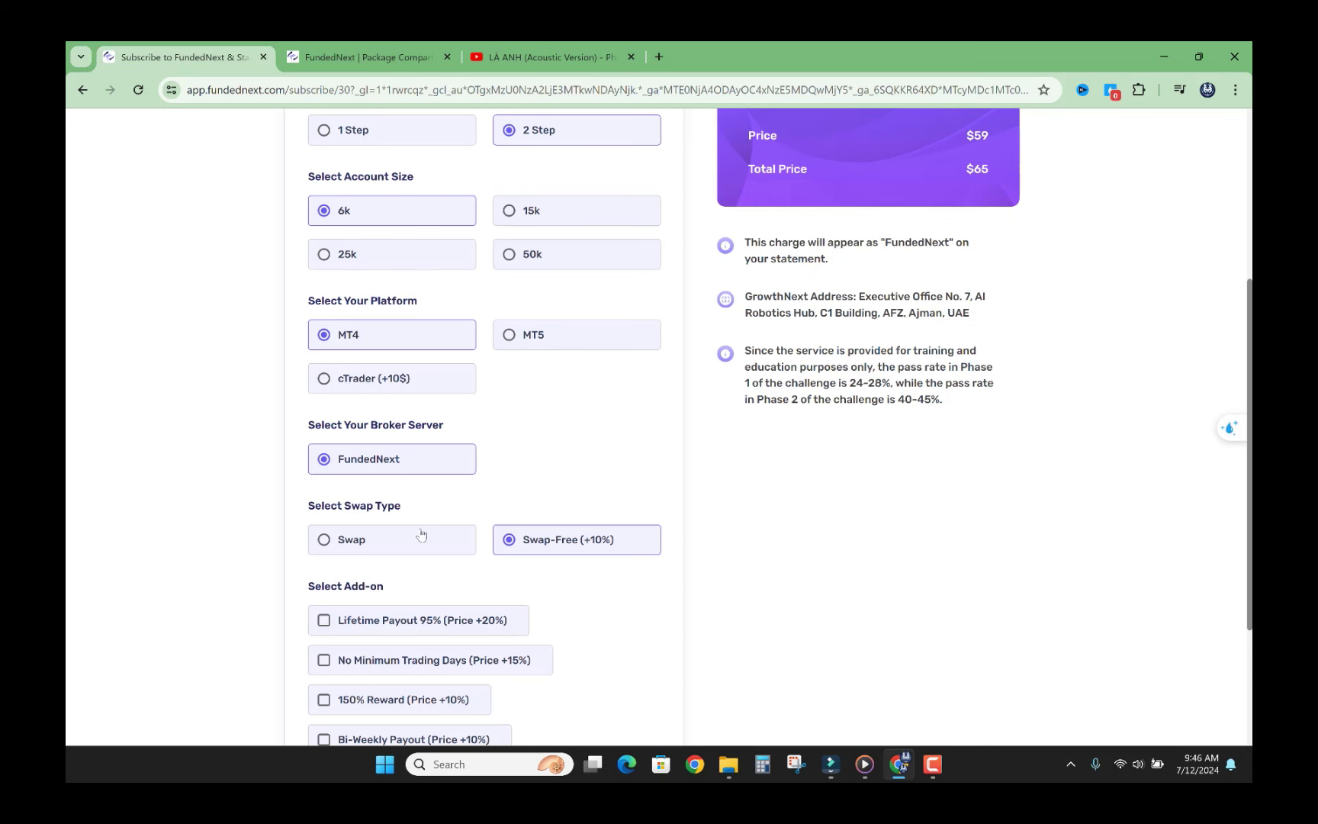
click(324, 542)
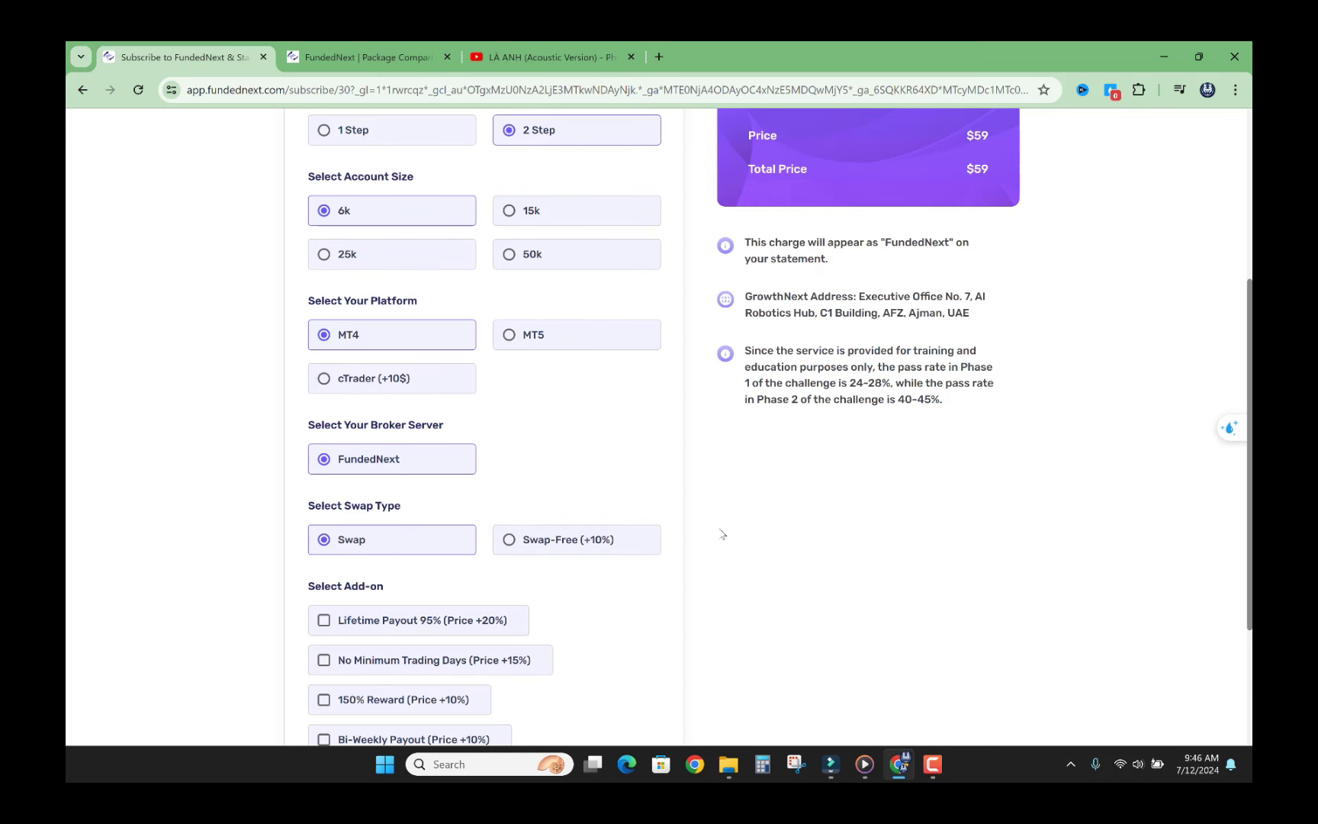
scroll(557, 433, down, 3)
Step: Tick the Lifetime Payout 95% (+20%) add-on and confirm the total is now $71
drag(344, 377, 462, 376)
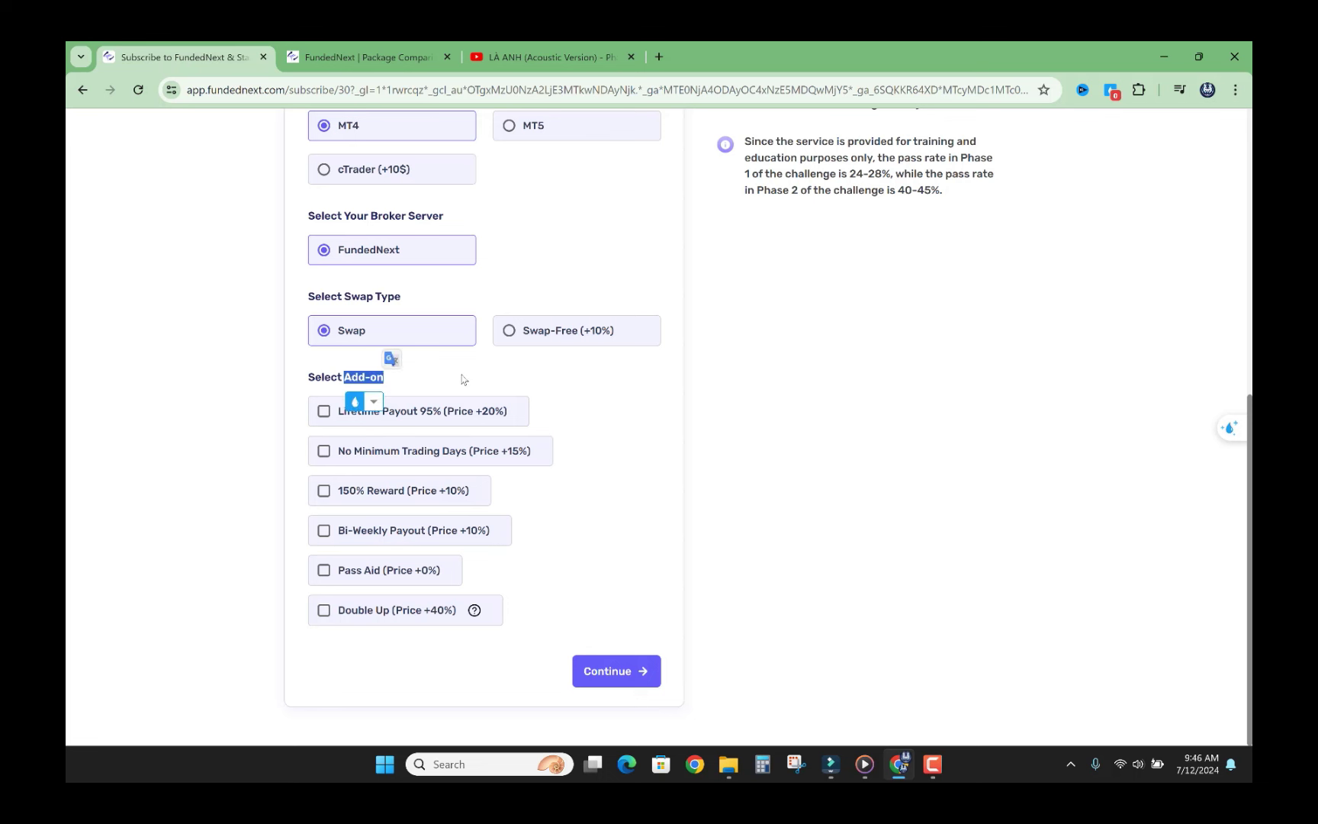
click(481, 377)
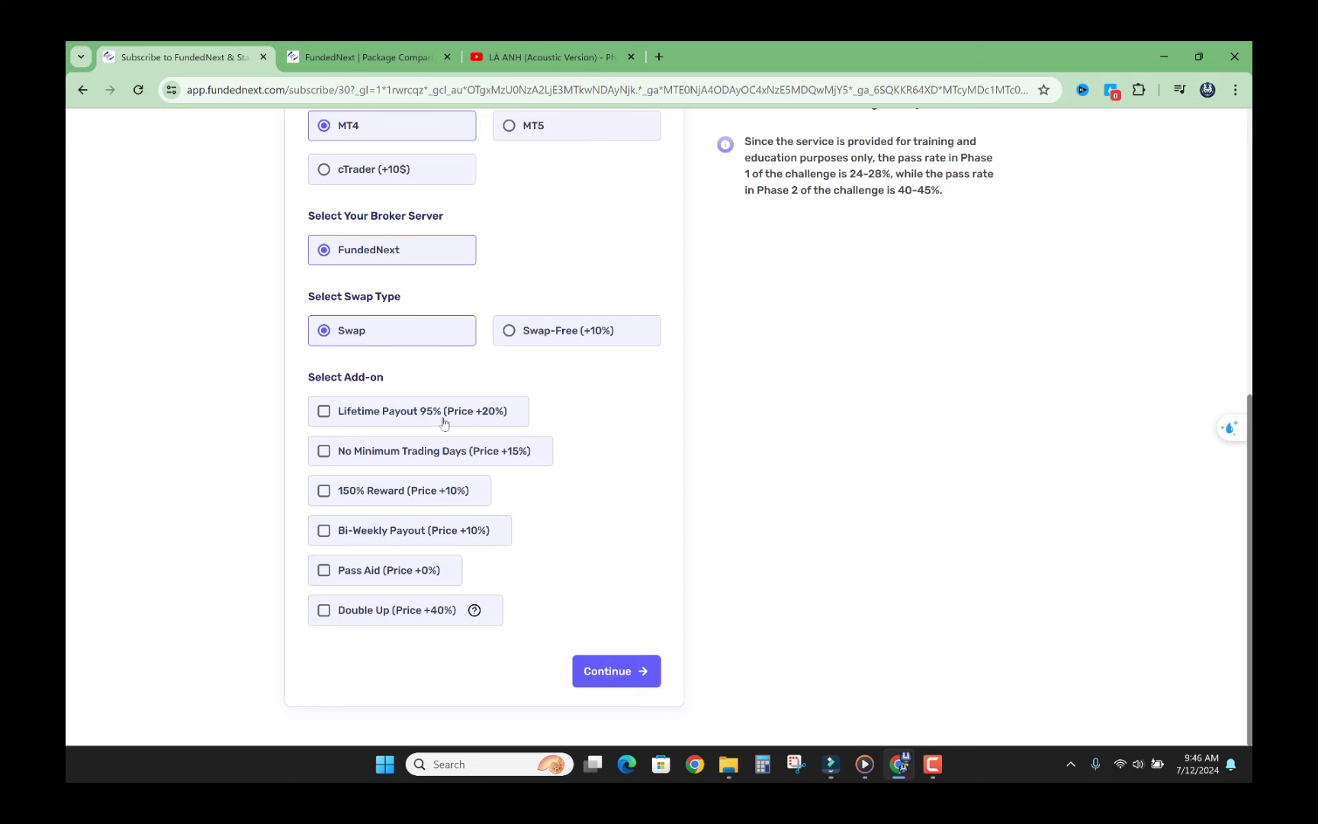
click(326, 419)
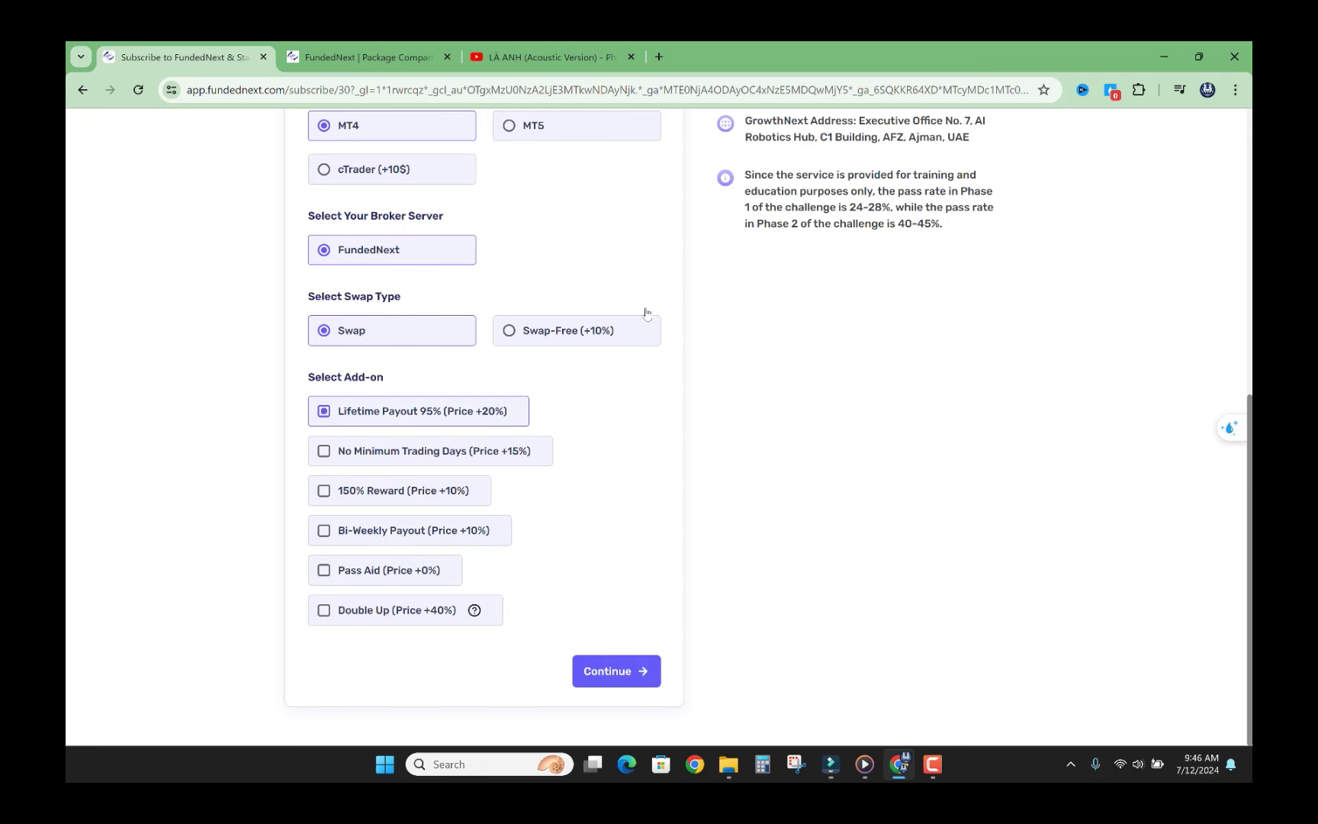
scroll(762, 264, up, 3)
scroll(762, 264, up, 4)
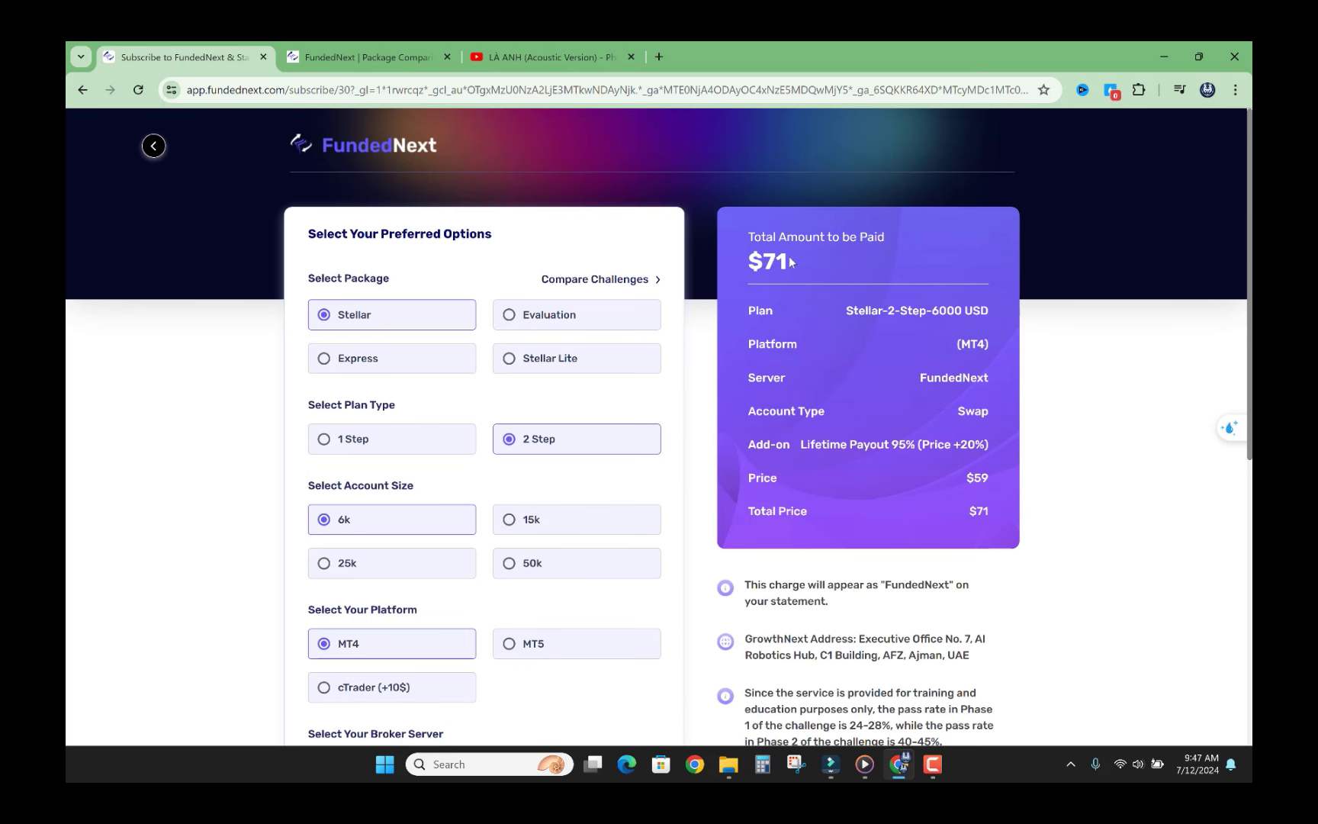
mouse_move(797, 260)
mouse_down()
mouse_move(742, 265)
mouse_move(803, 268)
mouse_up()
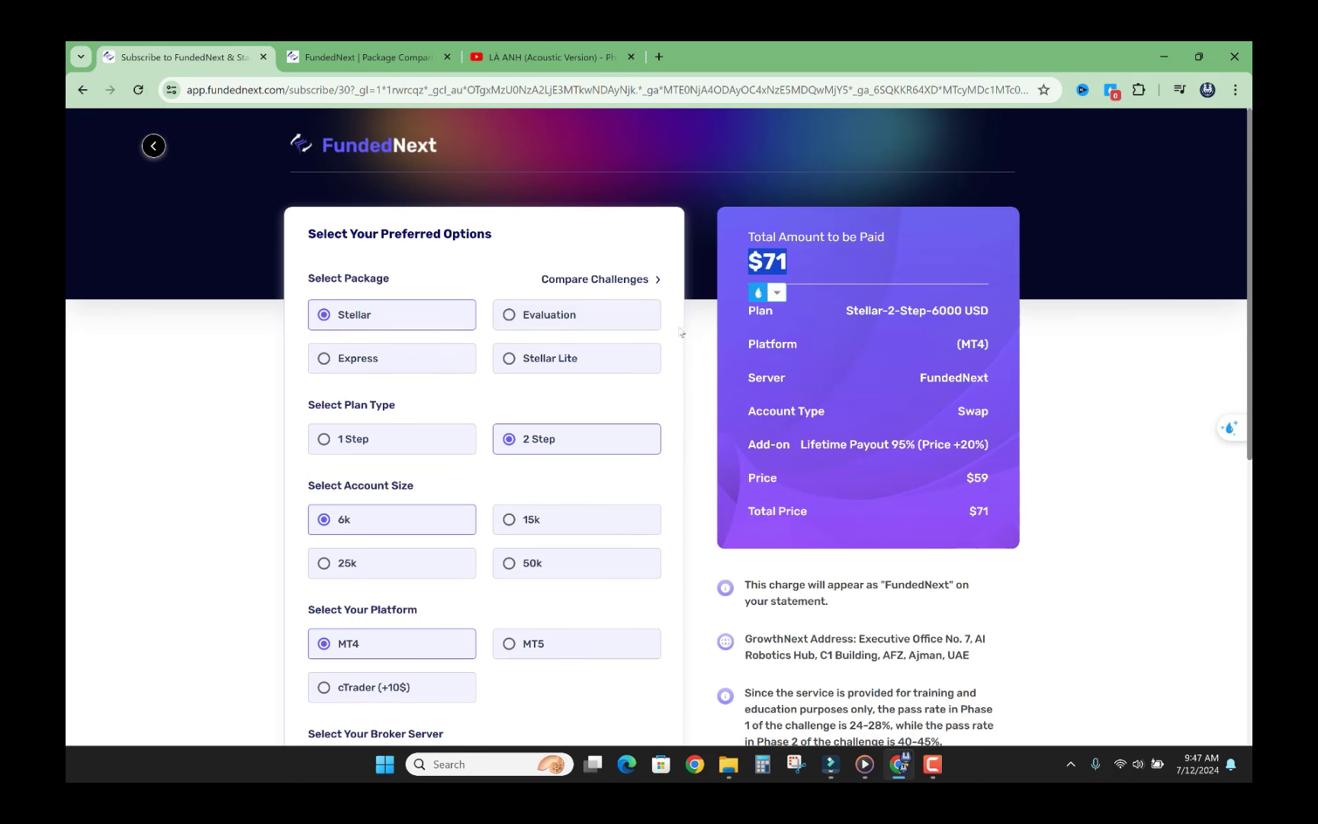
scroll(681, 333, down, 5)
scroll(684, 325, up, 4)
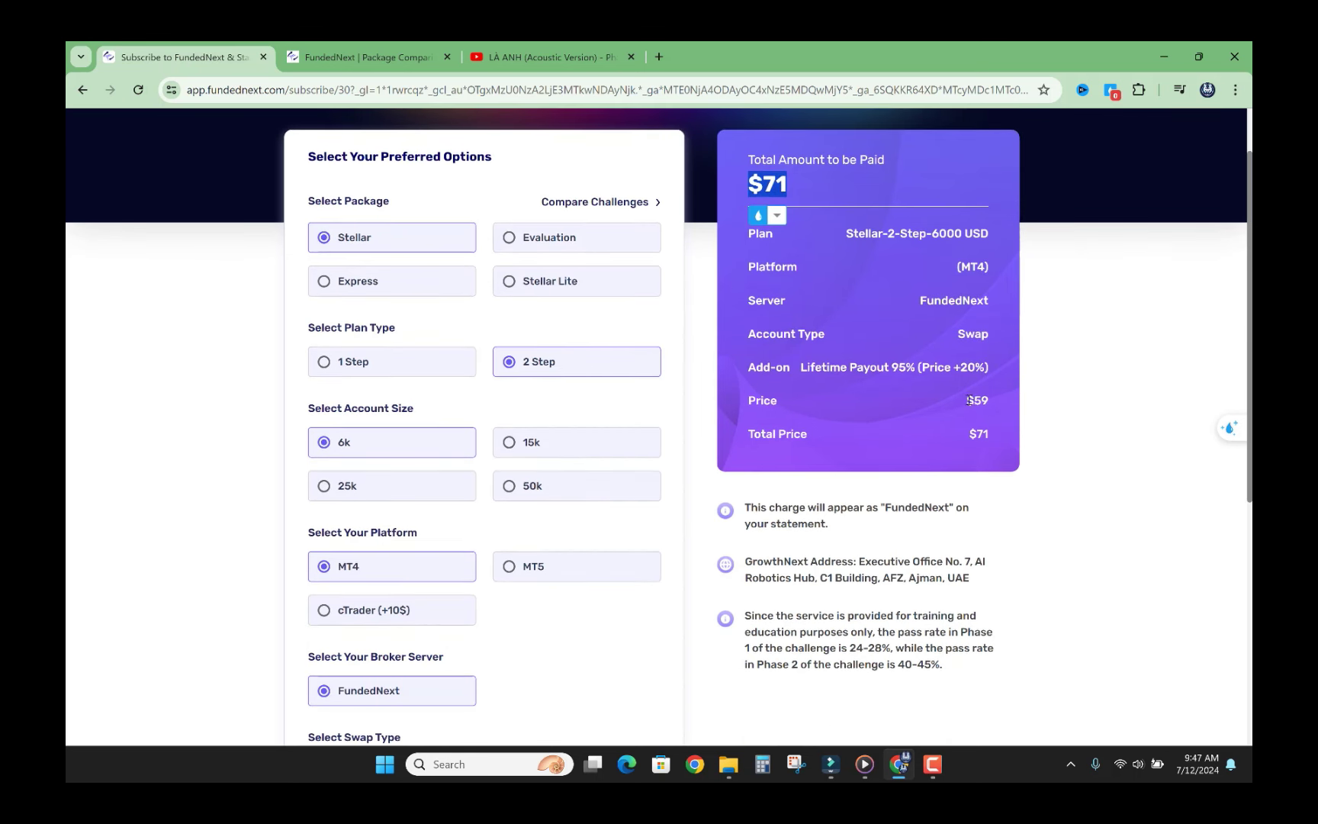
Step: Check the $59 price and Lifetime Payout line in the summary, then show the add-on's info card
drag(965, 401, 992, 401)
click(971, 442)
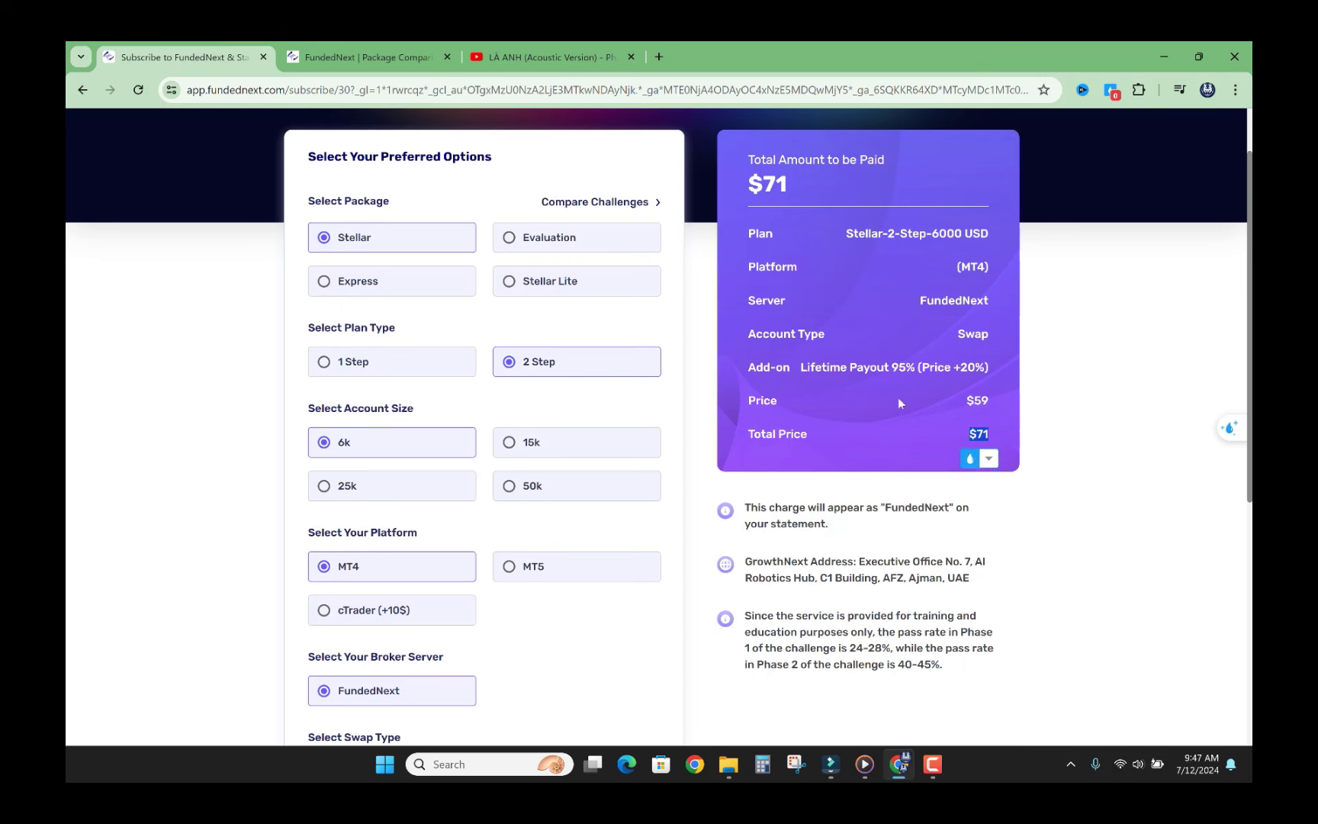
drag(745, 368, 990, 367)
scroll(325, 488, down, 3)
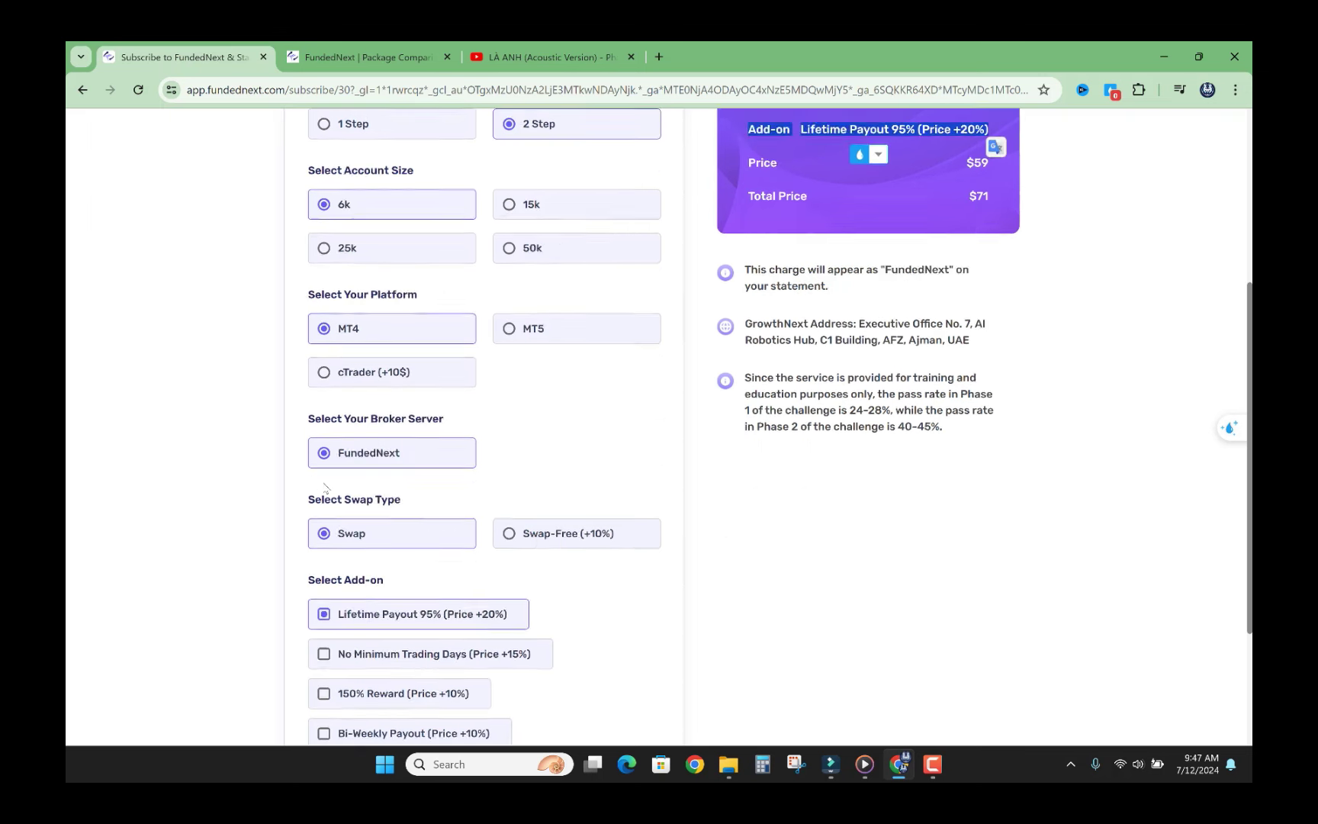
scroll(326, 488, down, 2)
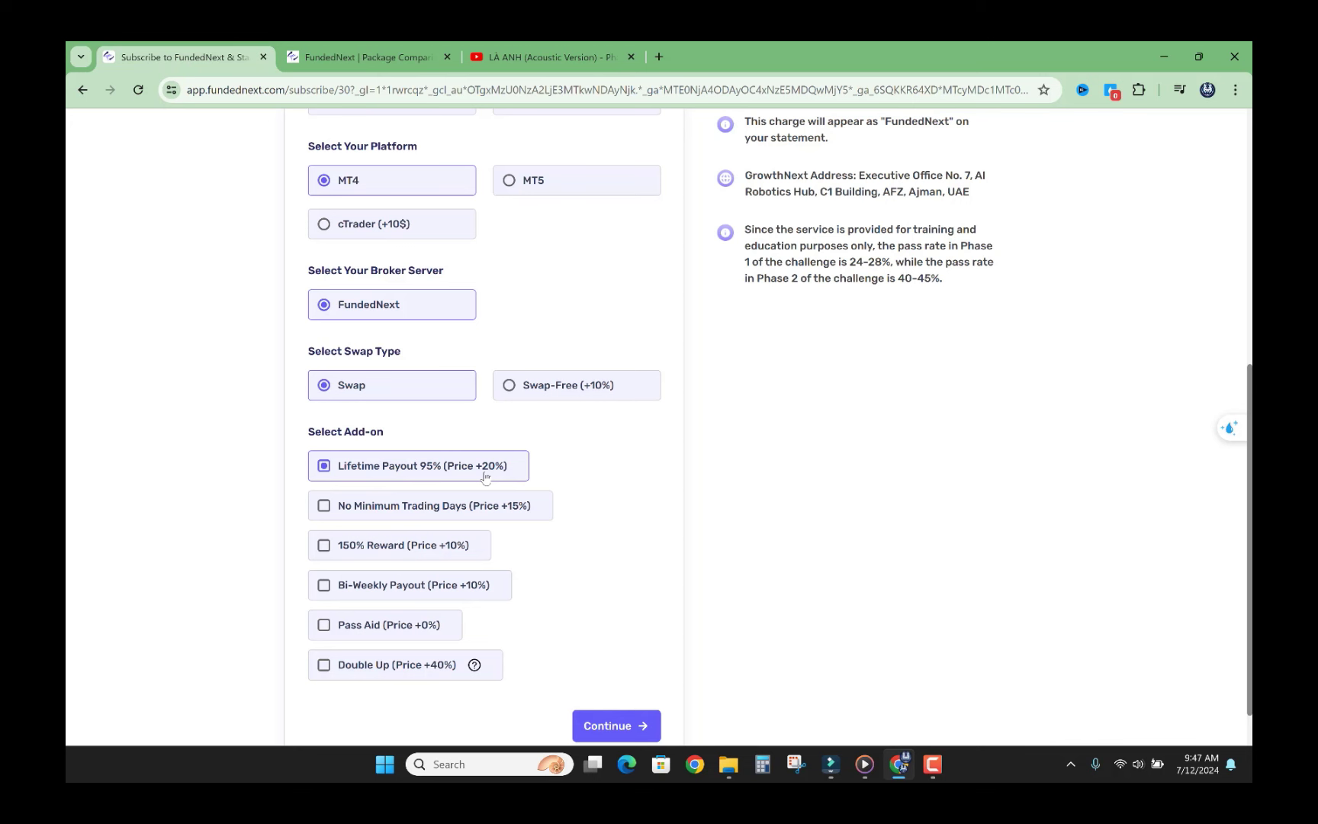
mouse_move(483, 477)
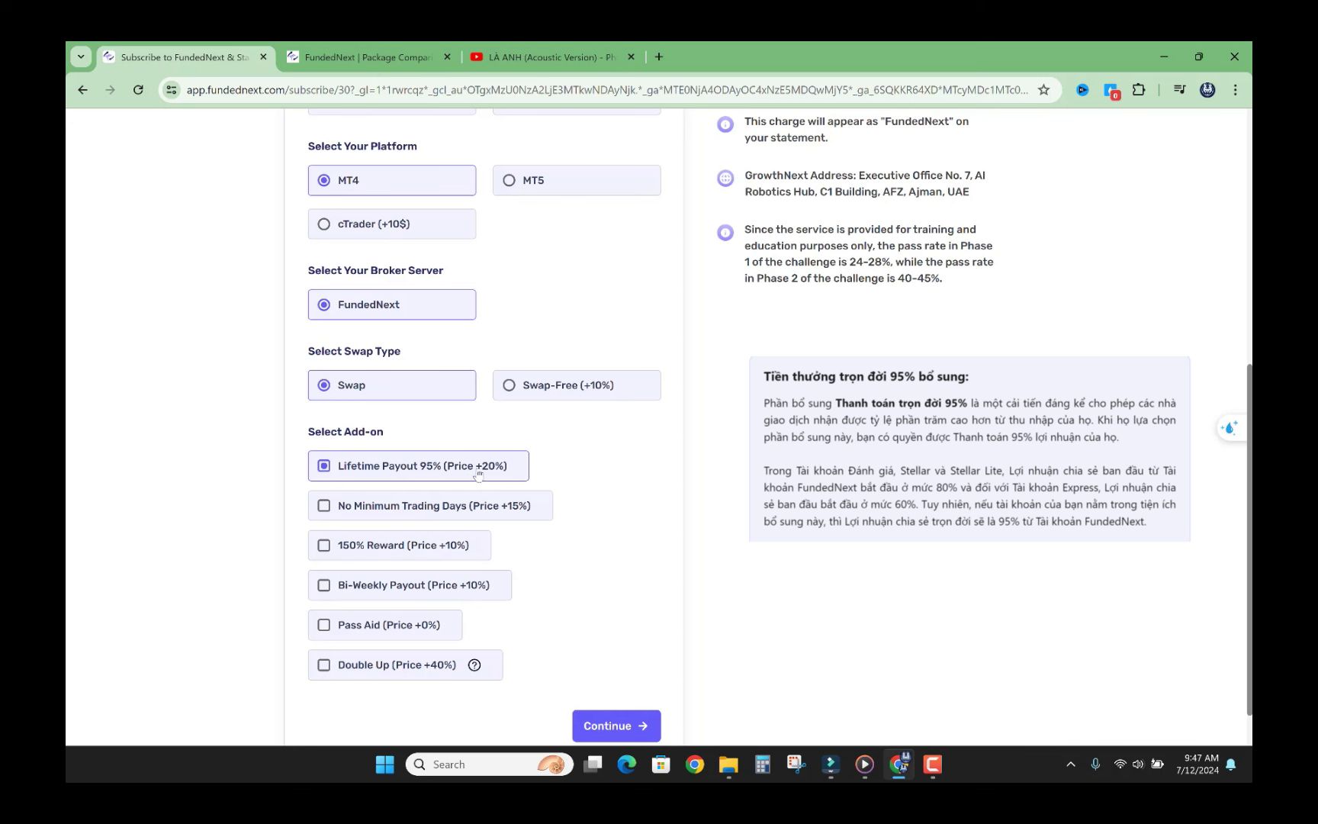
Step: Untick Lifetime Payout 95% and tick No Minimum Trading Days (+15%), making the total $68
click(324, 467)
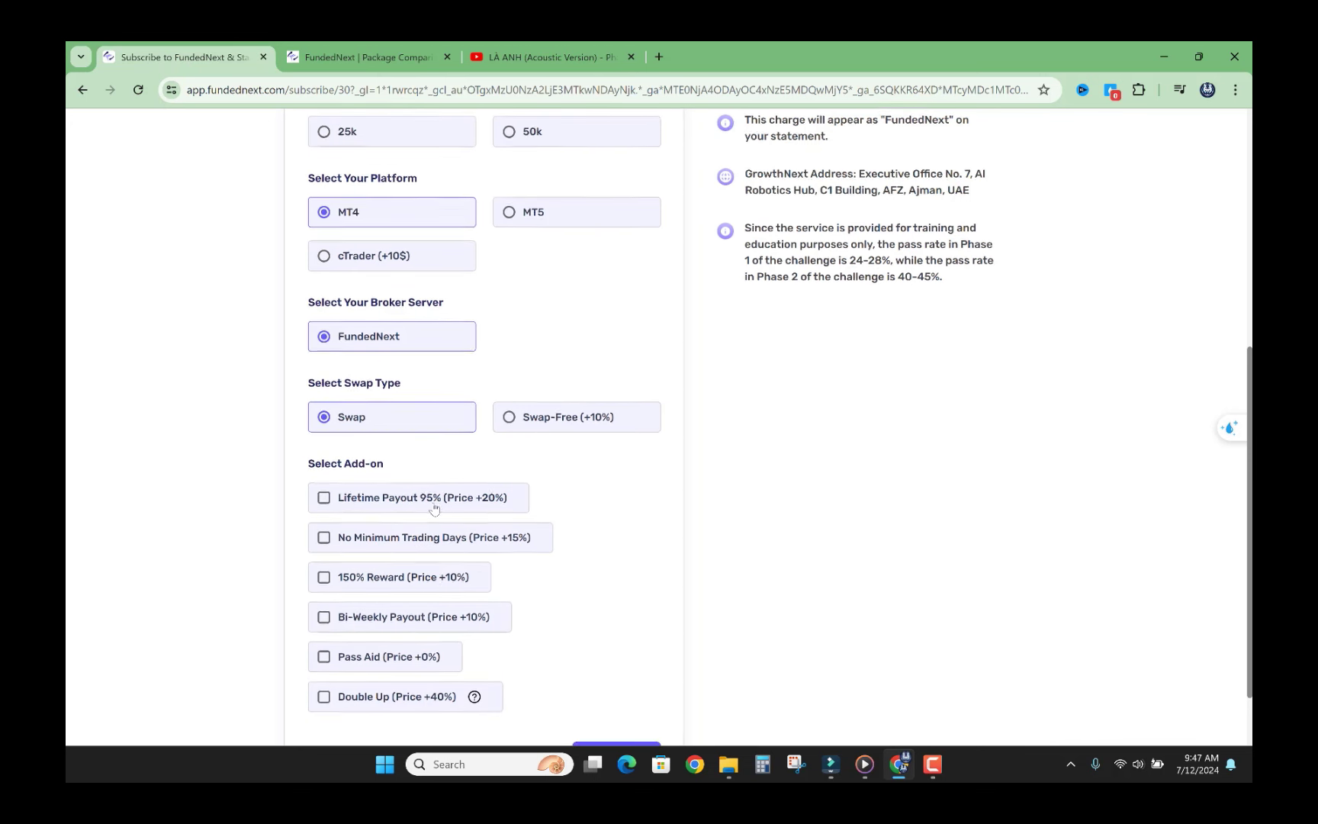
scroll(387, 487, down, 1)
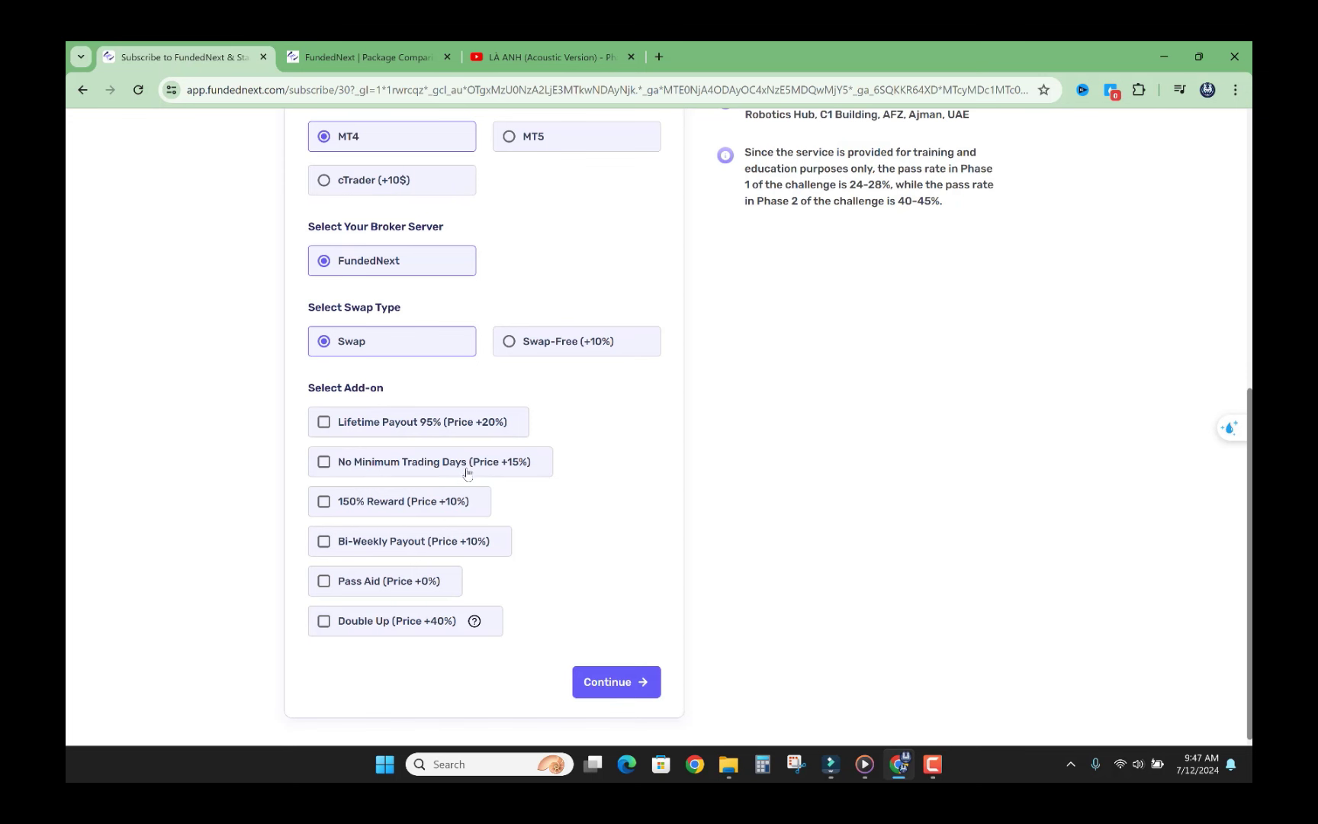
click(324, 467)
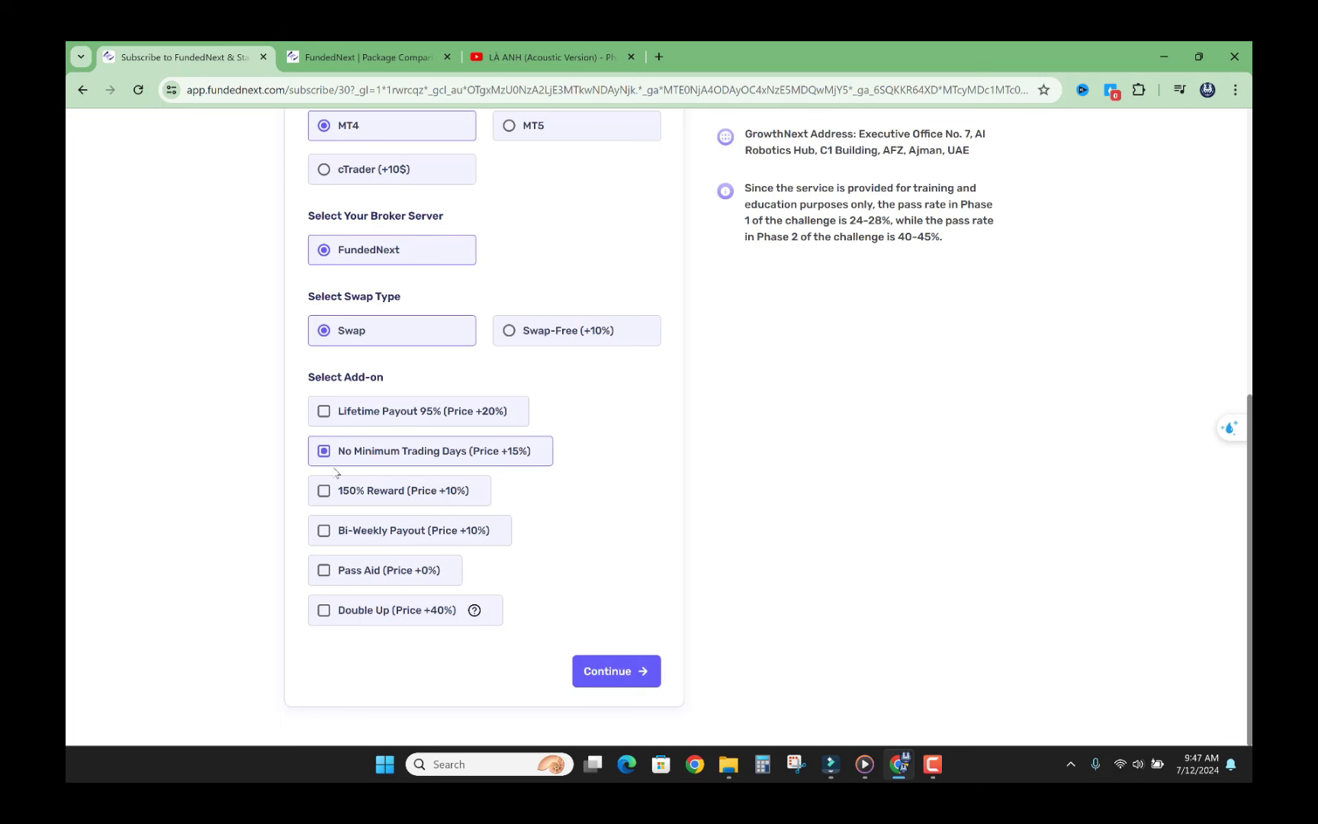
mouse_move(340, 468)
Step: Also tick 150% Reward, Bi-Weekly Payout, Double Up and Pass Aid, reaching a $115 total
drag(473, 452, 530, 453)
scroll(743, 320, up, 5)
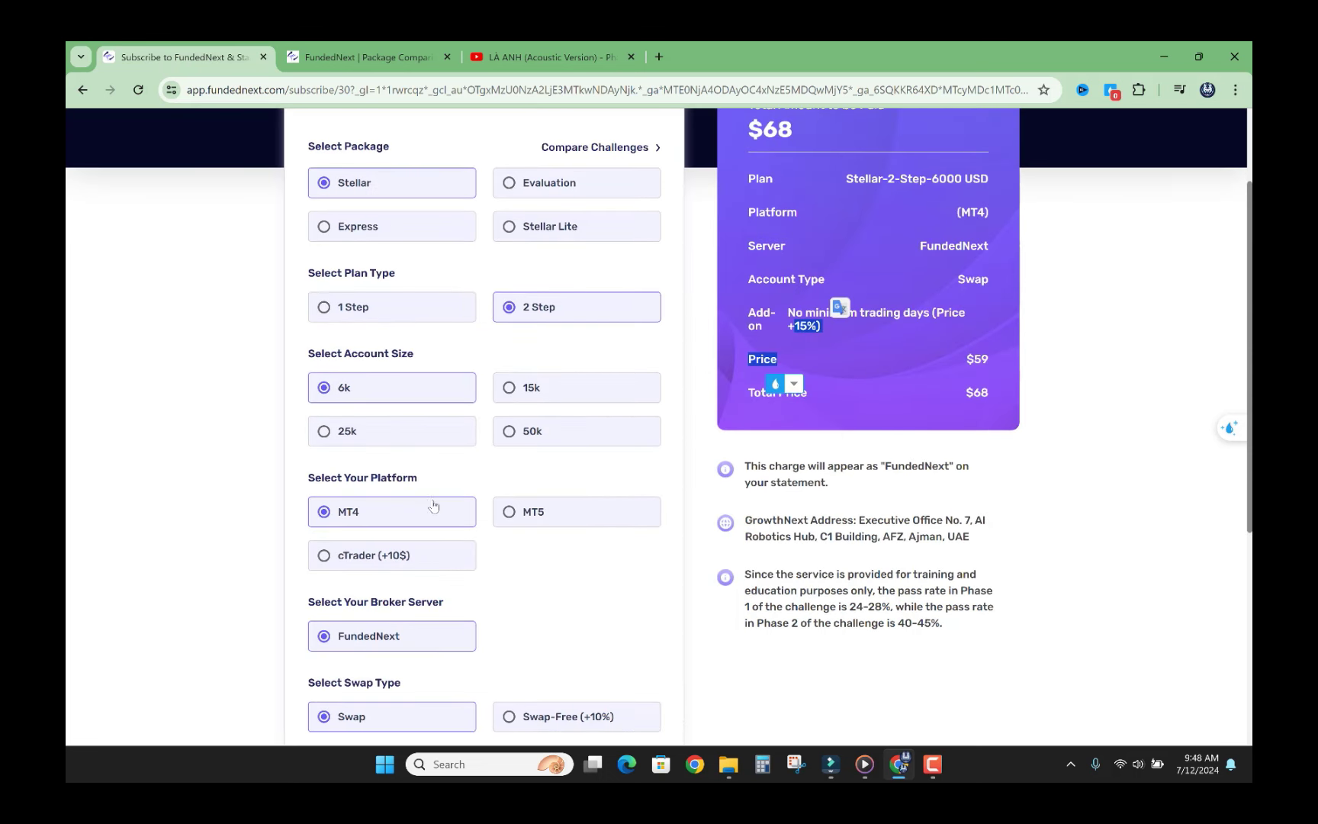
scroll(381, 511, down, 4)
click(324, 569)
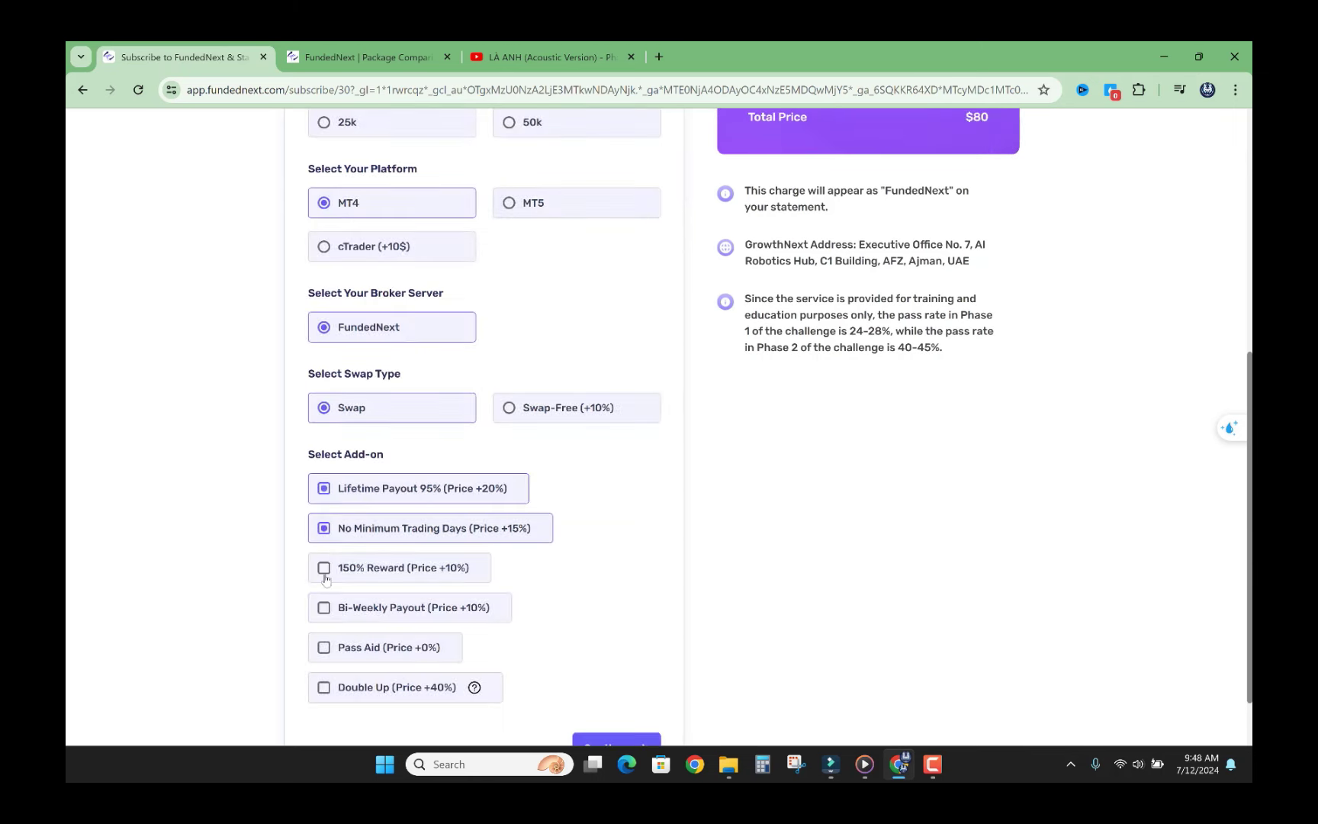
click(315, 586)
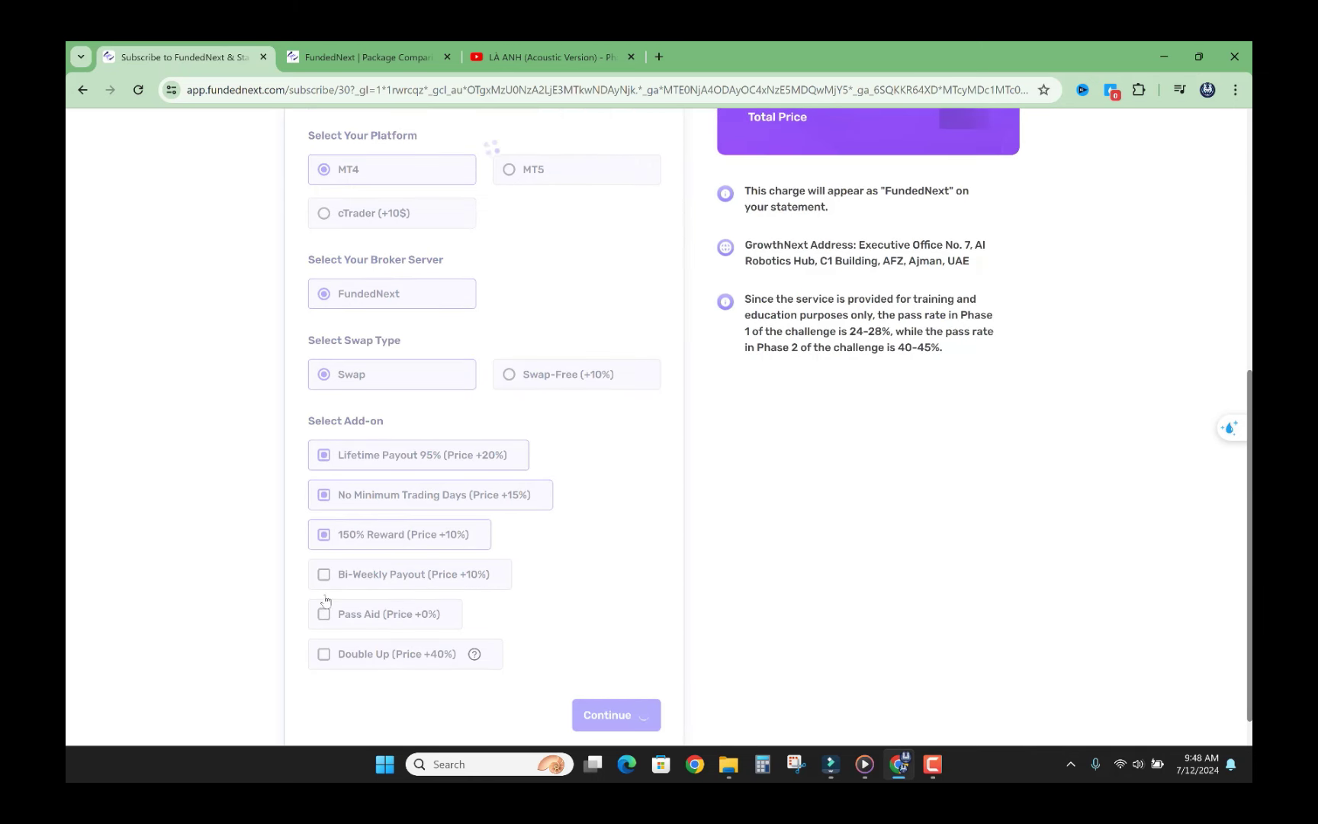
click(323, 610)
click(324, 572)
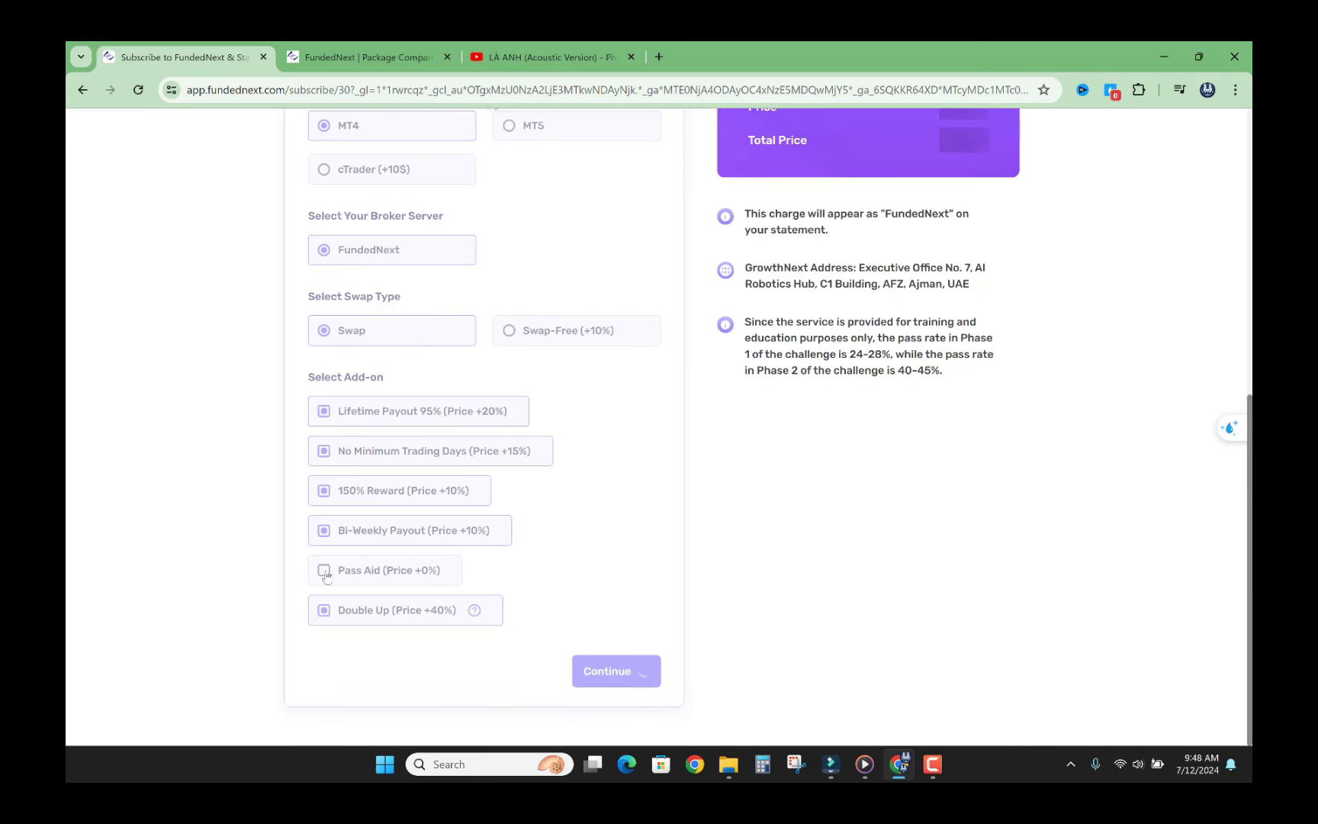
scroll(554, 501, up, 10)
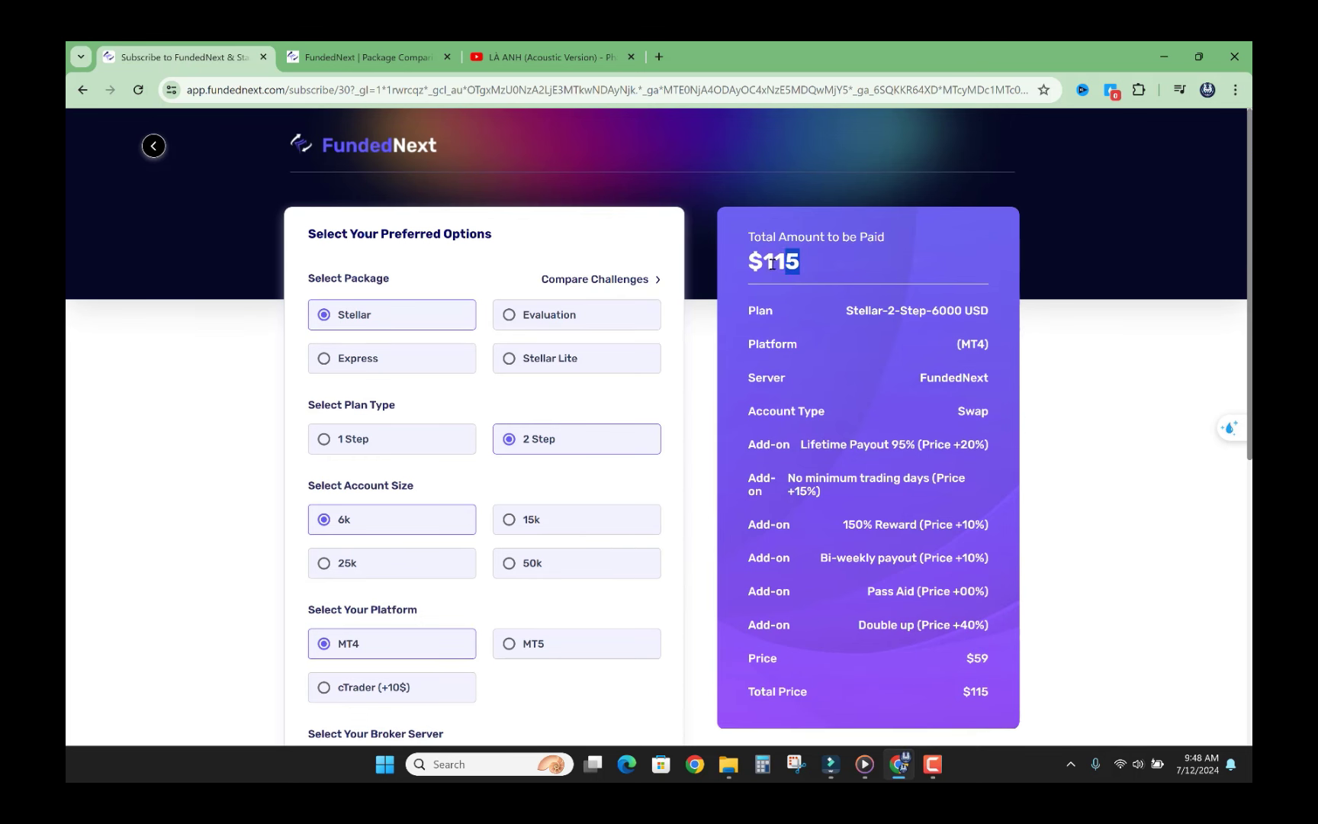
scroll(674, 432, down, 3)
Step: Untick Lifetime Payout, No Minimum Trading Days, Bi-Weekly Payout, Pass Aid and Double Up
scroll(674, 433, down, 4)
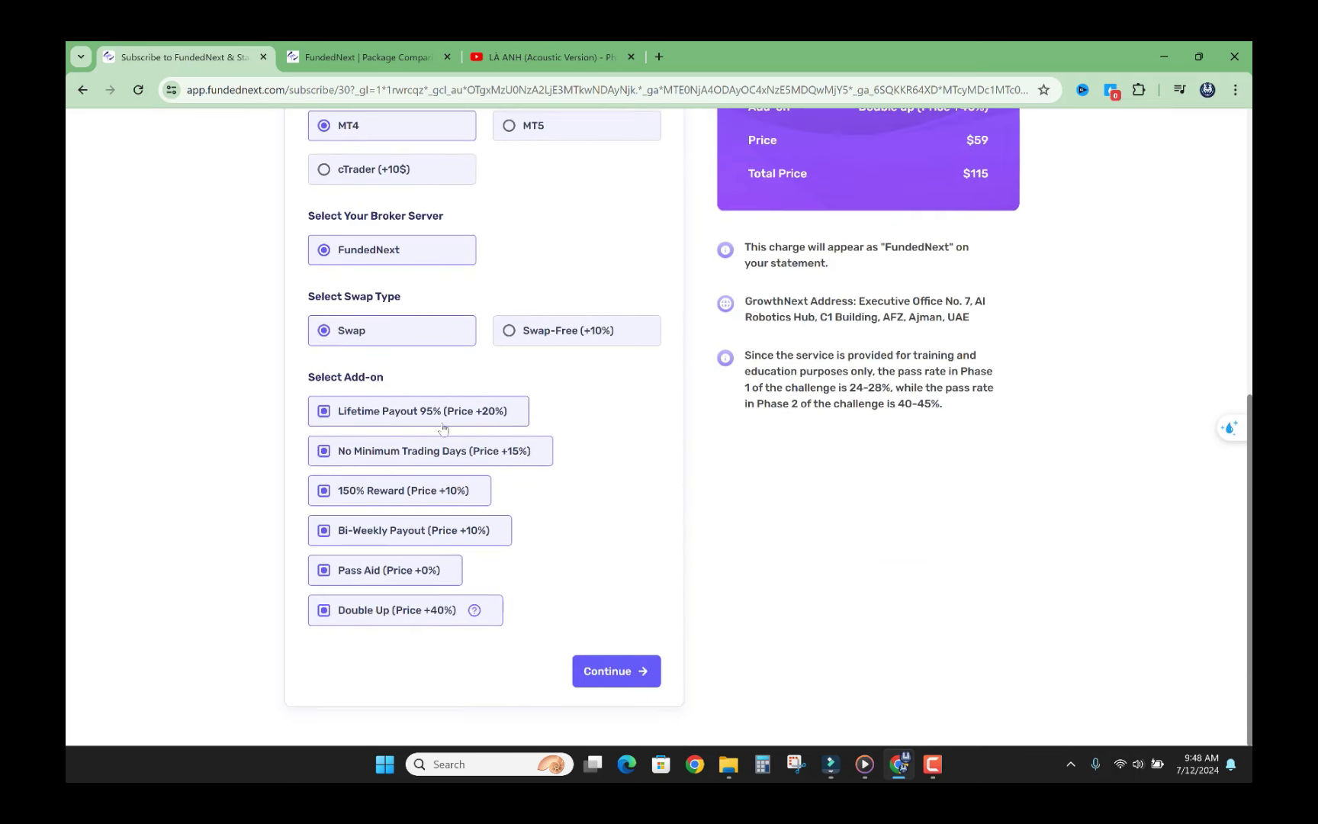
click(353, 455)
click(341, 488)
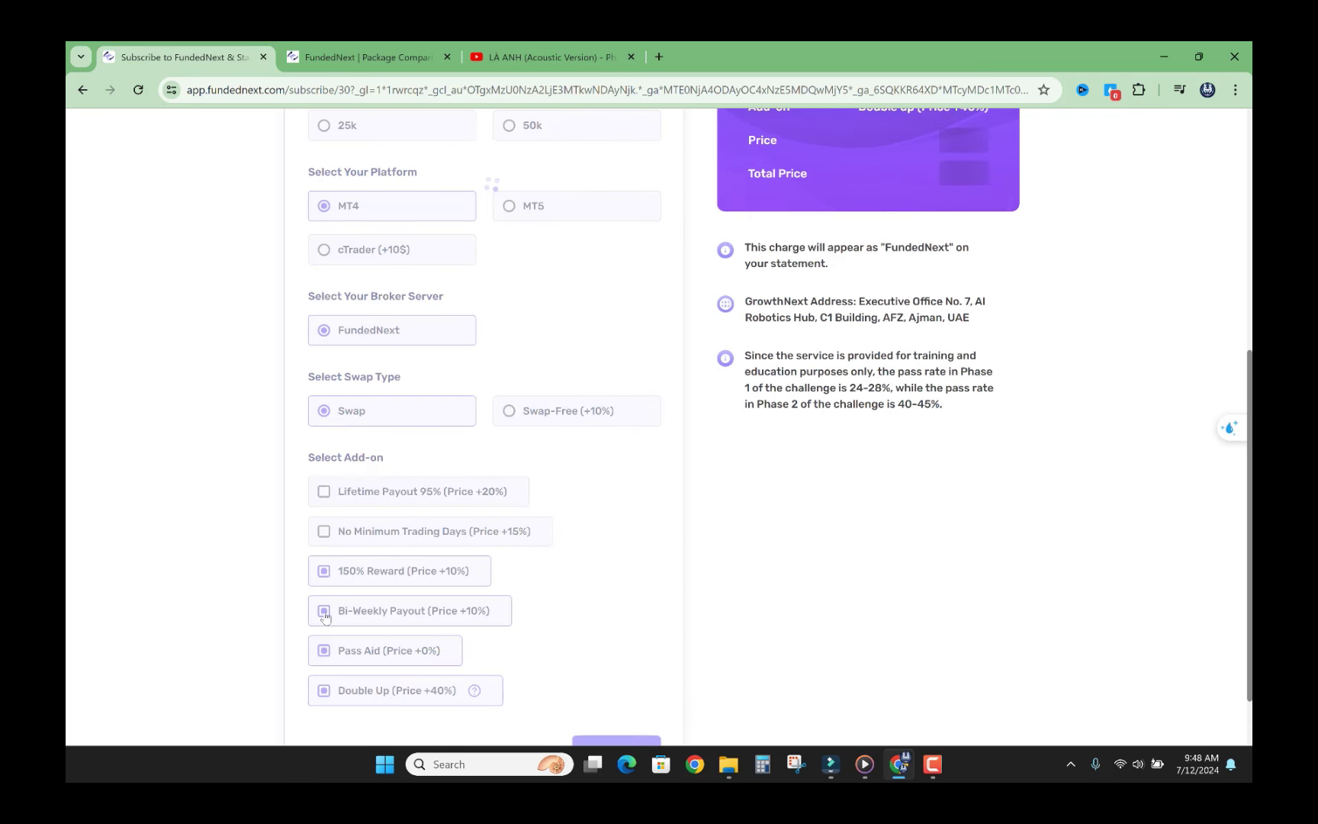
click(325, 678)
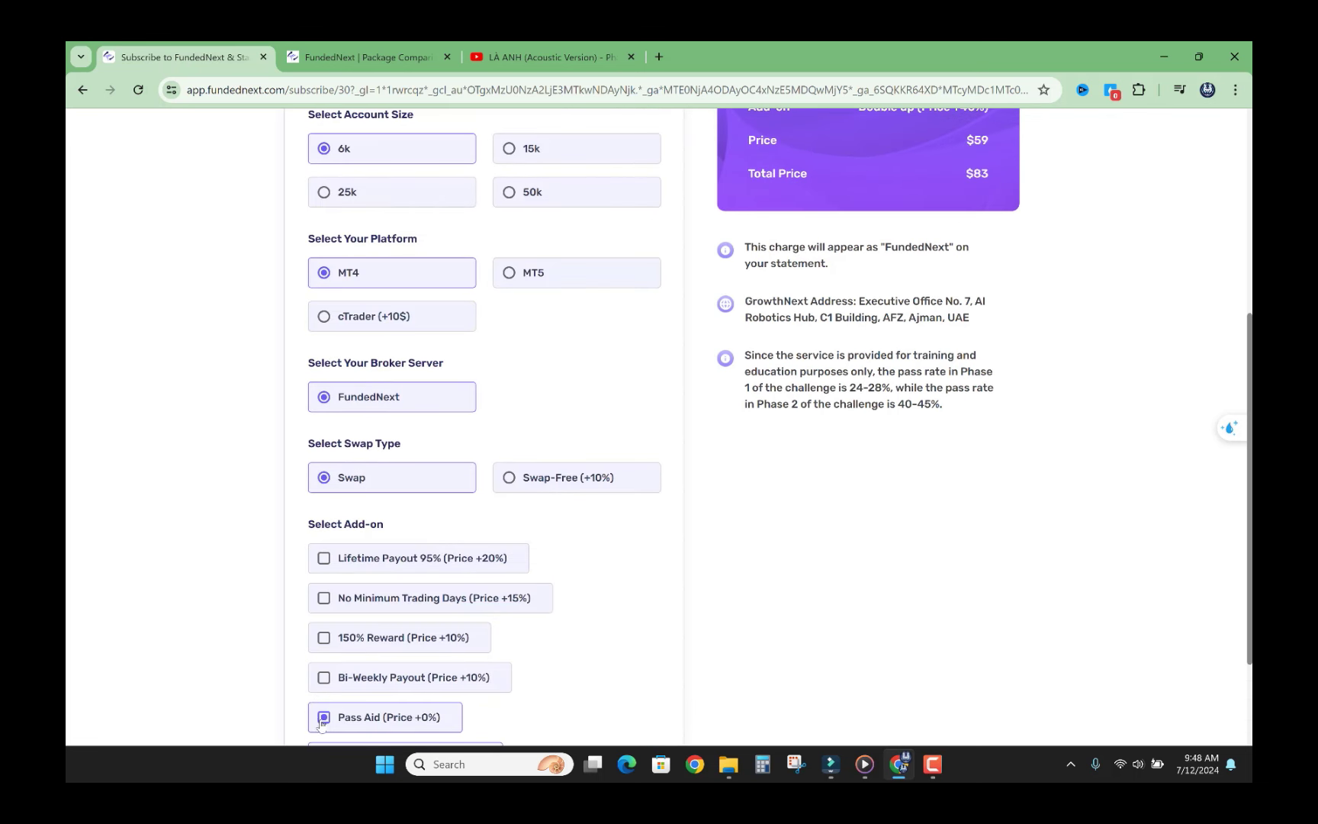
click(323, 721)
click(321, 654)
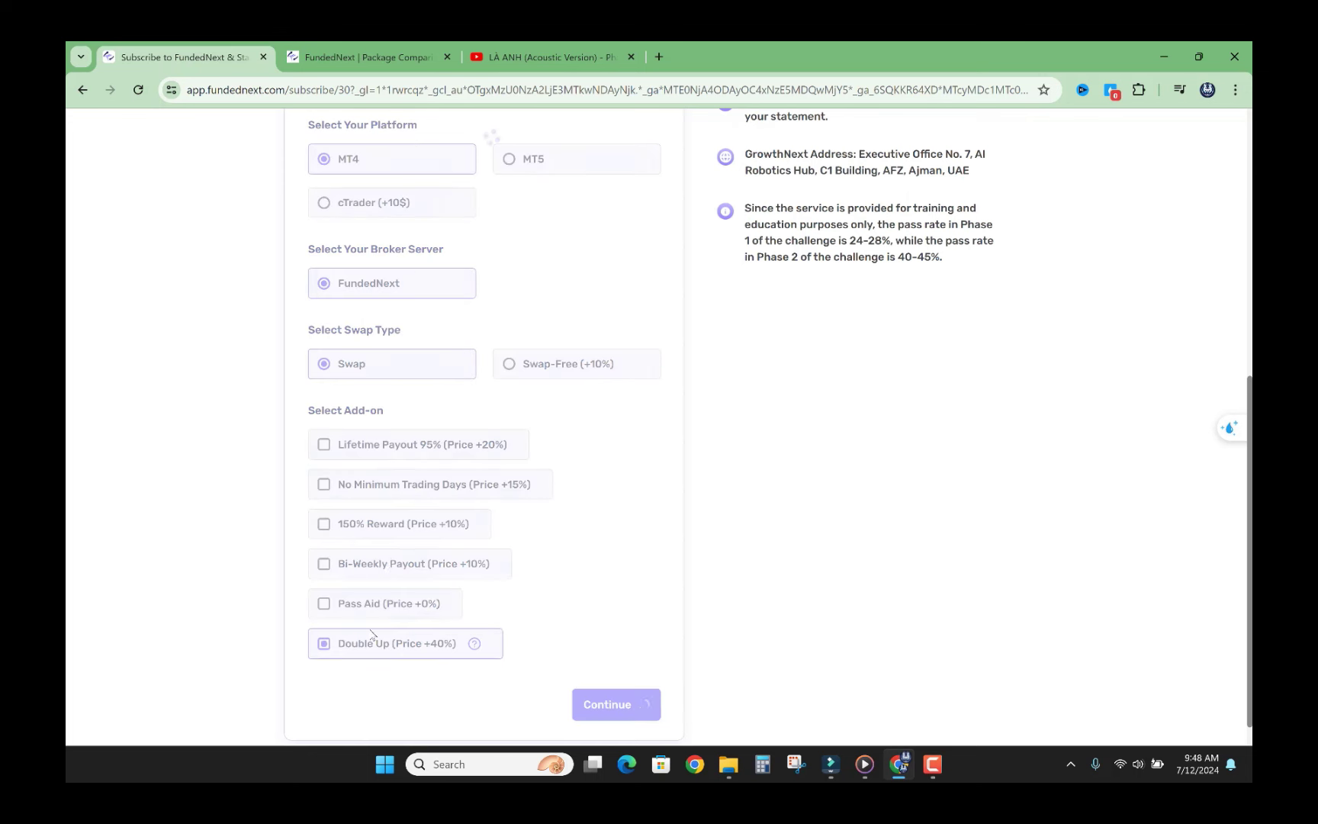
drag(337, 559, 470, 568)
click(520, 572)
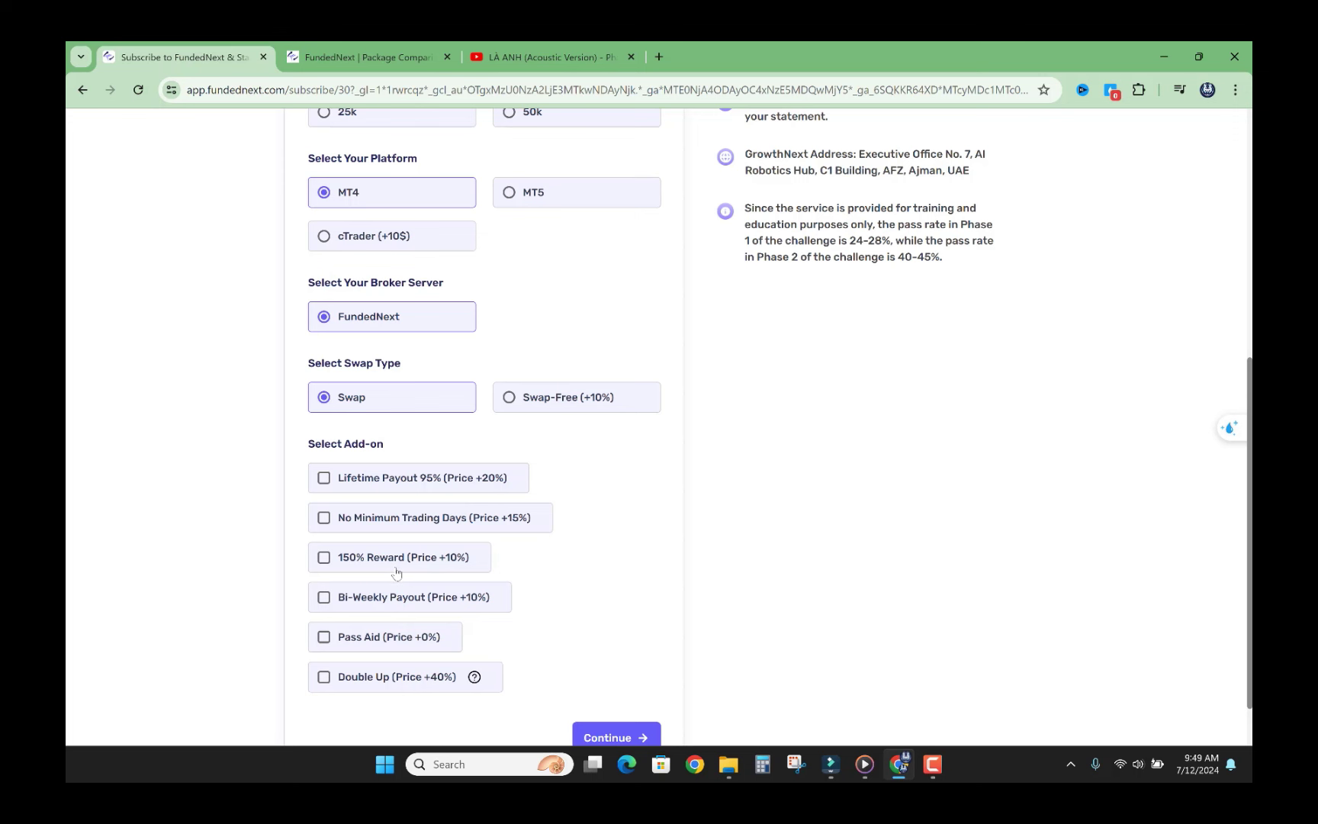
Step: Read the add-on info cards, tick Bi-Weekly Payout (+10%), and confirm the $65 total
mouse_move(393, 572)
mouse_move(356, 604)
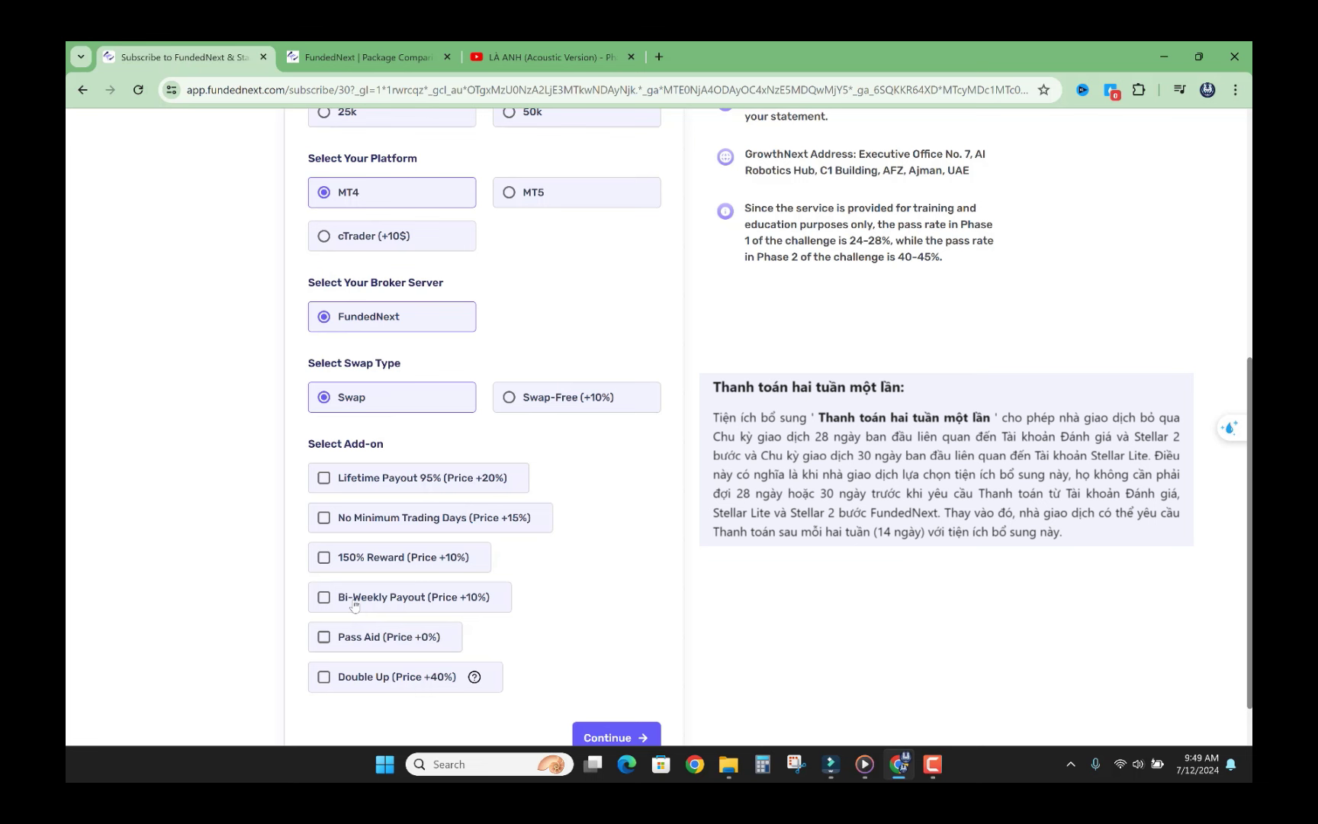
click(324, 606)
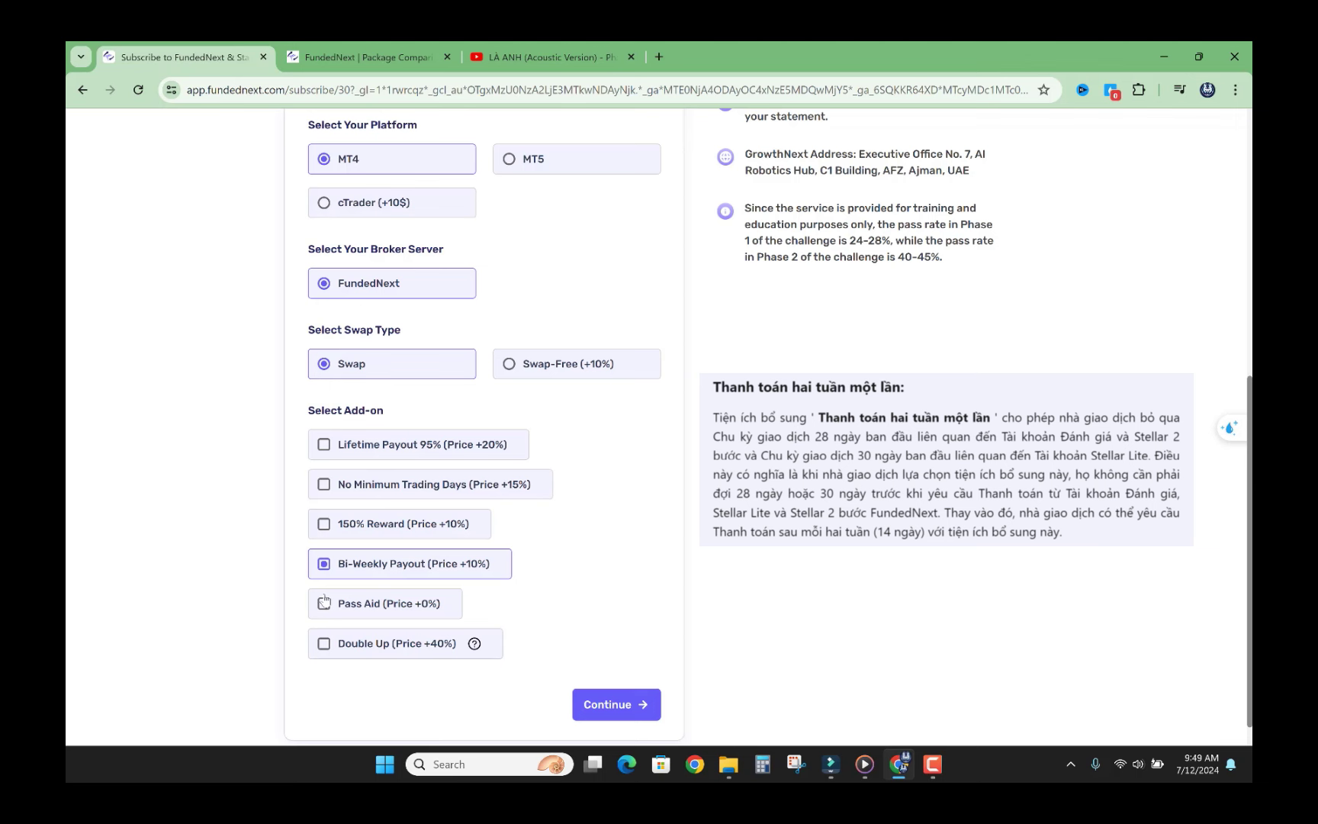
scroll(365, 549, up, 5)
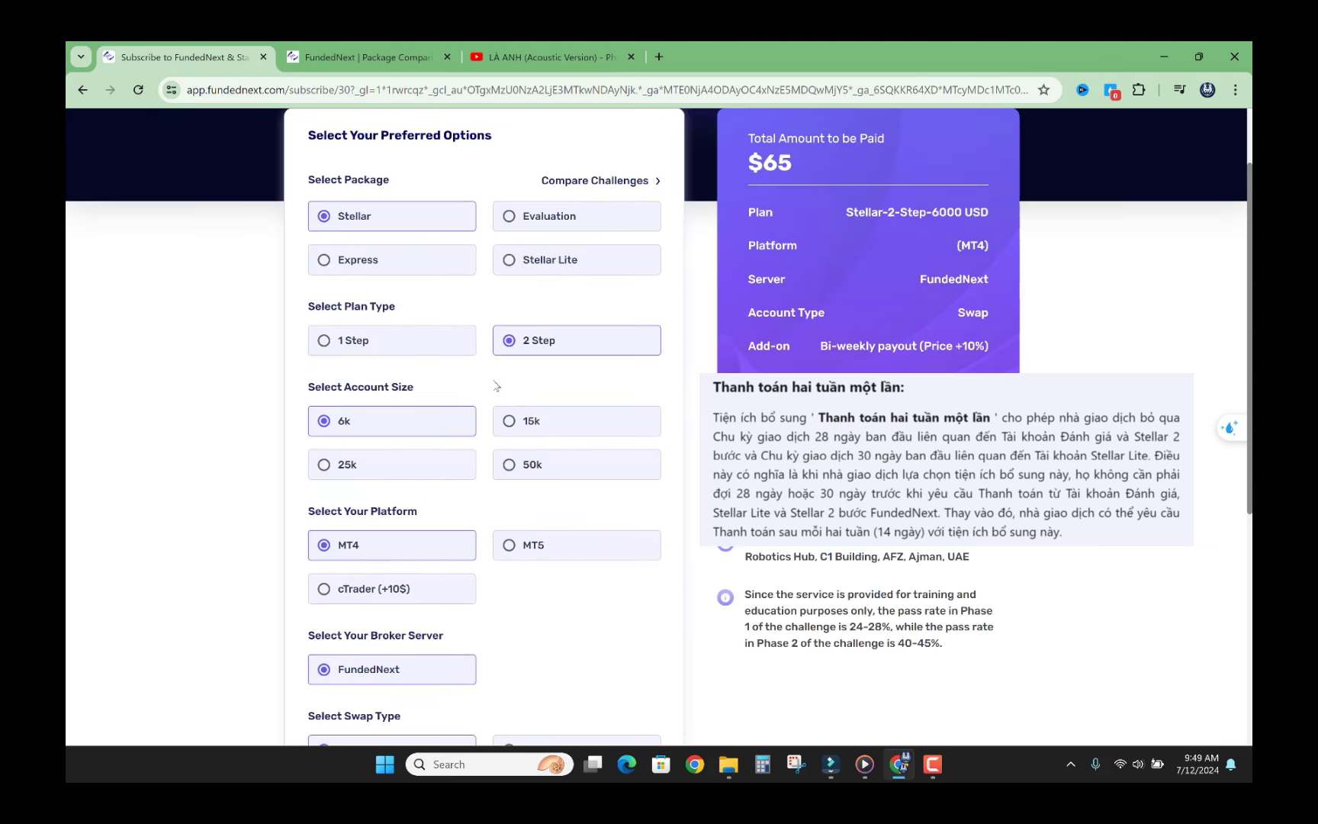
scroll(496, 386, down, 5)
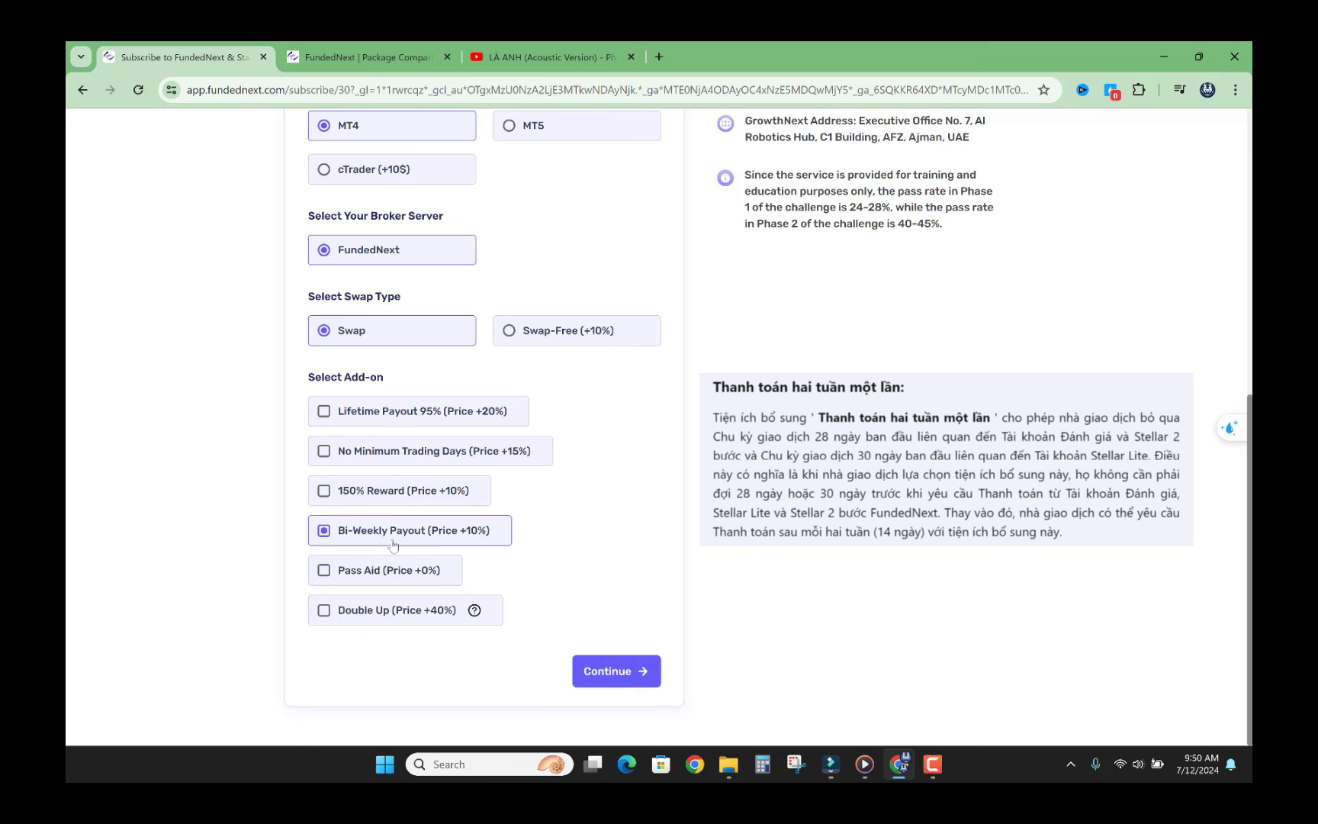
Step: Untick Bi-Weekly Payout and translate the Pass Aid label, leaving no add-ons selected
click(325, 535)
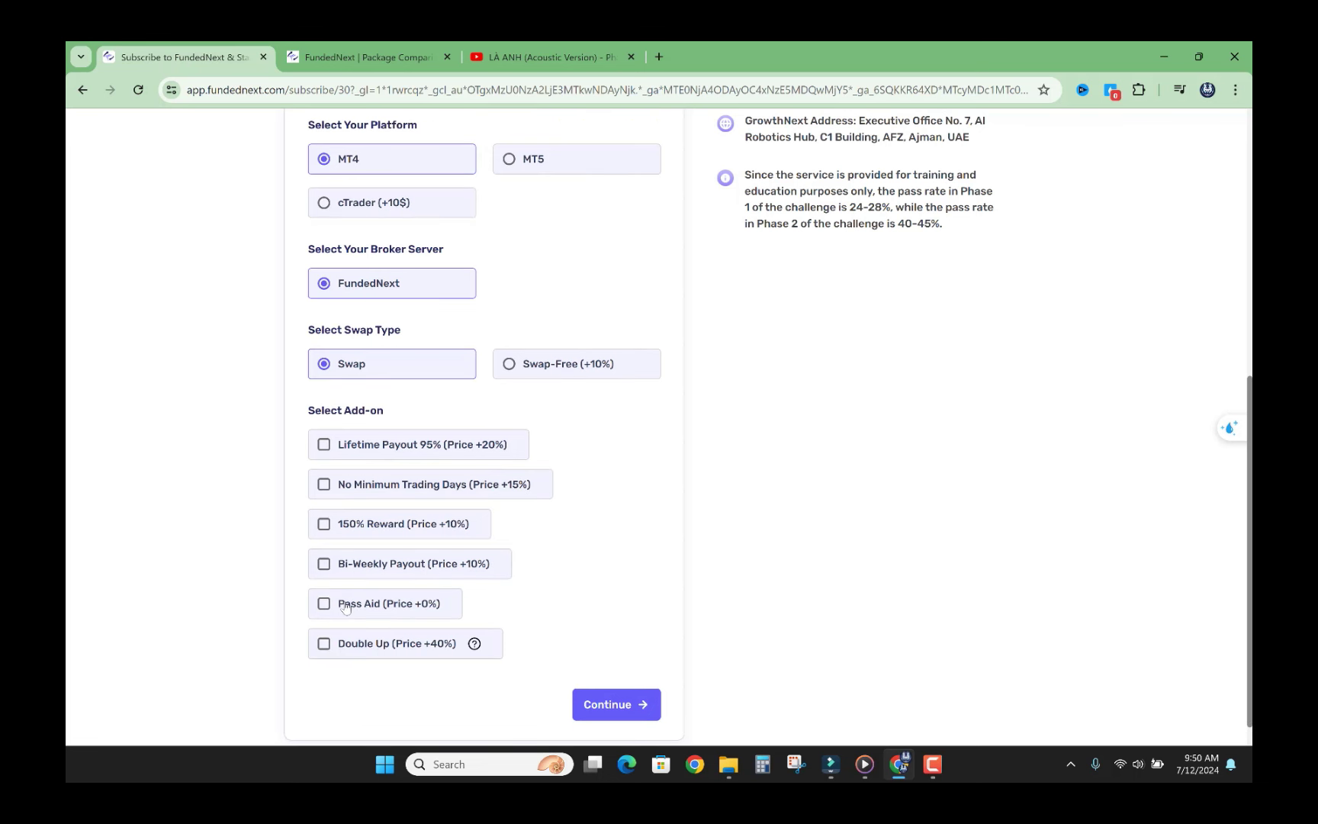
drag(447, 606, 337, 608)
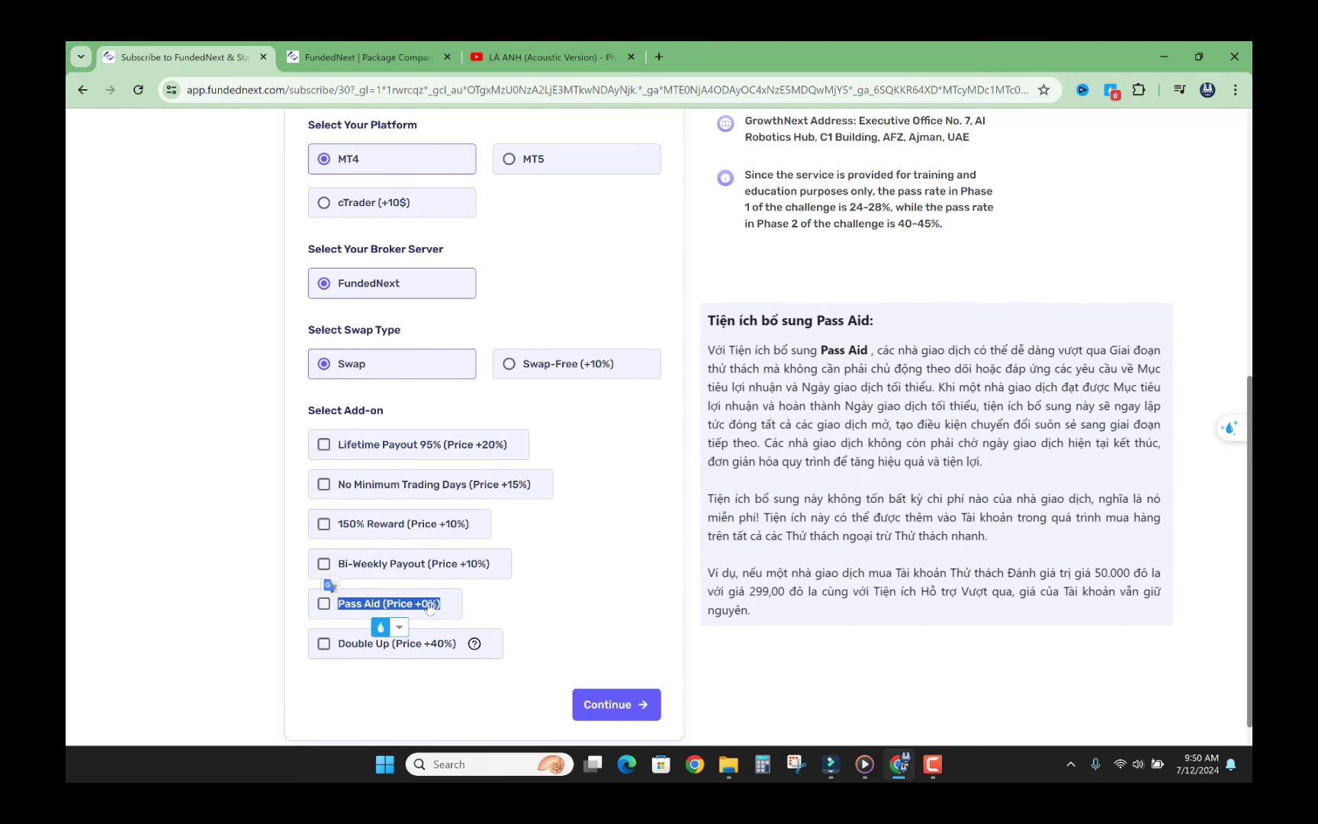
scroll(363, 603, down, 1)
click(366, 570)
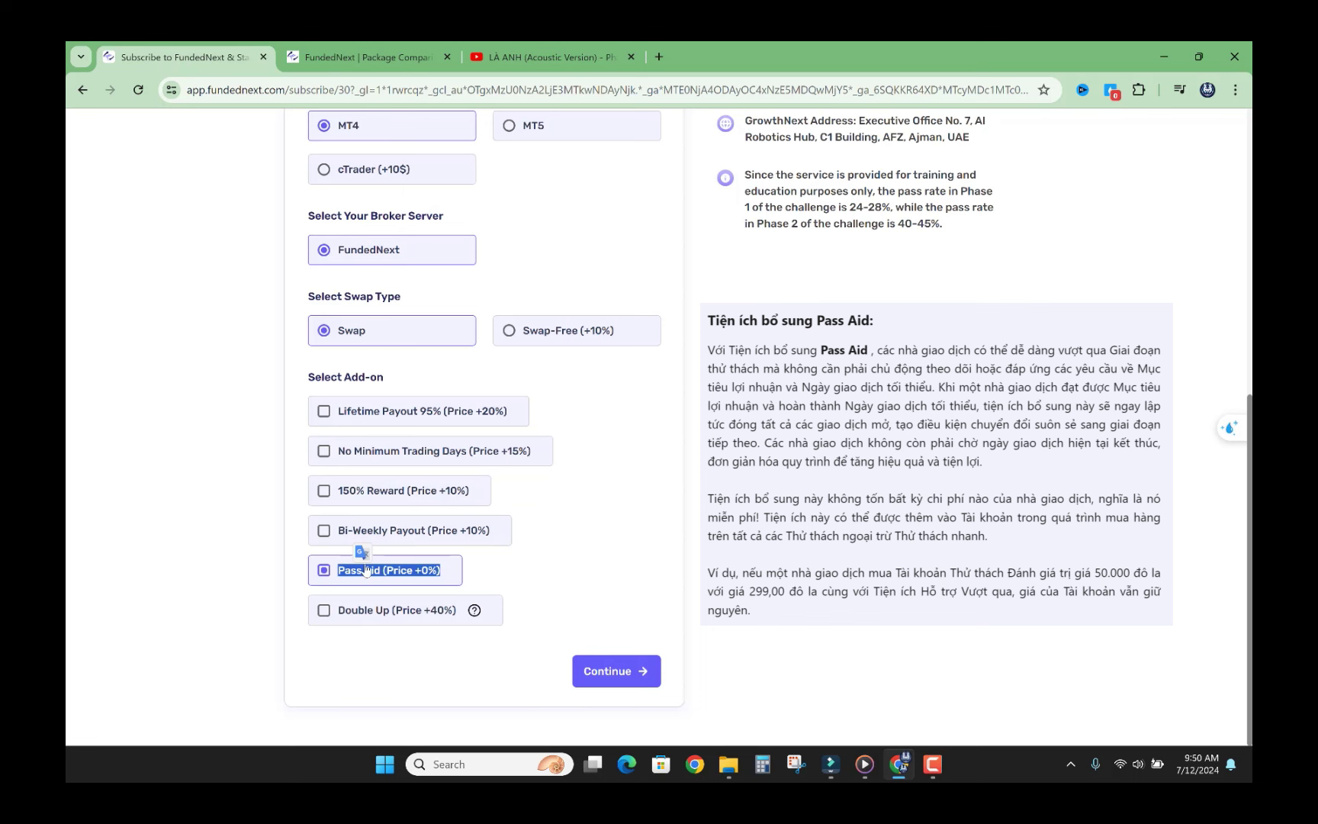
click(362, 551)
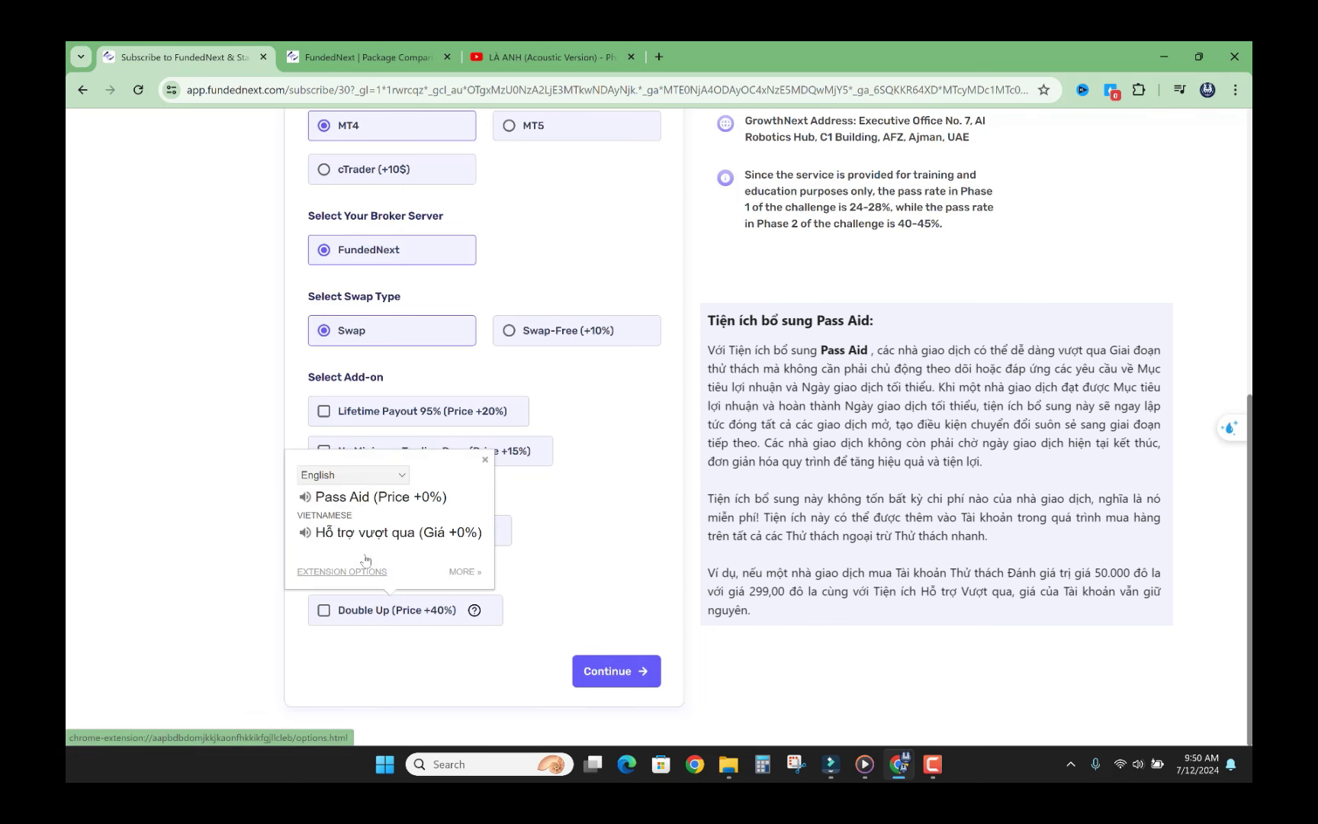
click(359, 570)
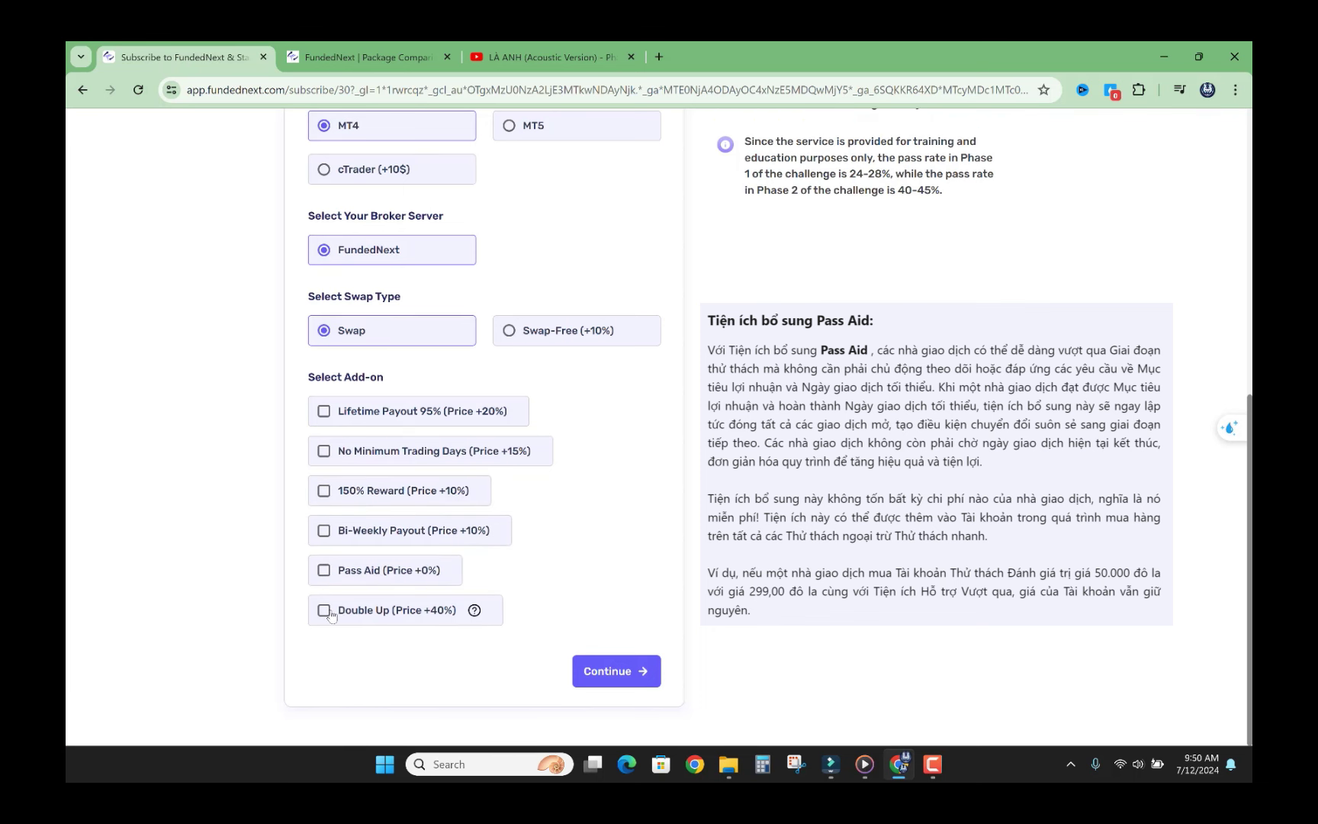
Step: Tick the Double Up (+40%) add-on and translate its hint text into Vietnamese
drag(337, 615, 456, 619)
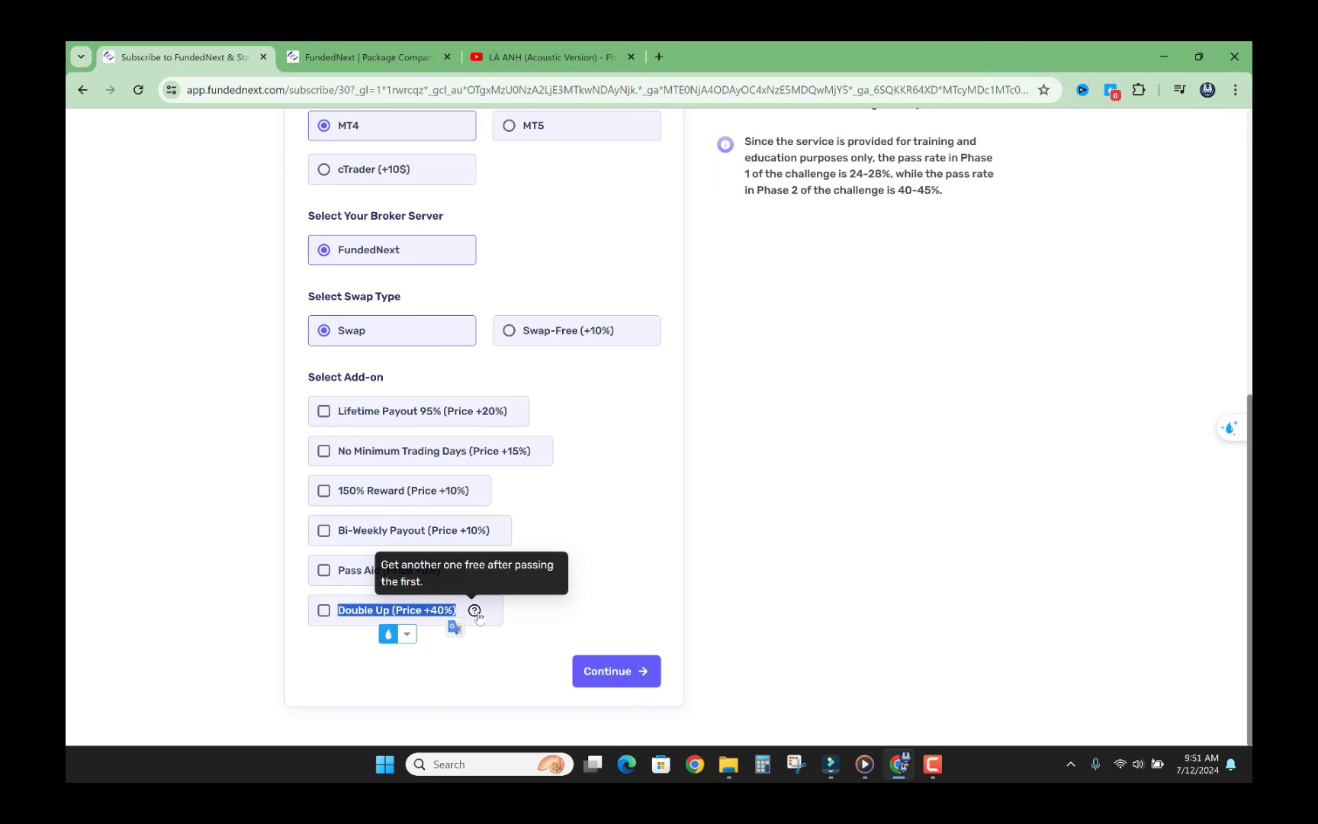
click(475, 615)
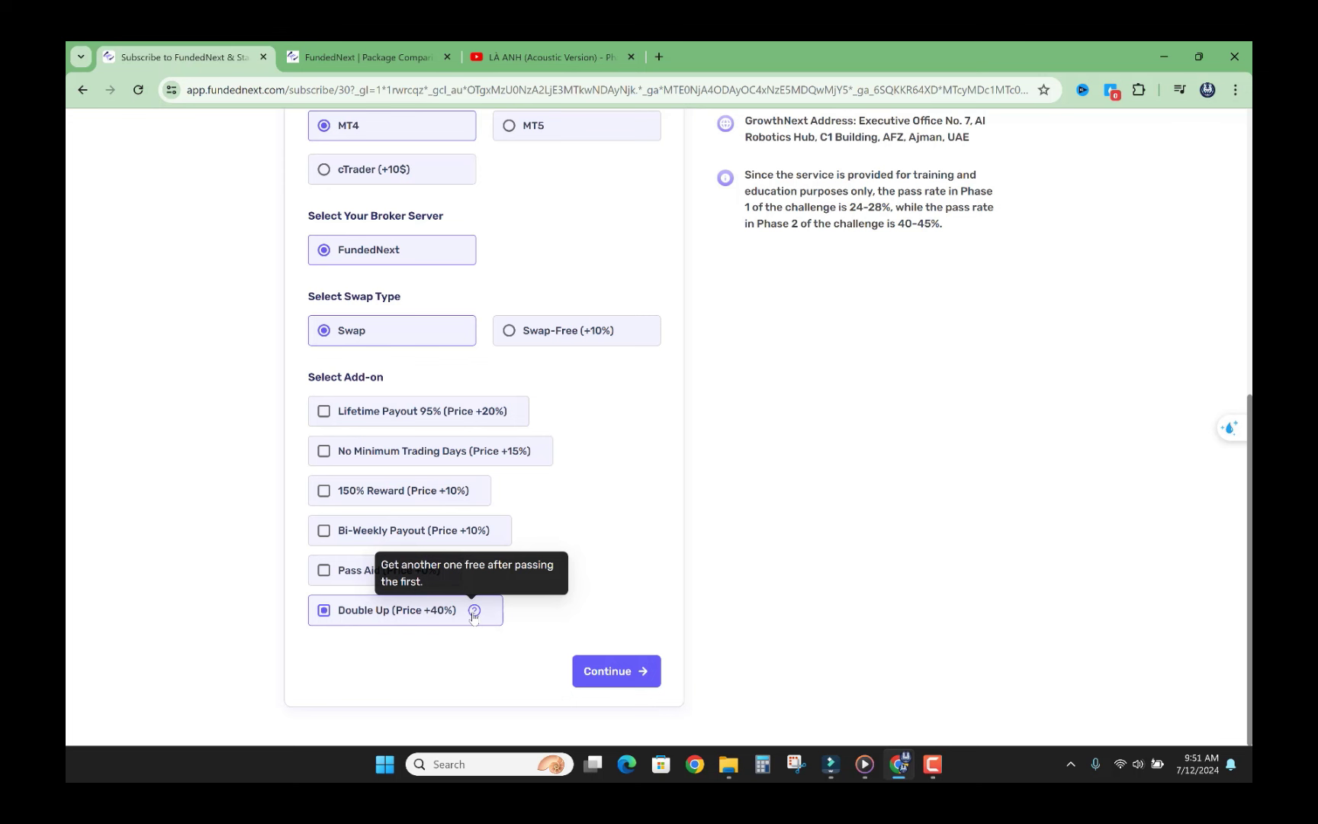
drag(441, 580, 381, 564)
click(459, 607)
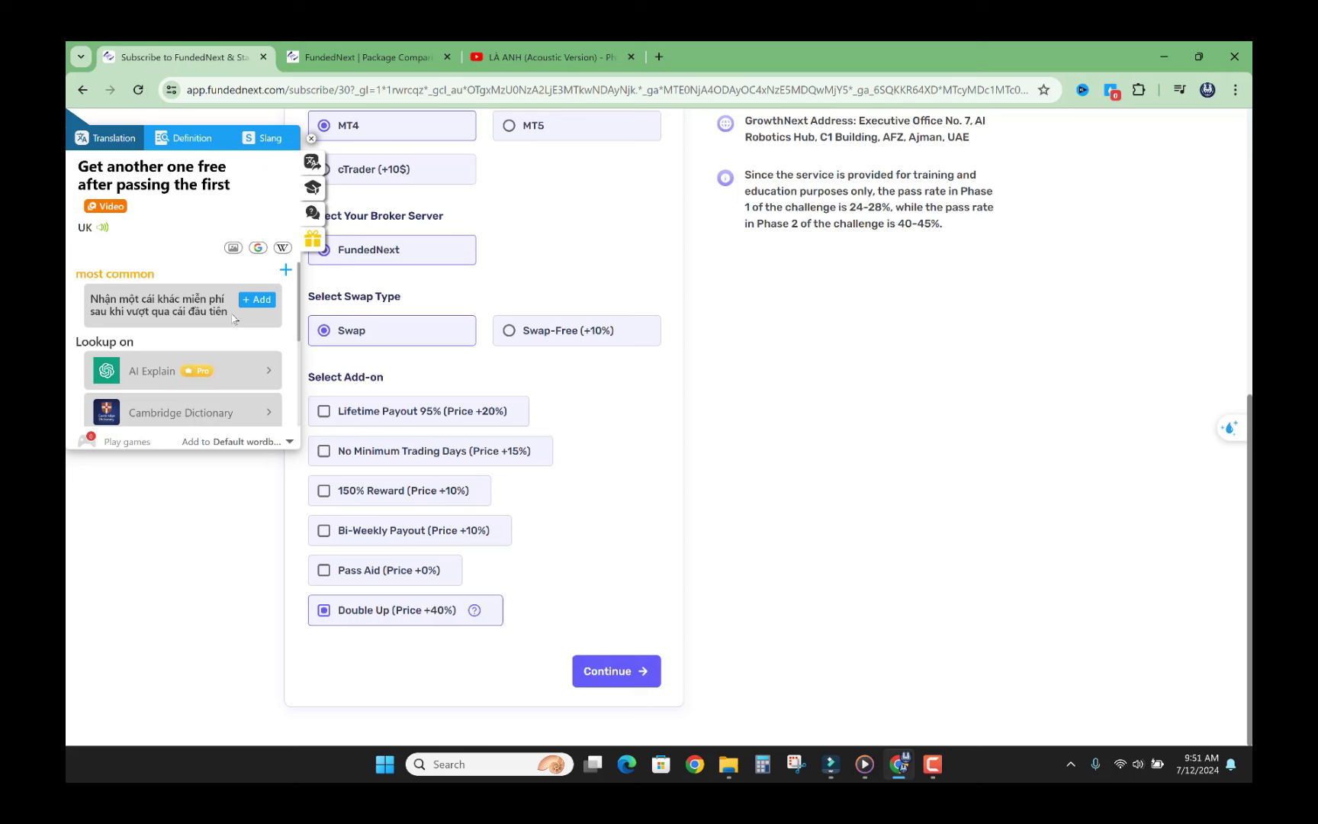
drag(226, 314, 110, 298)
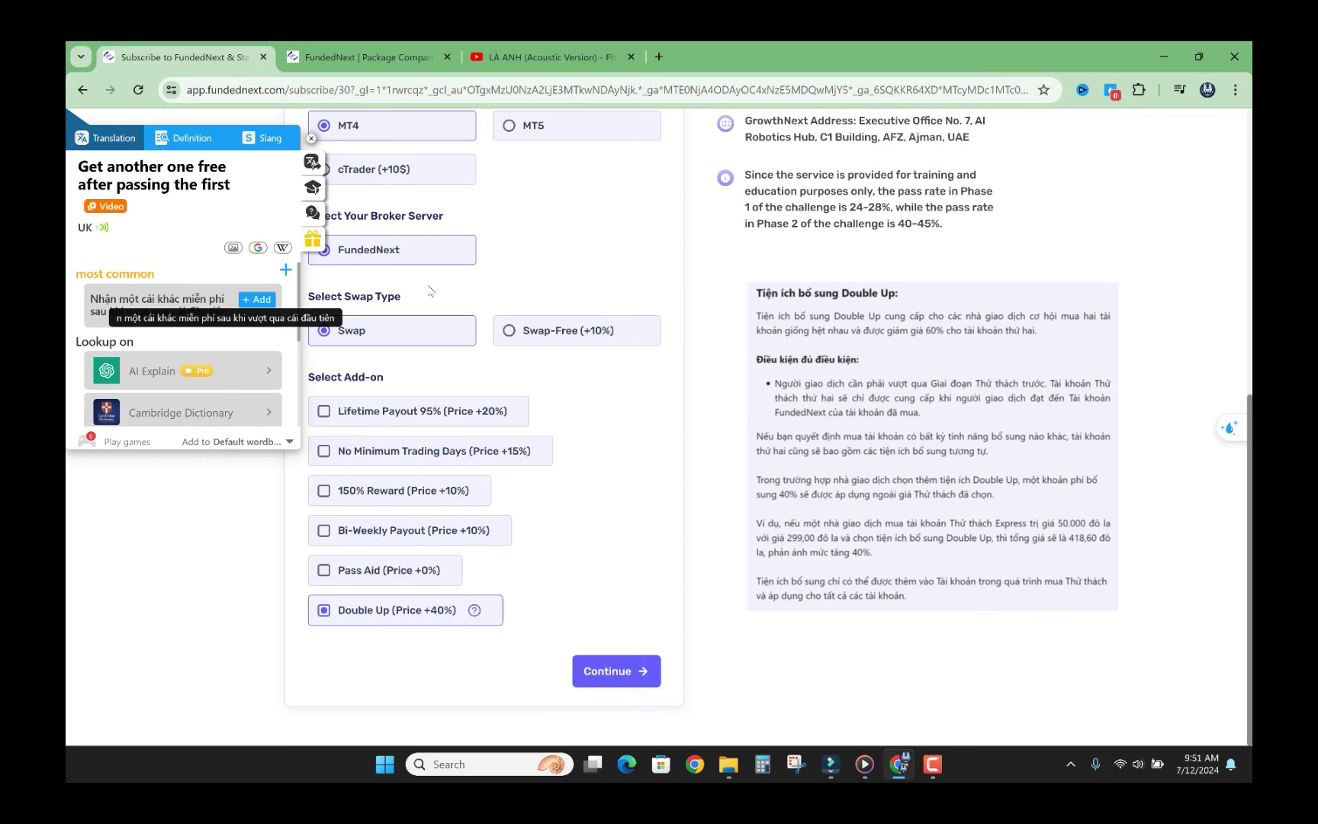
Step: Check the summary card's $83 total and highlight Double Up's +40% price
scroll(430, 305, up, 2)
scroll(509, 207, up, 2)
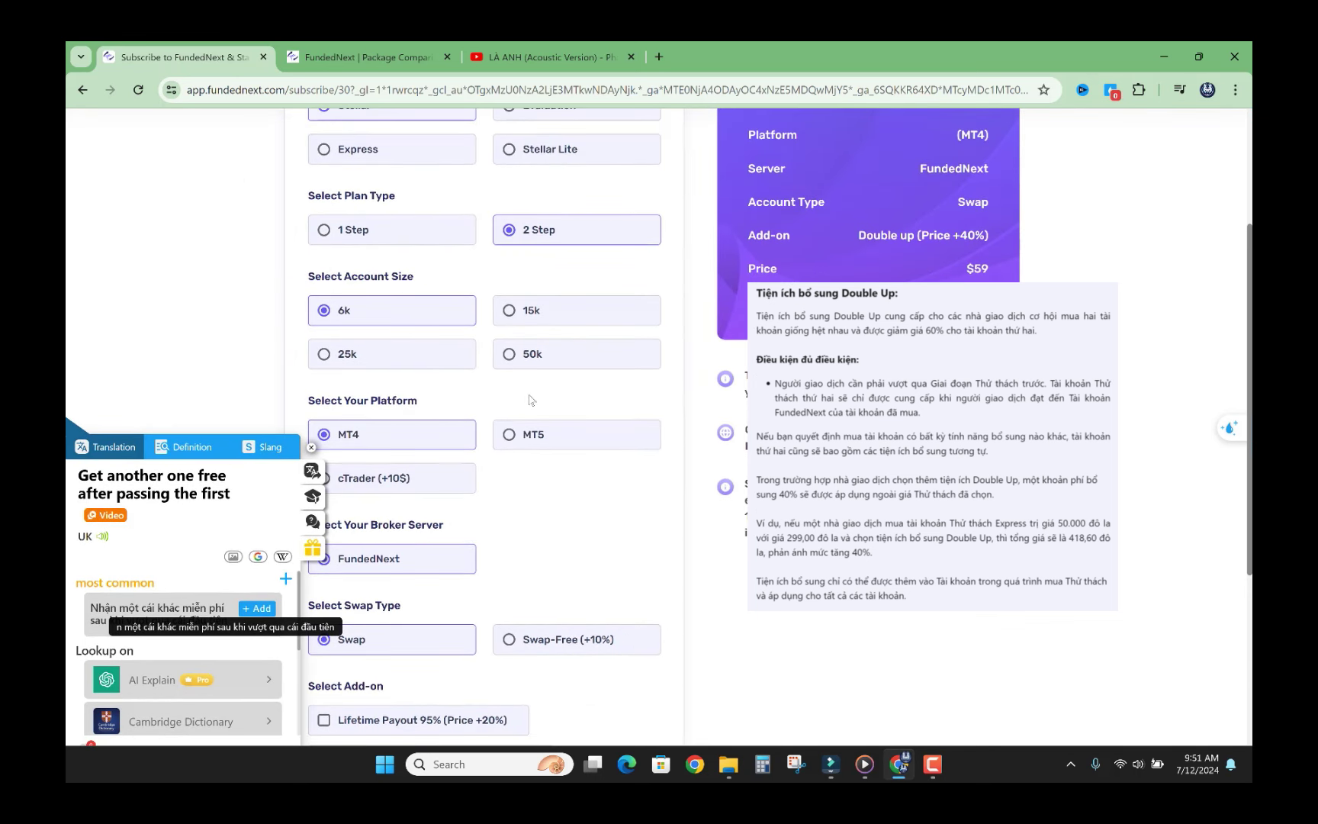
scroll(521, 404, down, 1)
scroll(458, 442, up, 3)
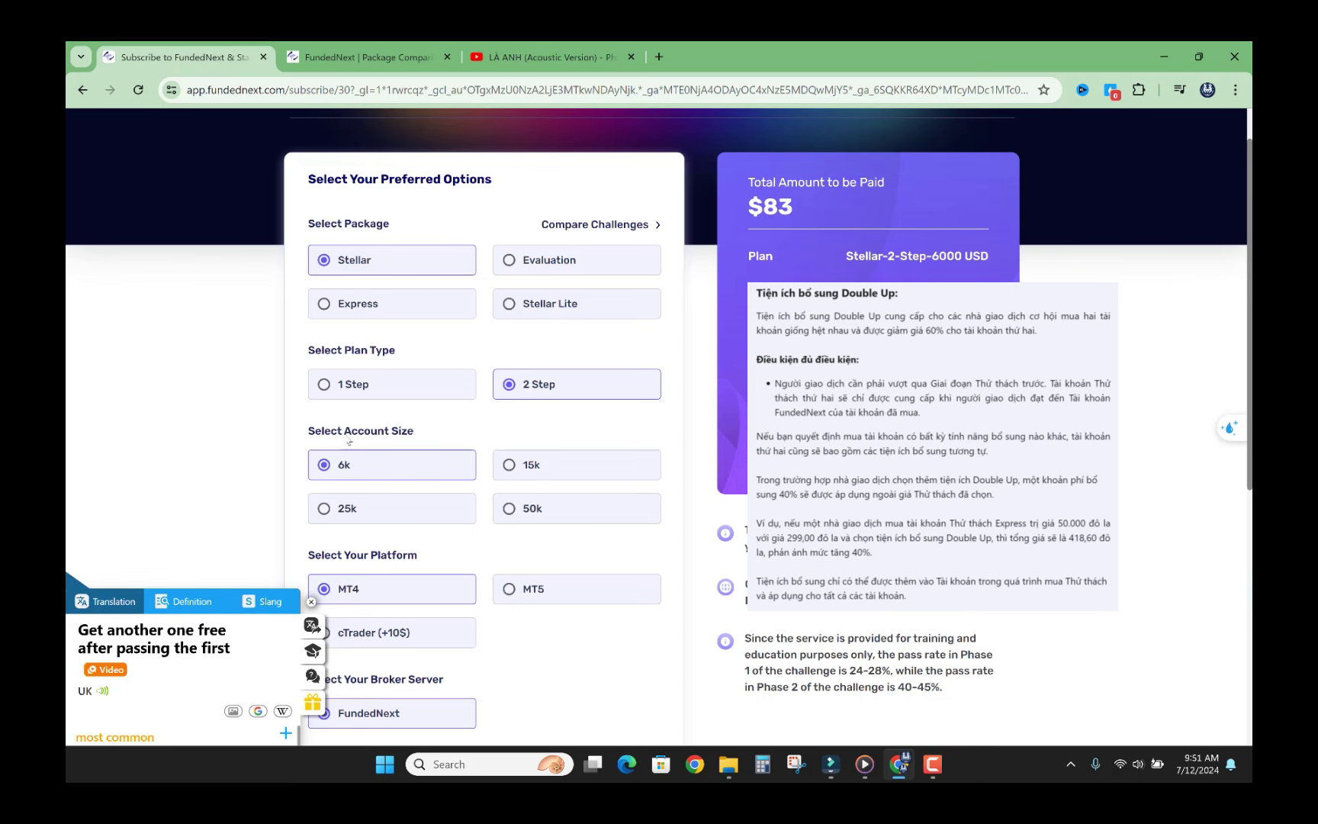
scroll(345, 473, down, 6)
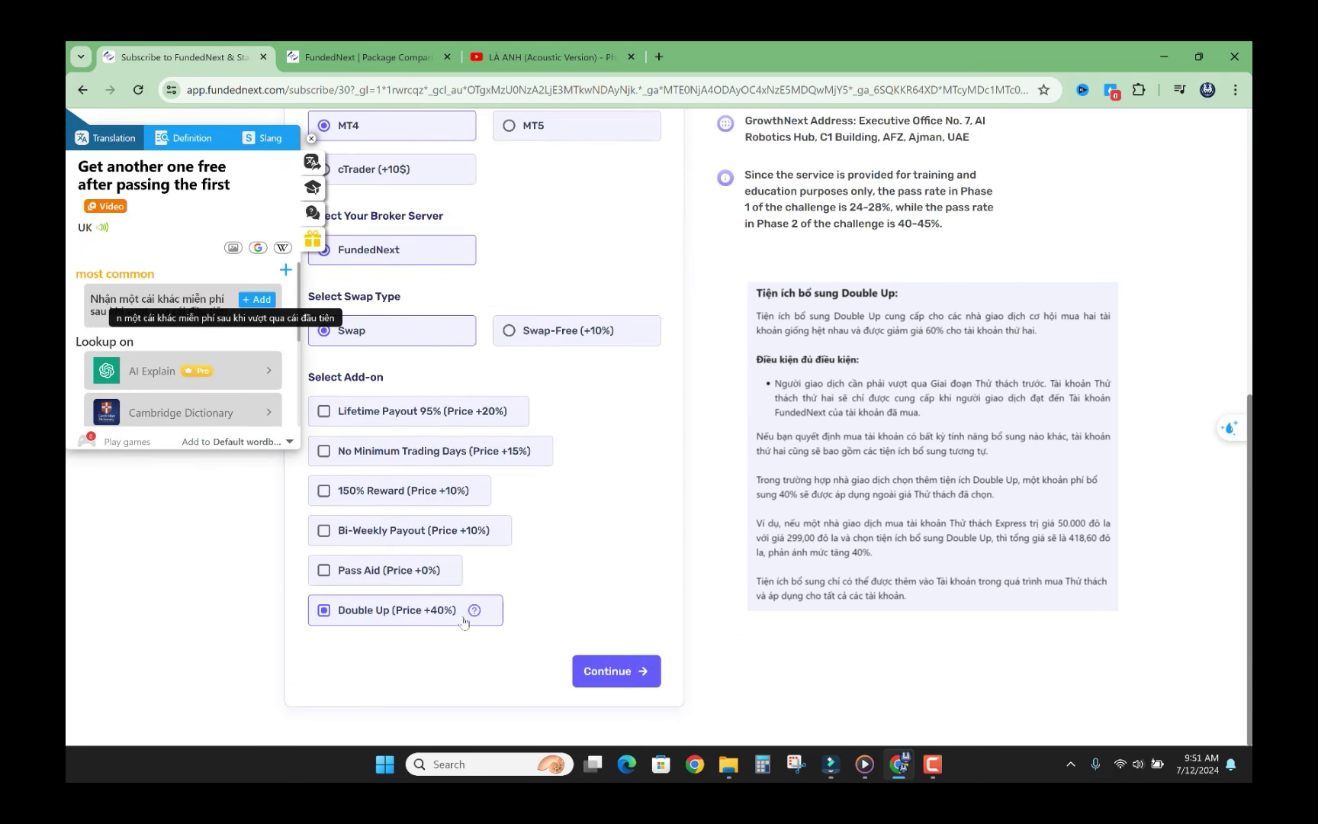
drag(396, 612, 441, 624)
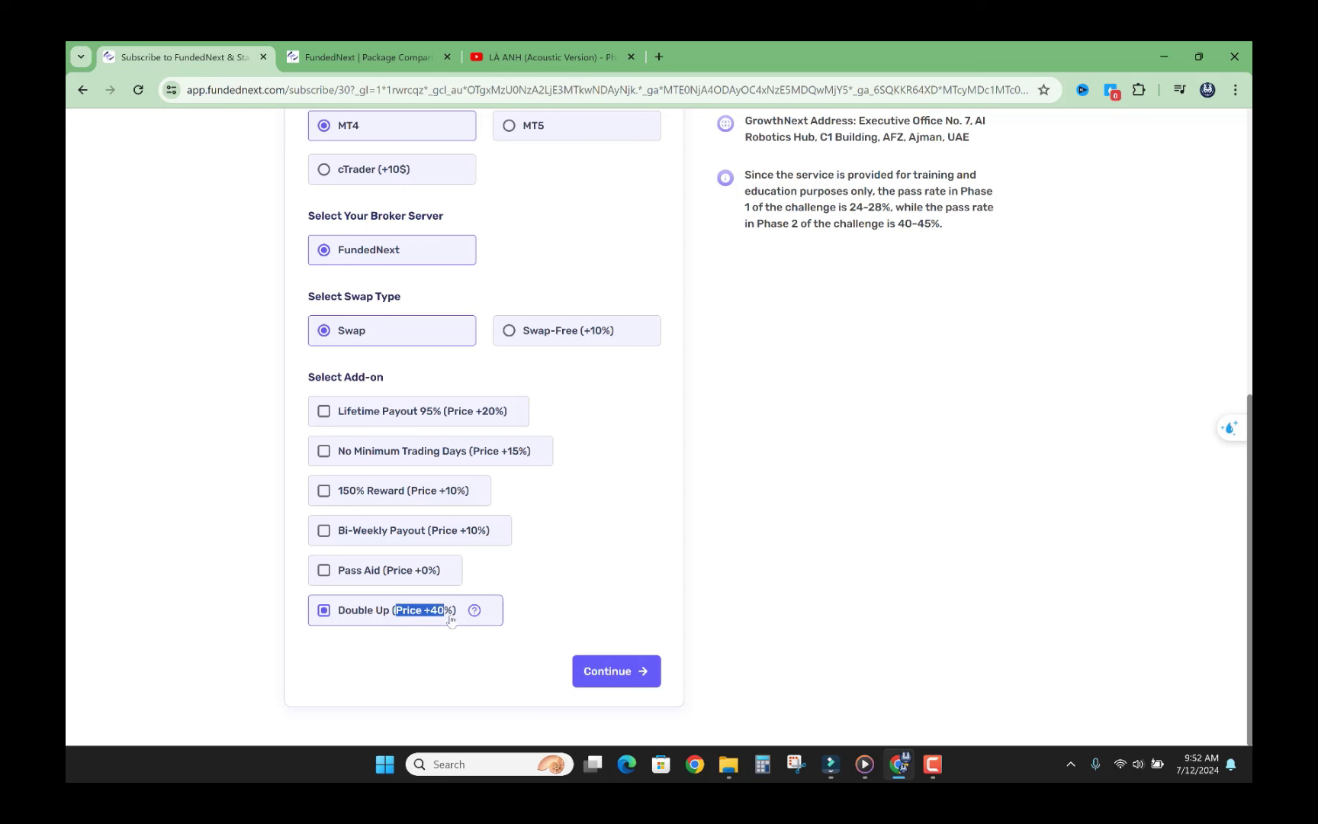
scroll(742, 330, up, 6)
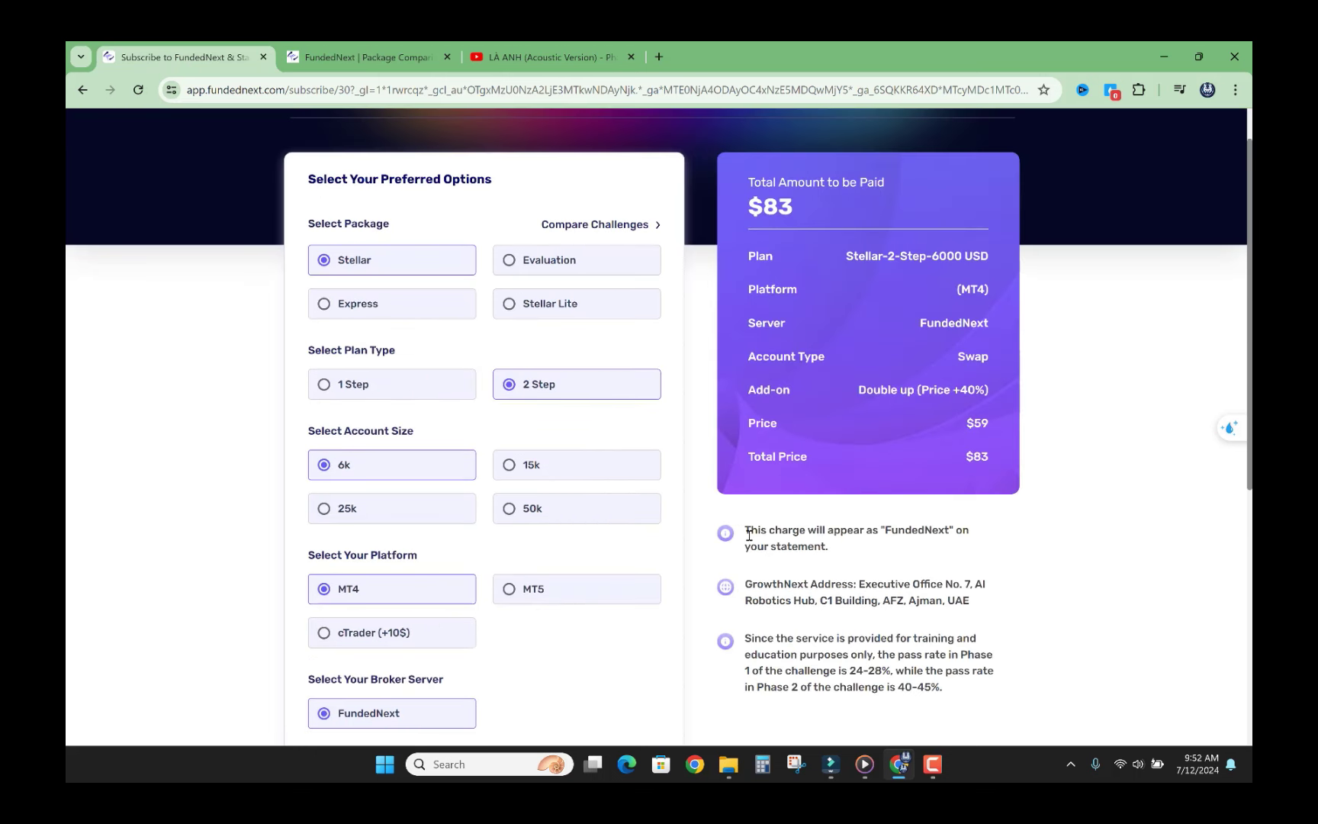
Step: Tick Bi-Weekly Payout and Lifetime Payout 95%, then highlight part of the pass-rate note
scroll(747, 538, down, 6)
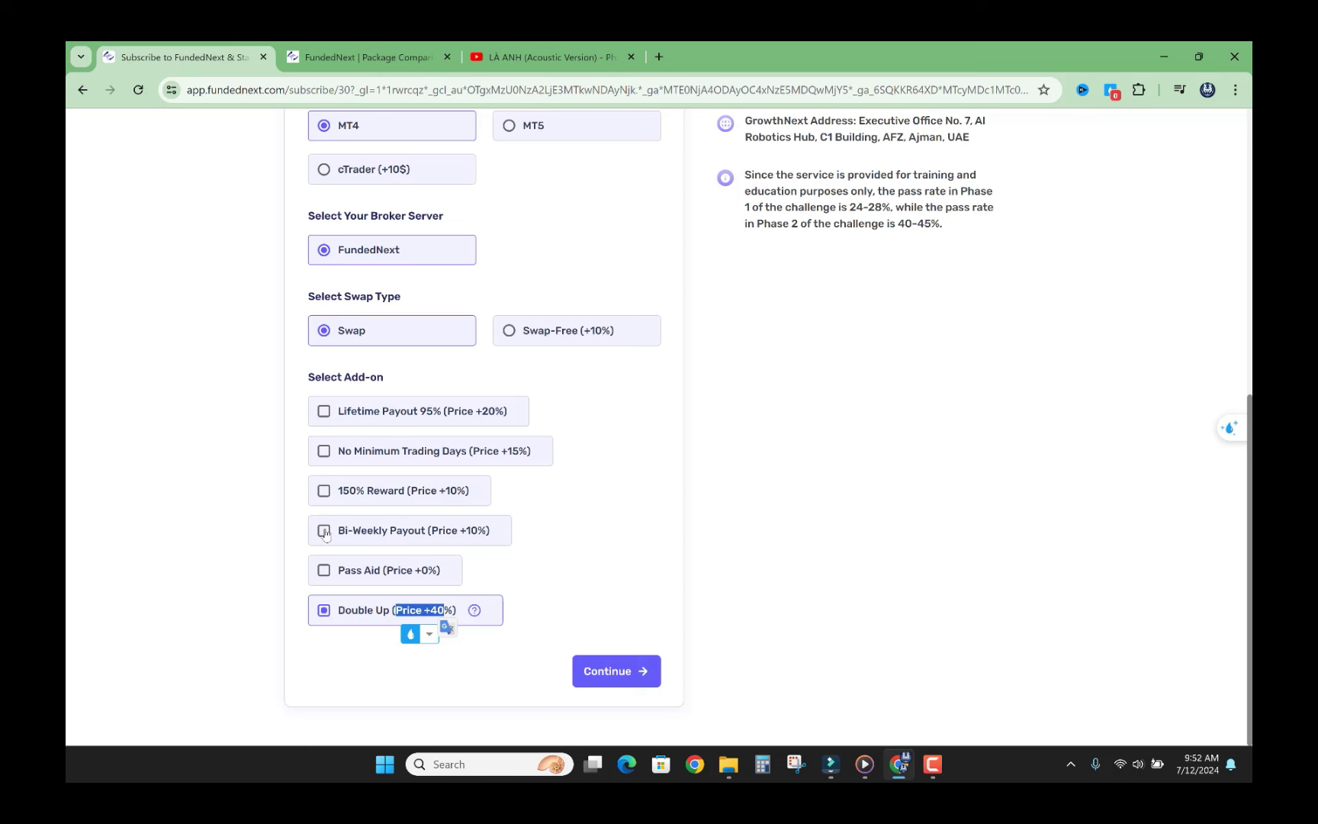
click(401, 532)
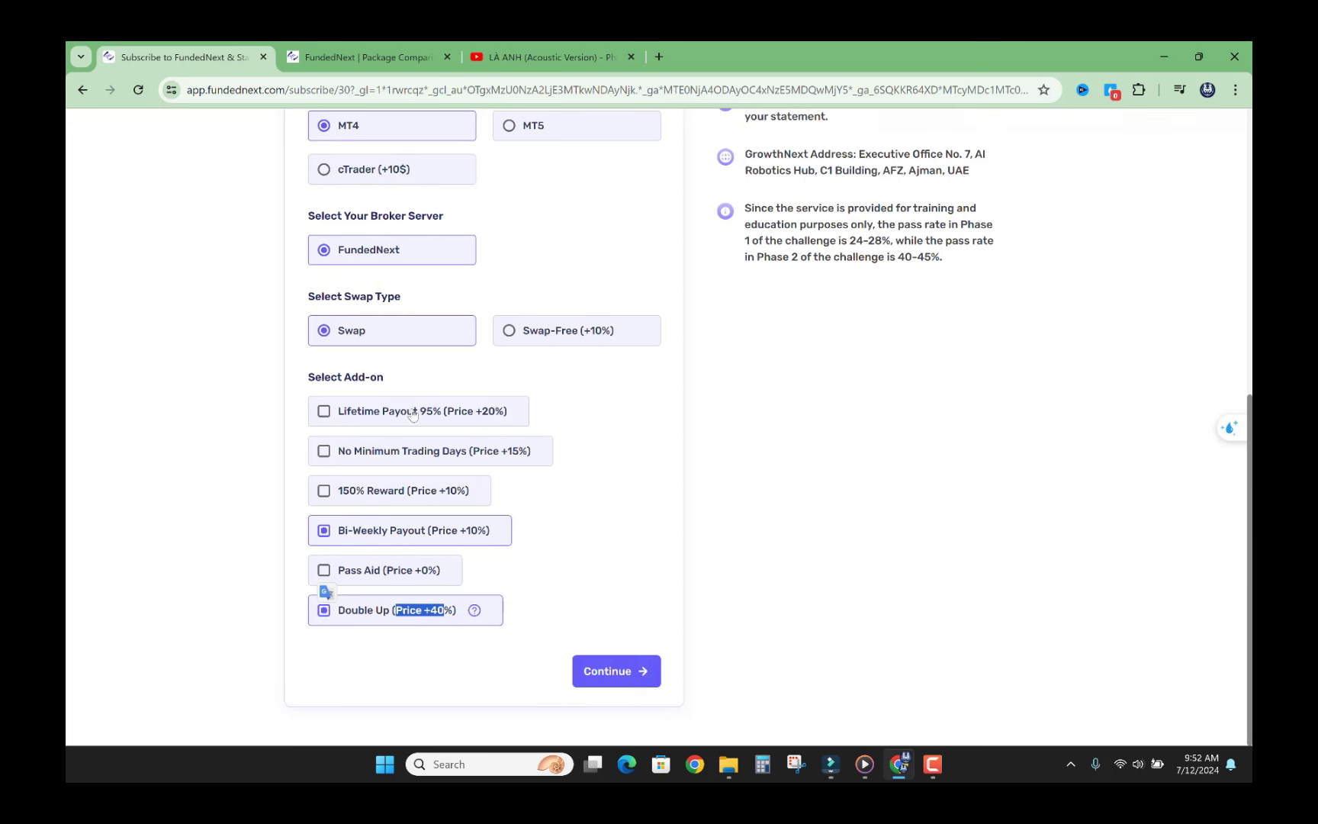
click(450, 410)
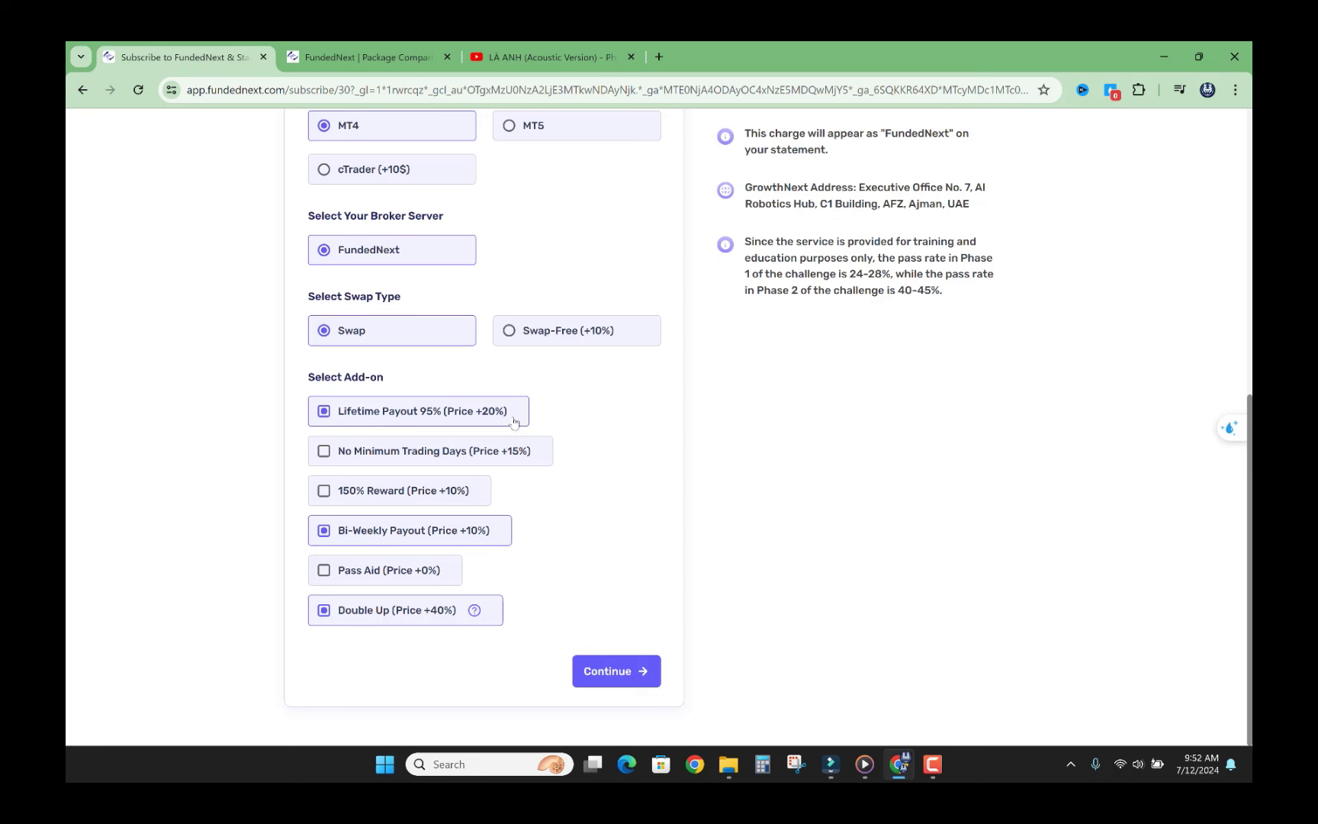
mouse_move(510, 425)
mouse_down()
mouse_move(335, 428)
mouse_move(515, 415)
mouse_up()
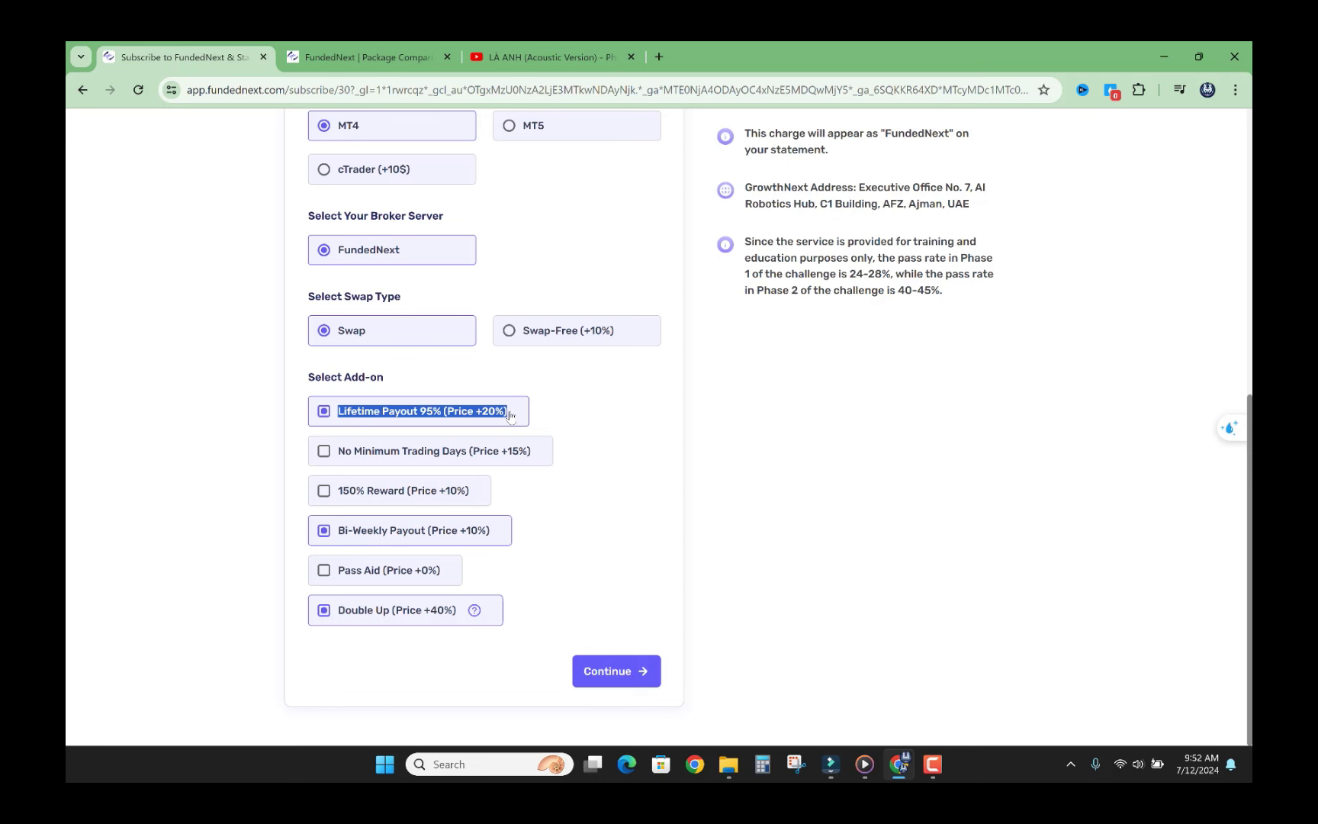
click(838, 351)
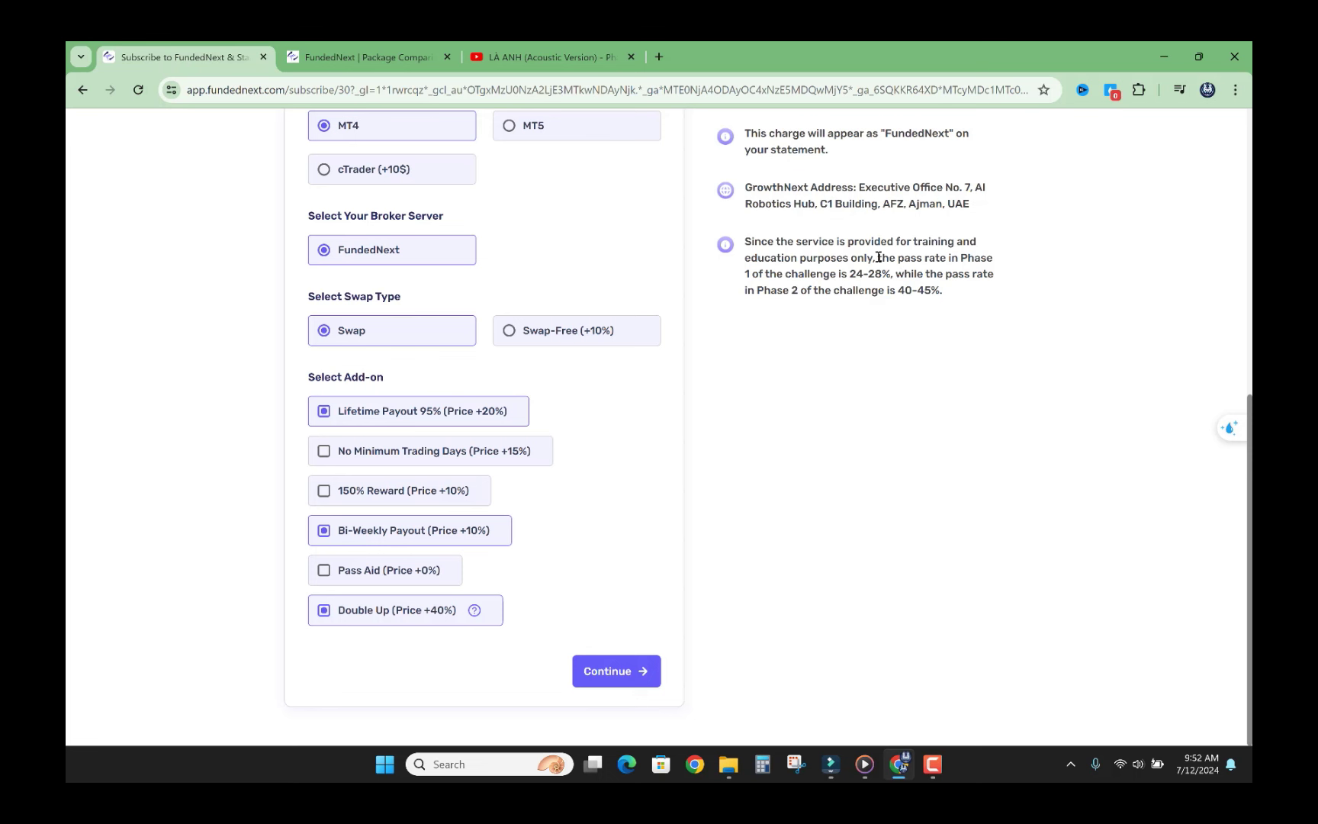
drag(881, 260, 850, 283)
Step: Highlight the Phase 2 pass rate of 40-45% and the whole pass-rate note
click(861, 276)
double_click(897, 275)
click(811, 289)
drag(895, 292, 935, 292)
click(844, 288)
drag(898, 292, 932, 292)
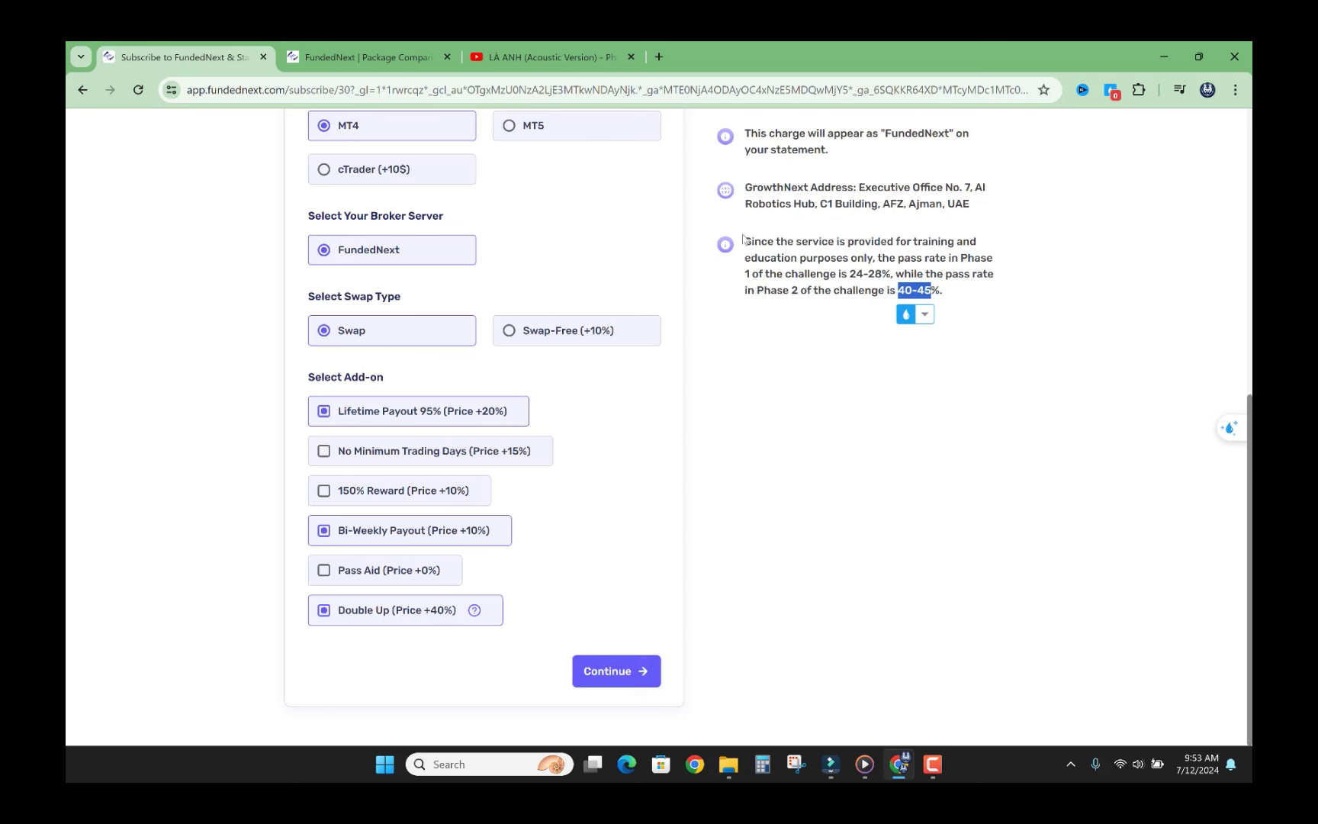
drag(744, 241, 954, 299)
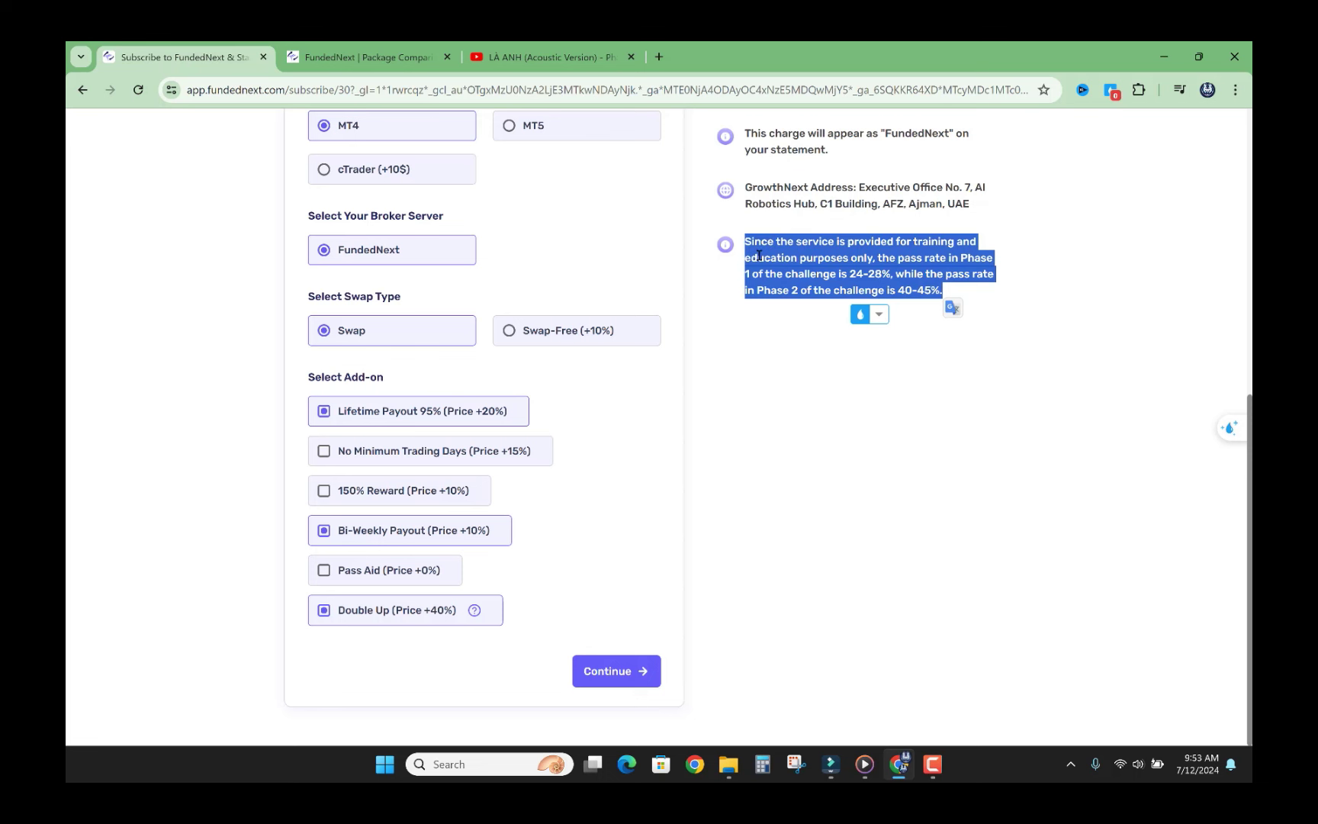
drag(823, 264, 842, 273)
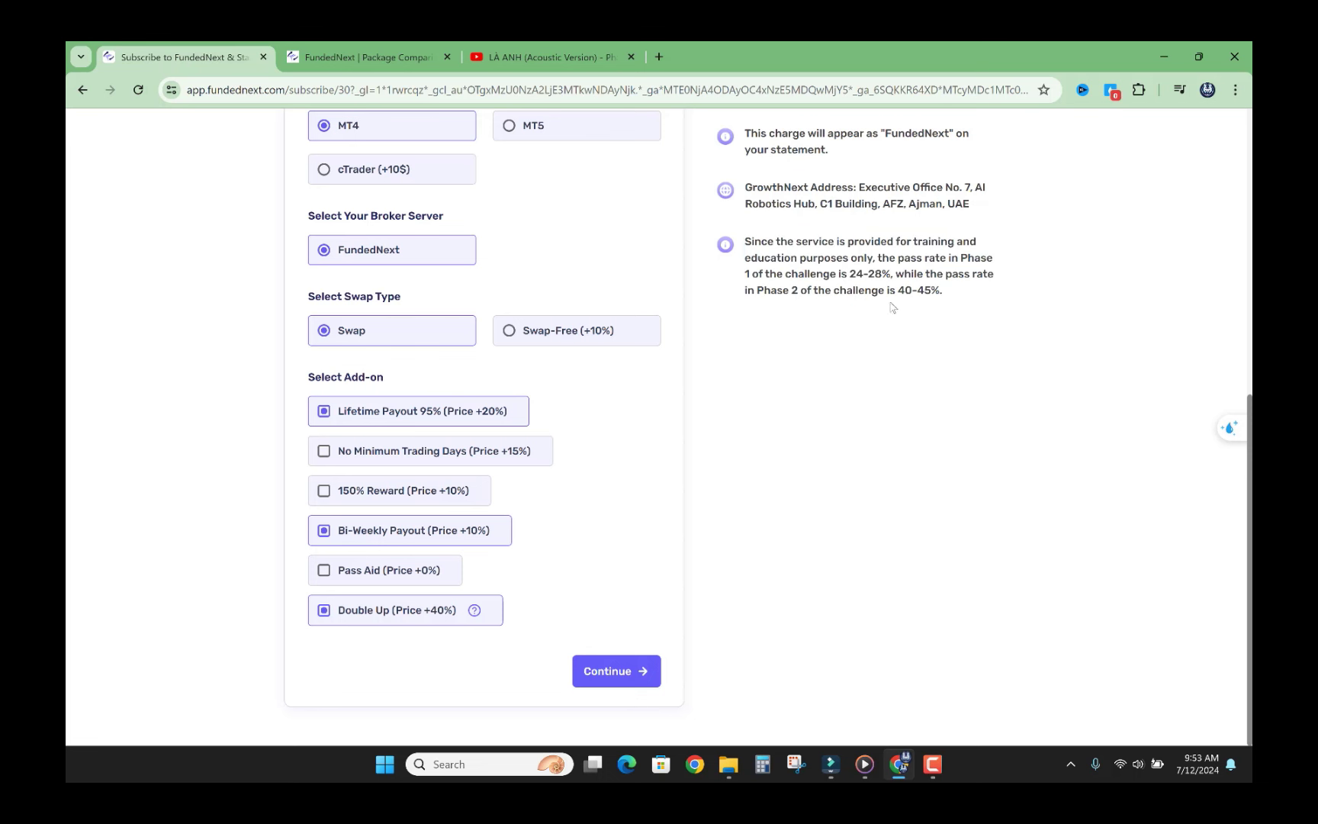
Step: Untick the Lifetime Payout 95%, Bi-Weekly Payout and Double Up add-ons
scroll(906, 337, up, 6)
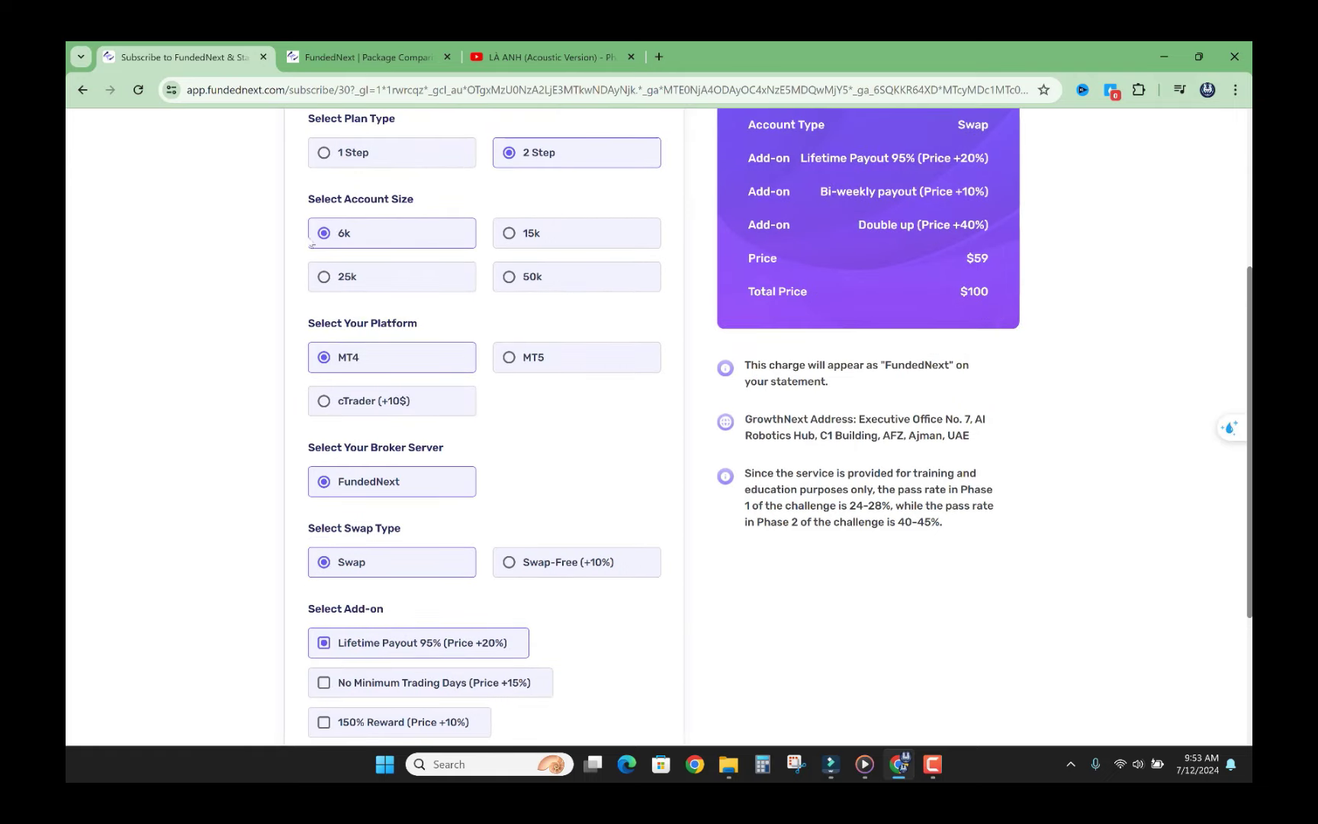
scroll(664, 393, down, 5)
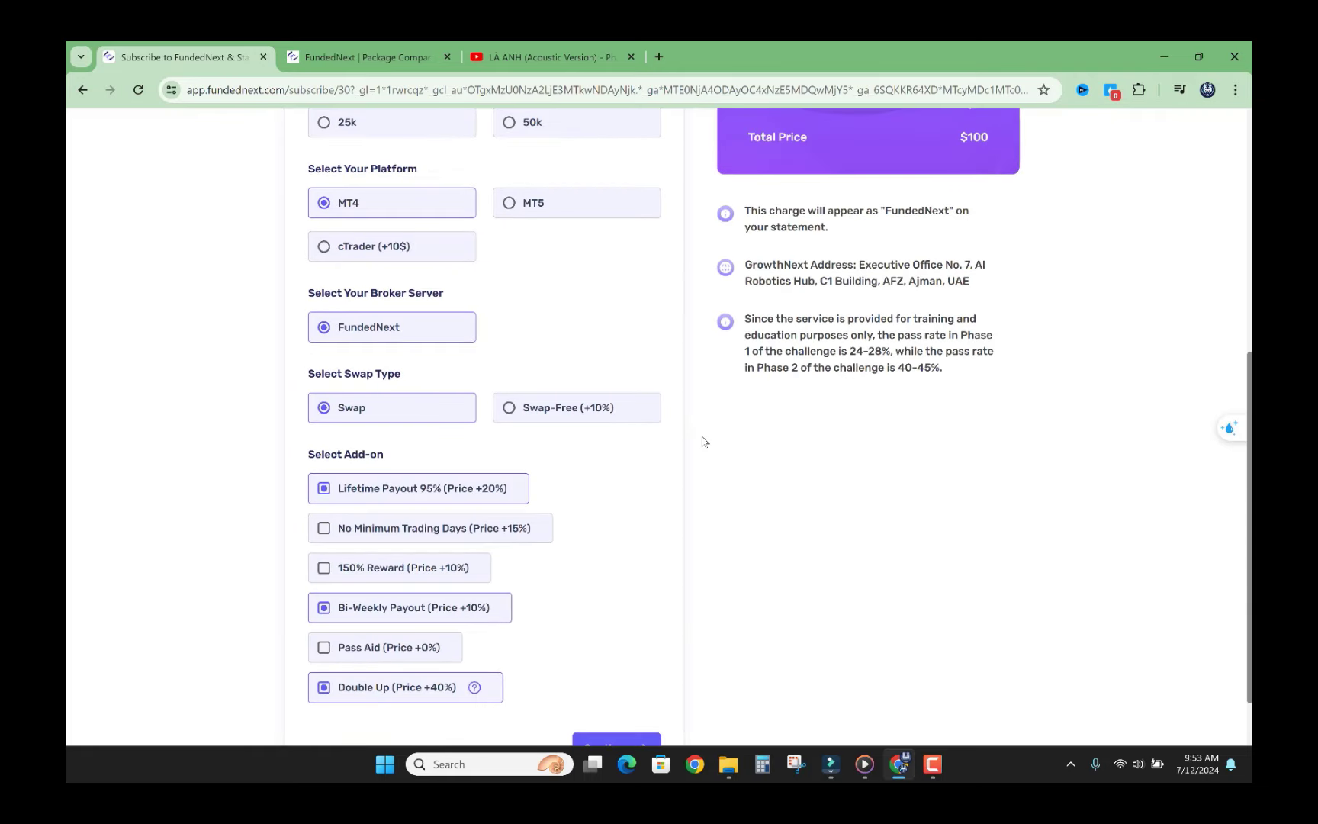
scroll(488, 524, down, 1)
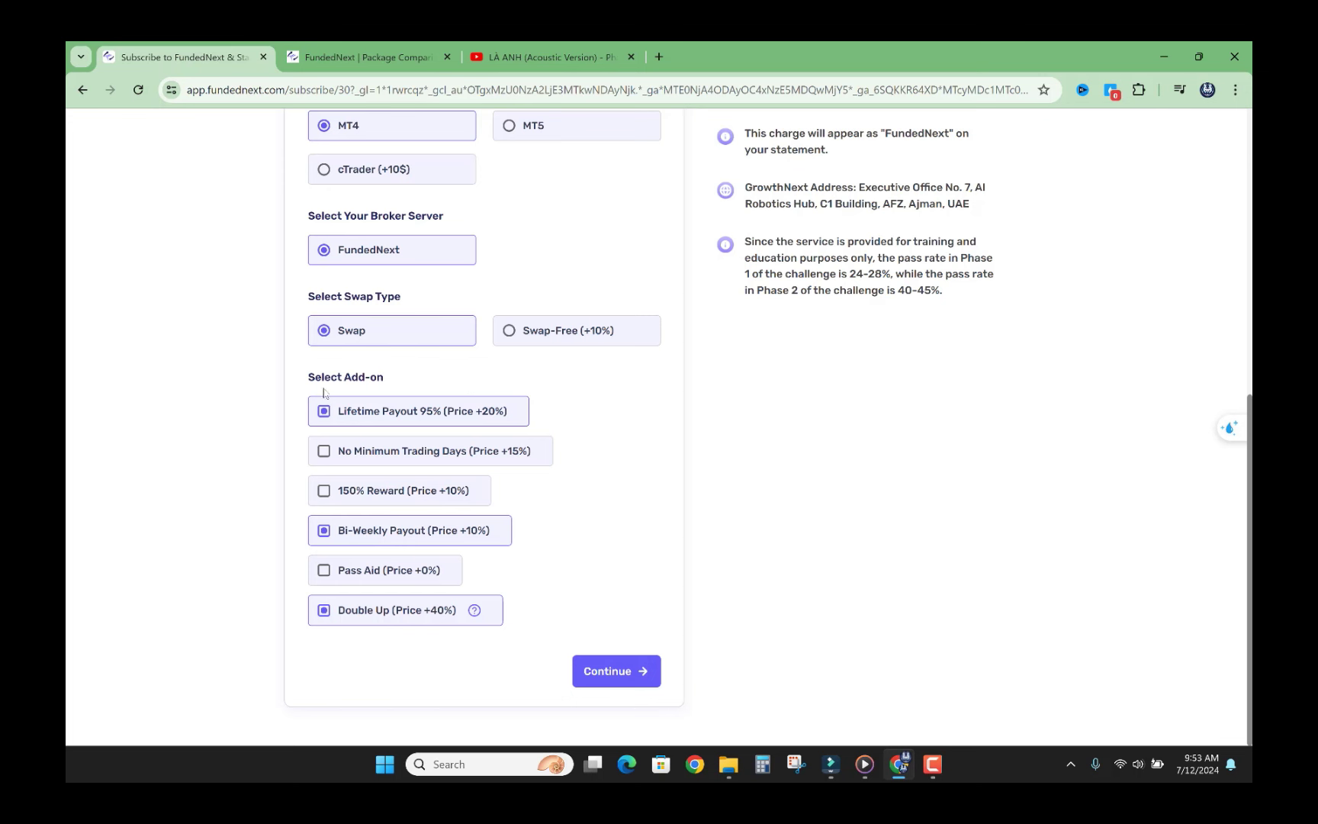
key(Return)
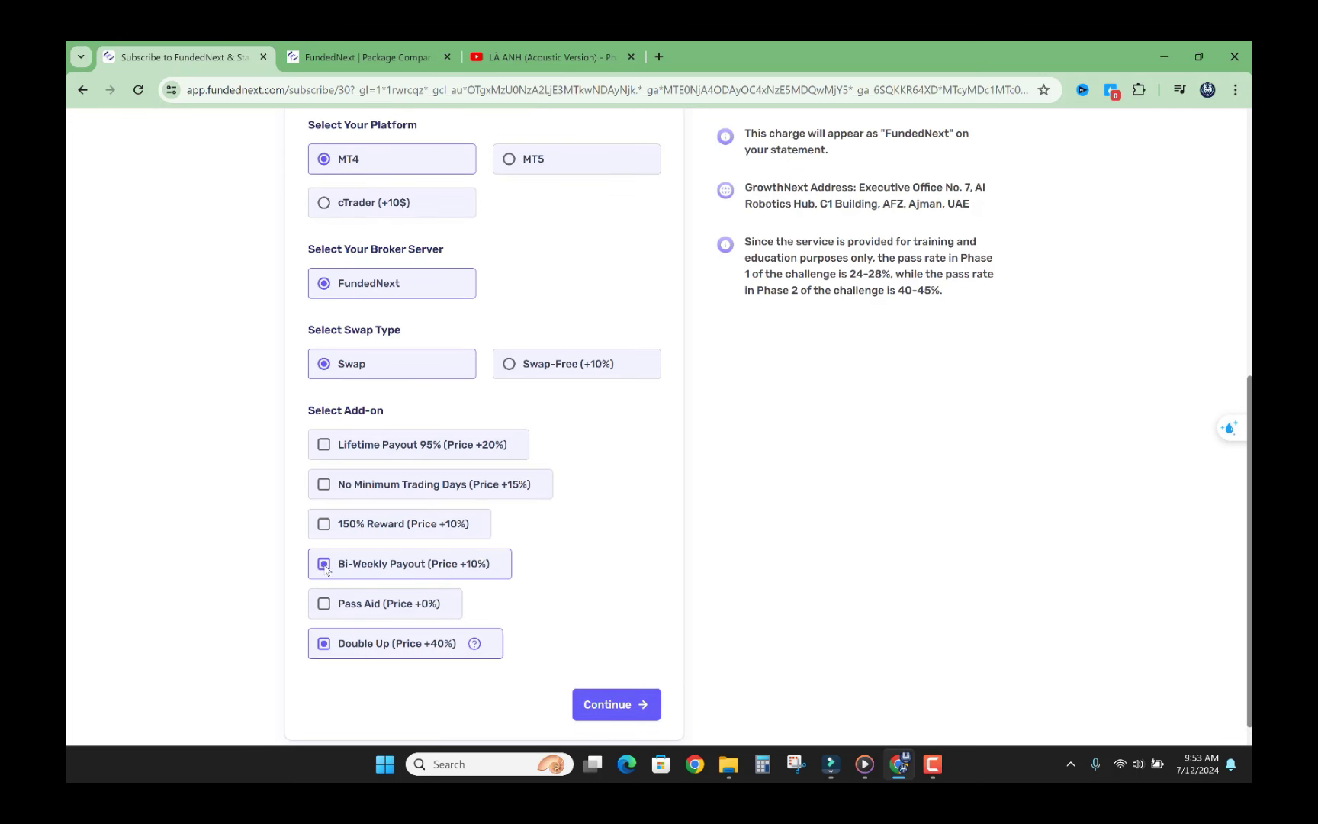
click(325, 564)
click(324, 679)
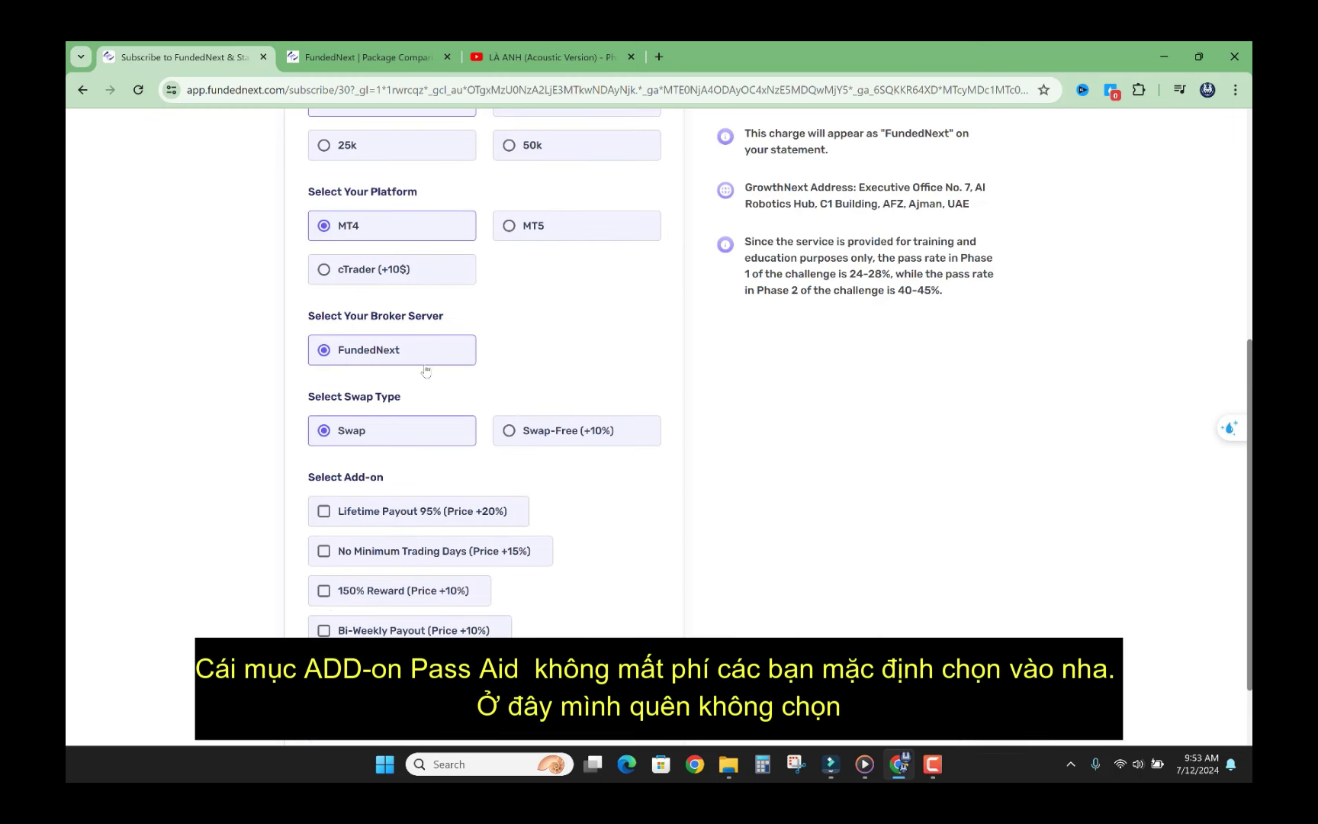
Step: Check that the total card is back to $59
scroll(450, 382, up, 1)
scroll(600, 377, up, 4)
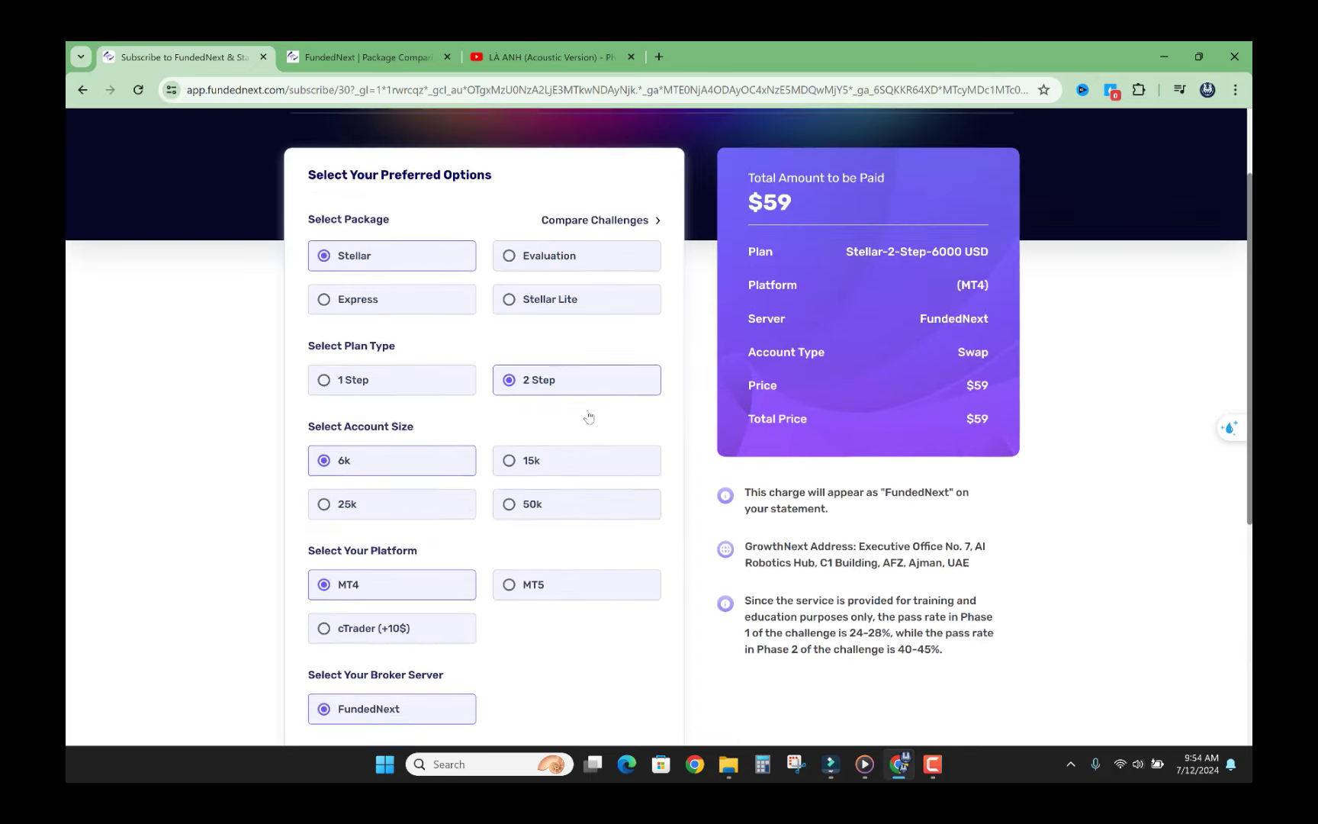
drag(886, 206, 832, 229)
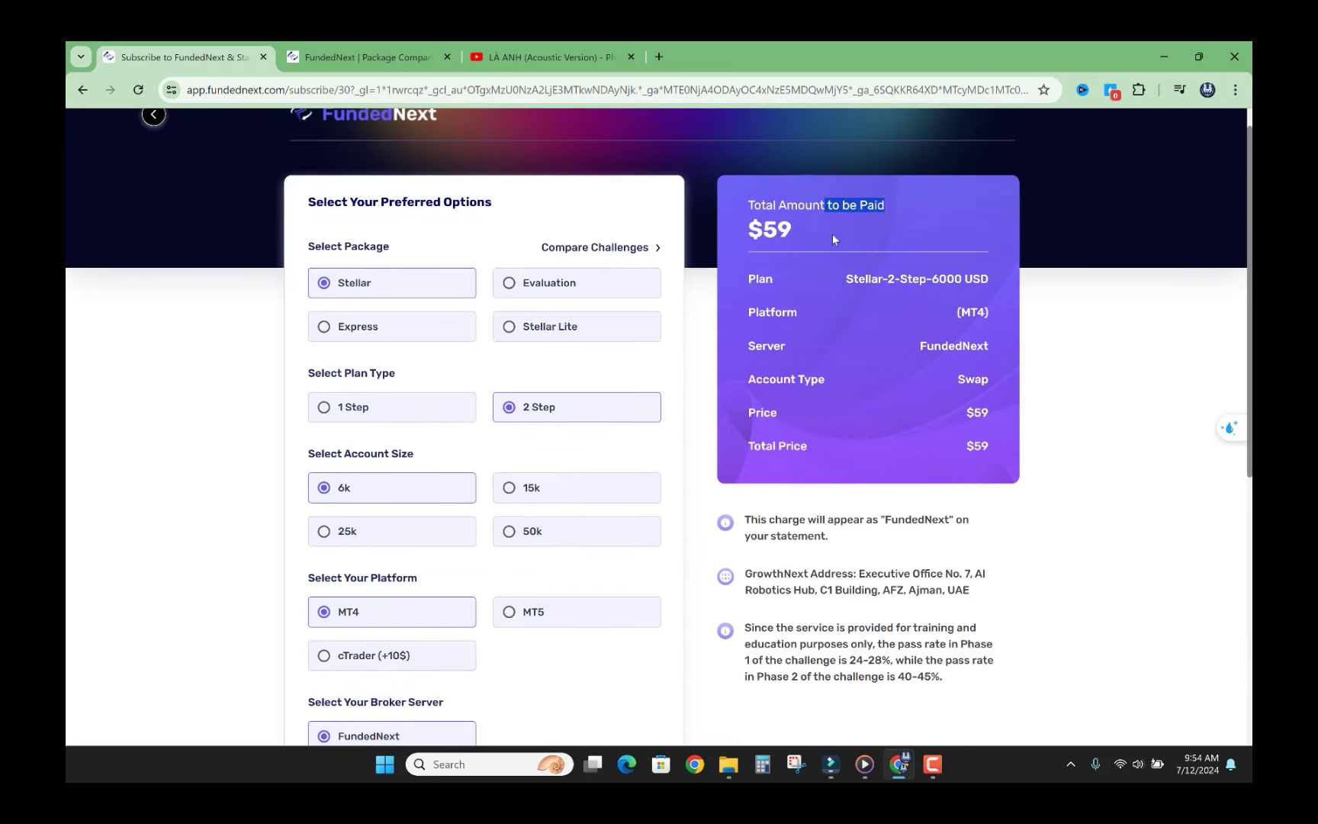
click(912, 230)
scroll(912, 231, down, 5)
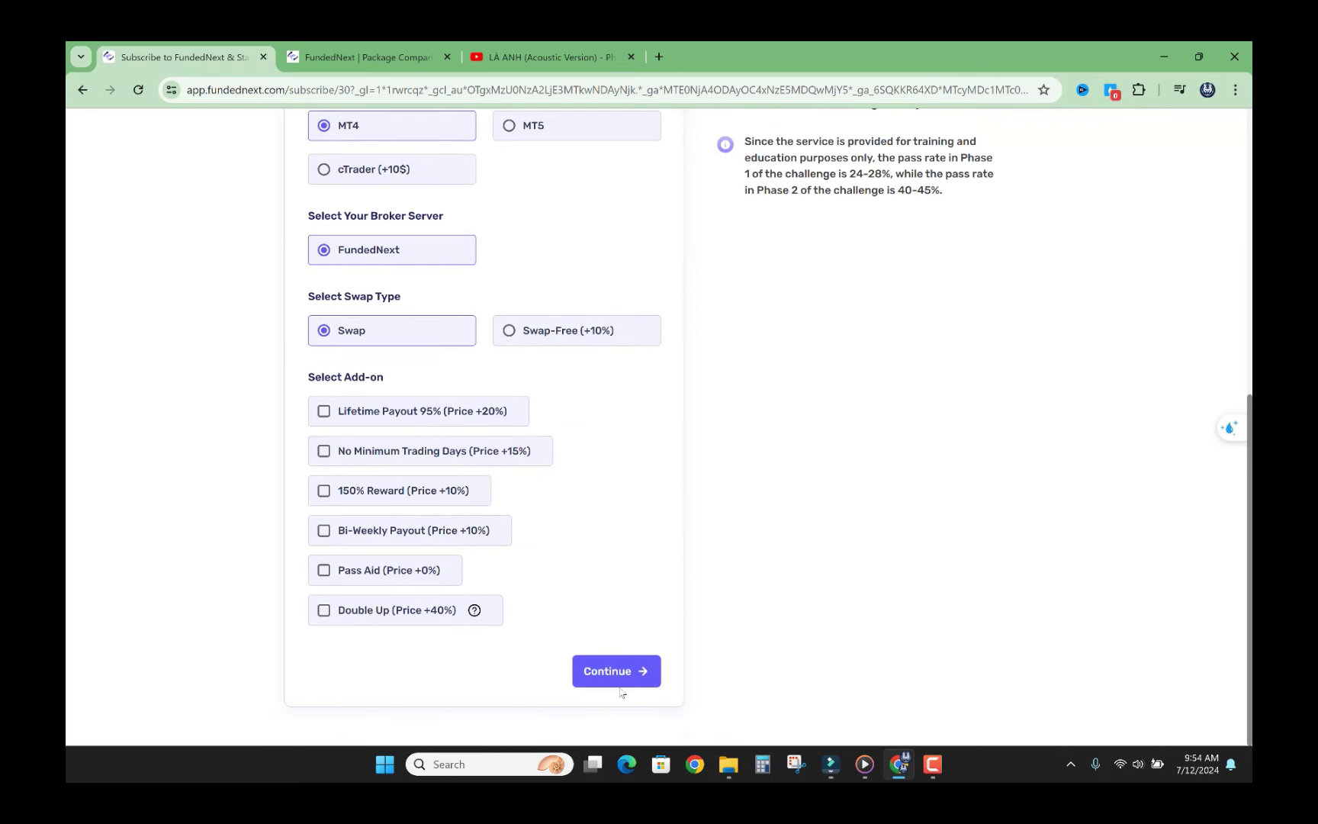
Step: Continue to payment and compare the Card, Crypto Payment and Others options, ending on Card
click(630, 672)
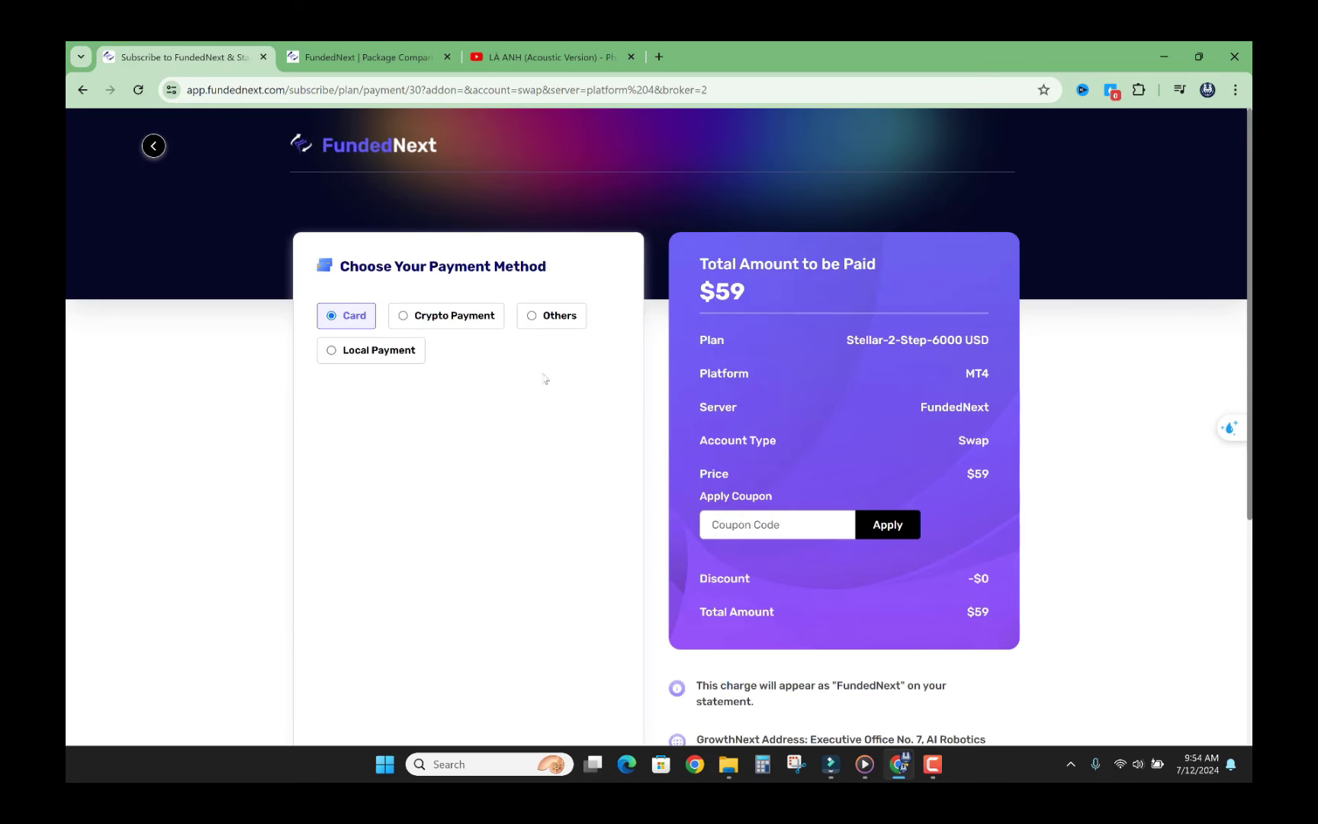
click(352, 319)
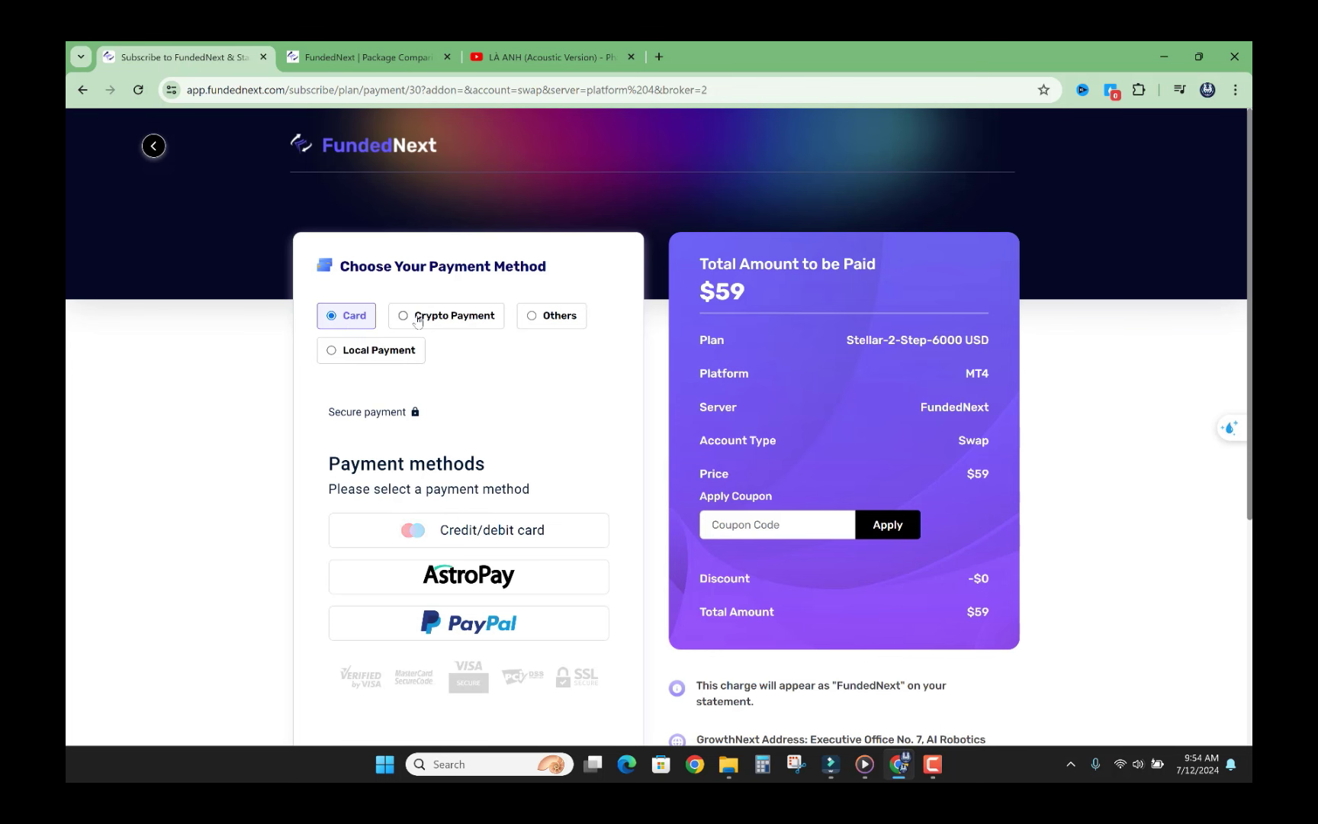
click(457, 317)
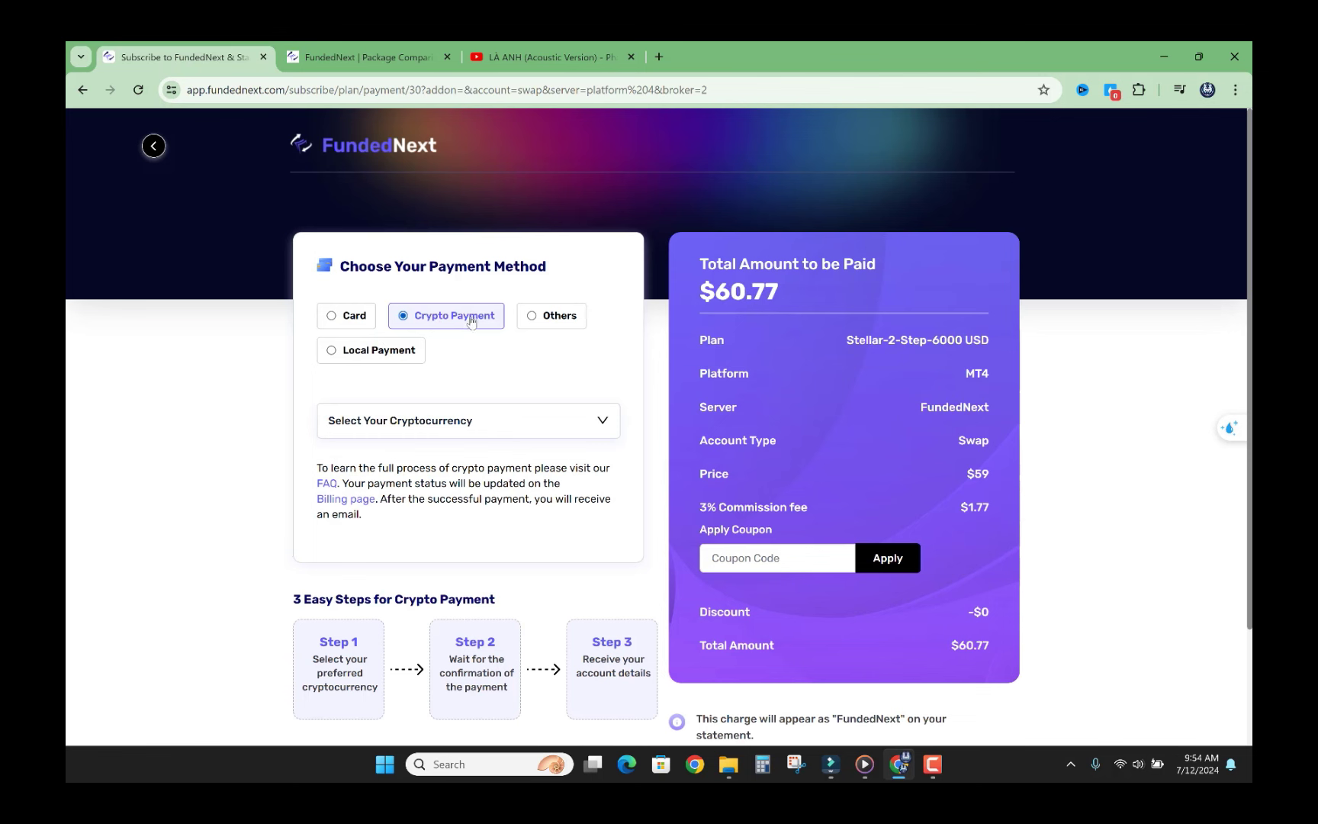
click(559, 316)
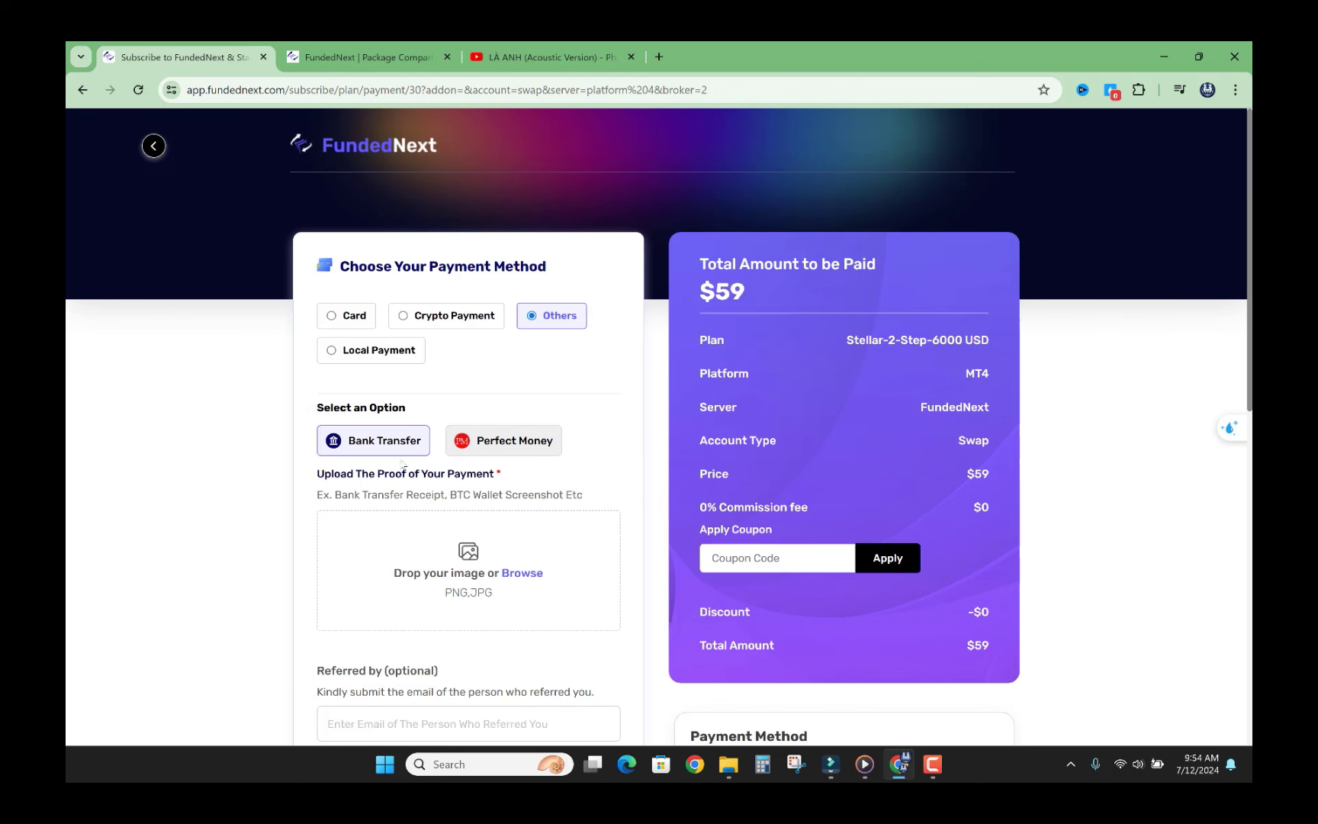
click(357, 317)
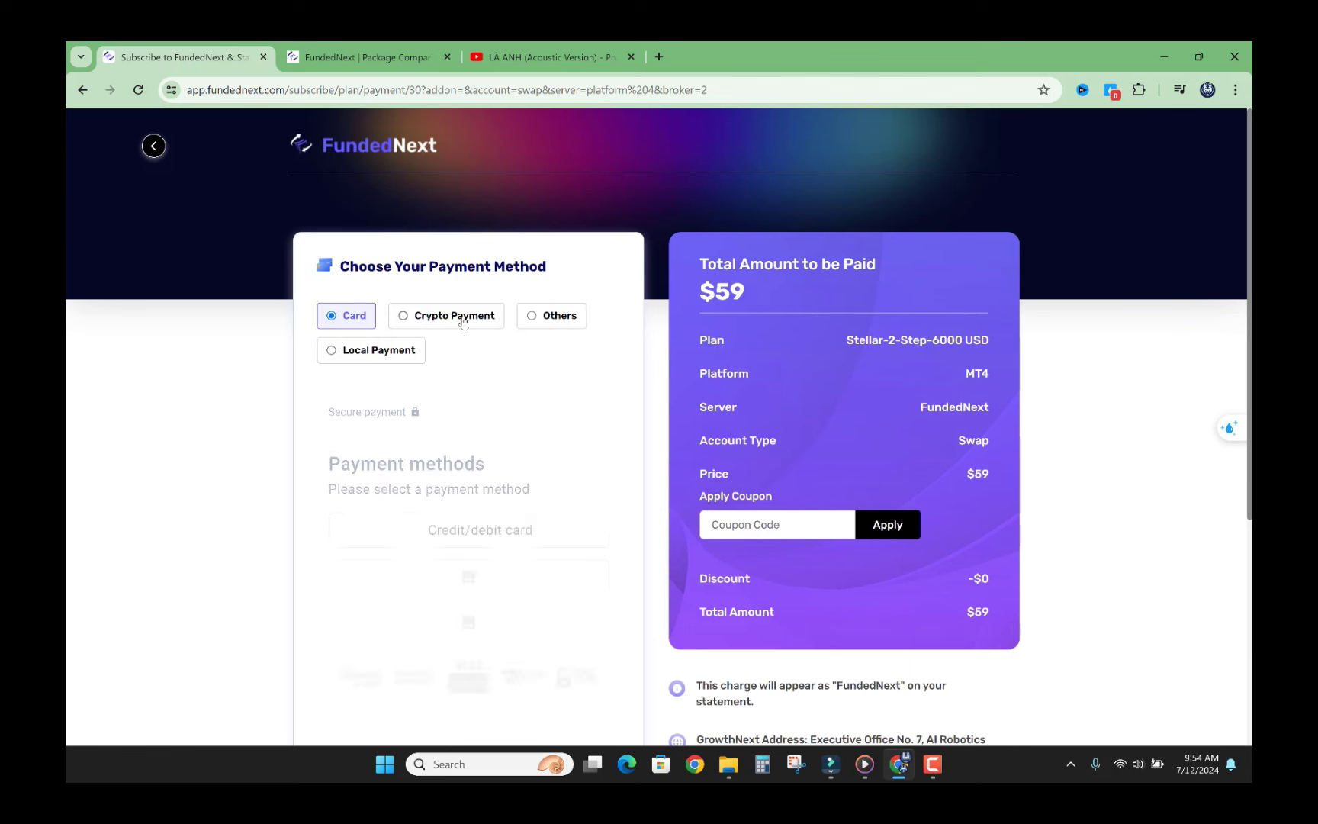
Step: Pay by Crypto Payment using USDT on the USDT-TRX/TRON network
click(414, 319)
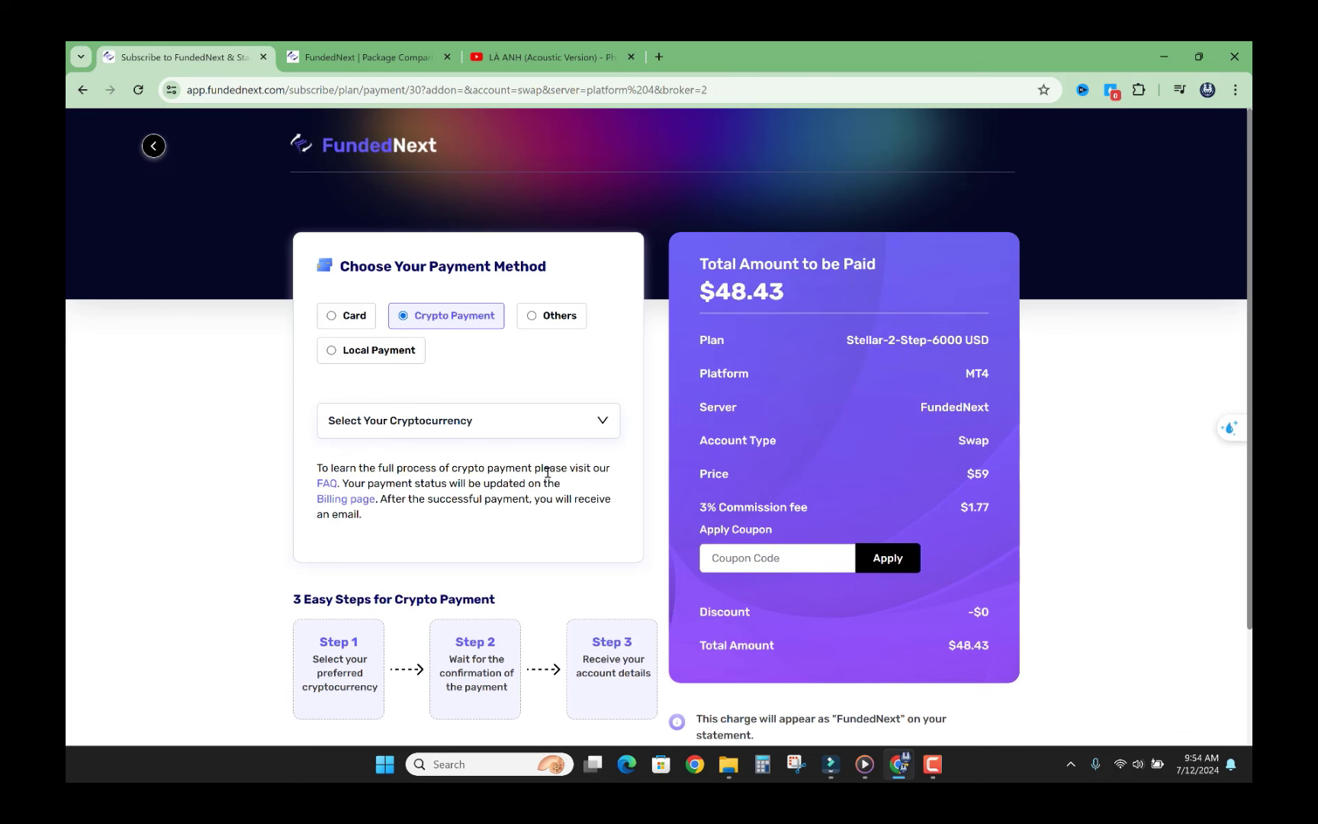
click(547, 422)
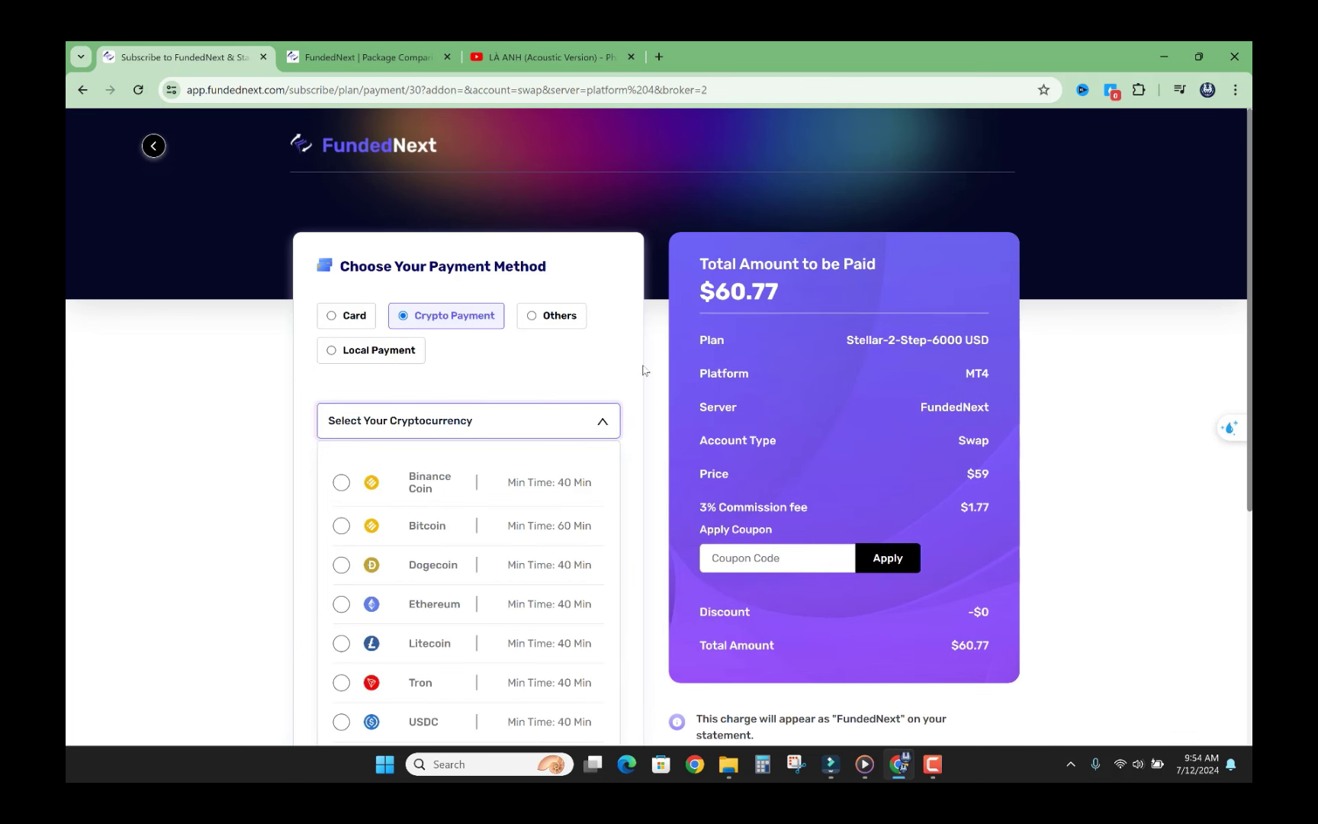
scroll(642, 367, down, 2)
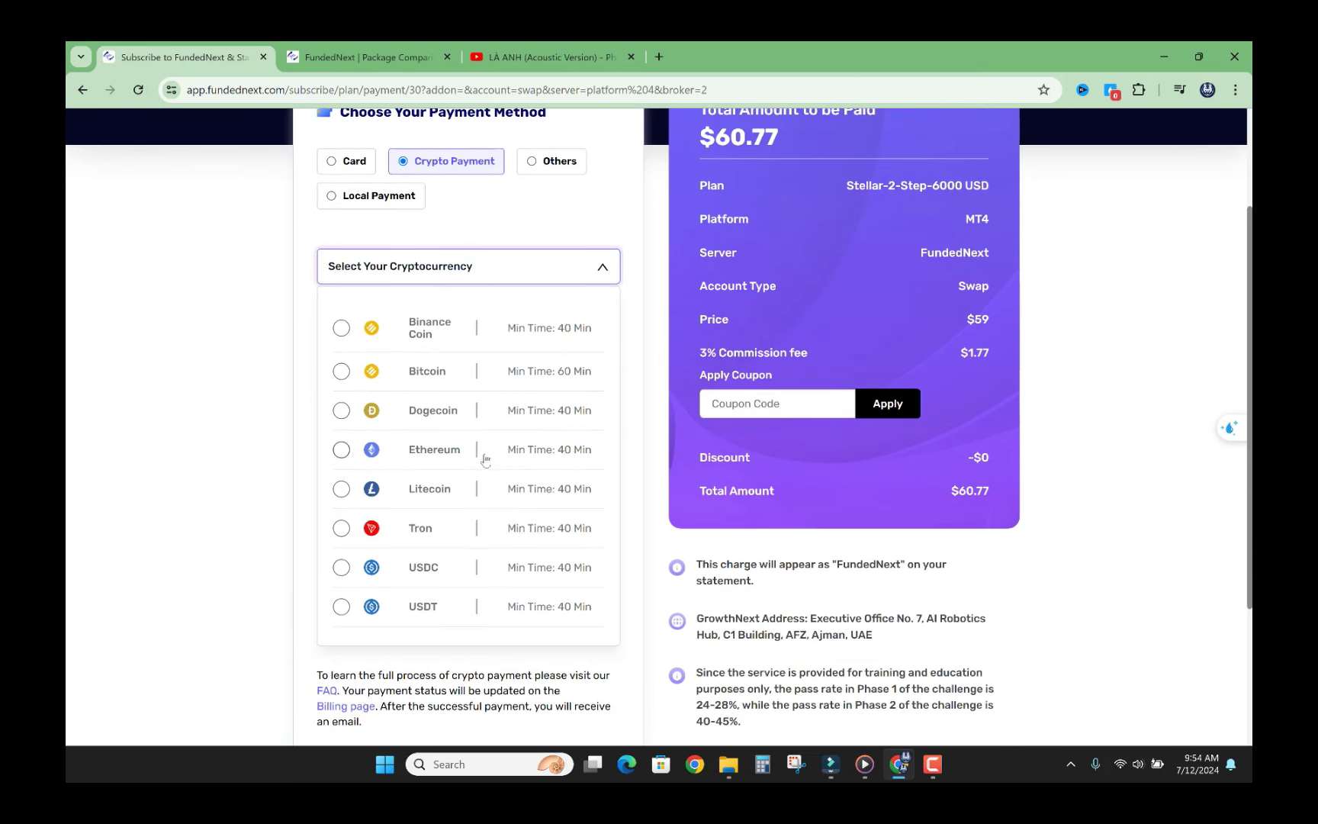
click(418, 607)
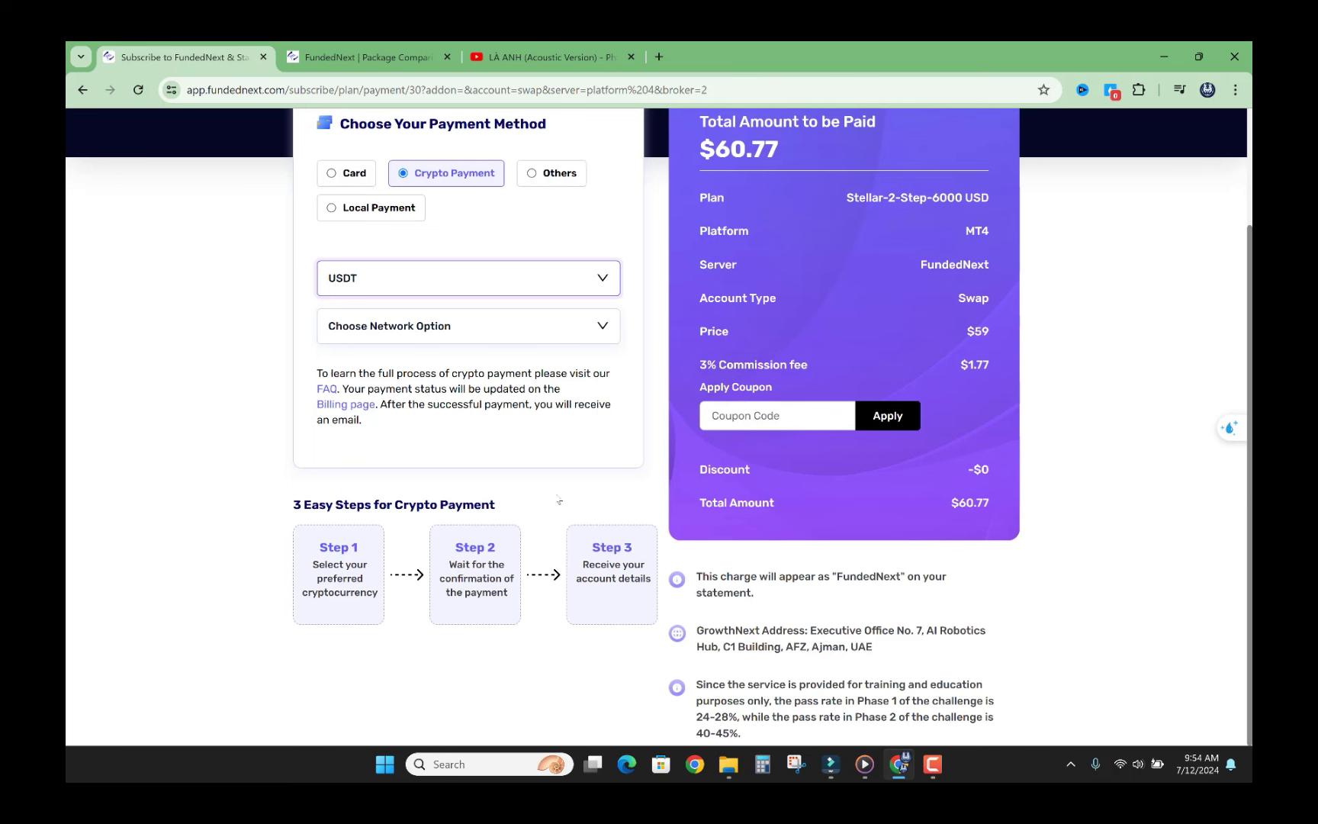
click(432, 328)
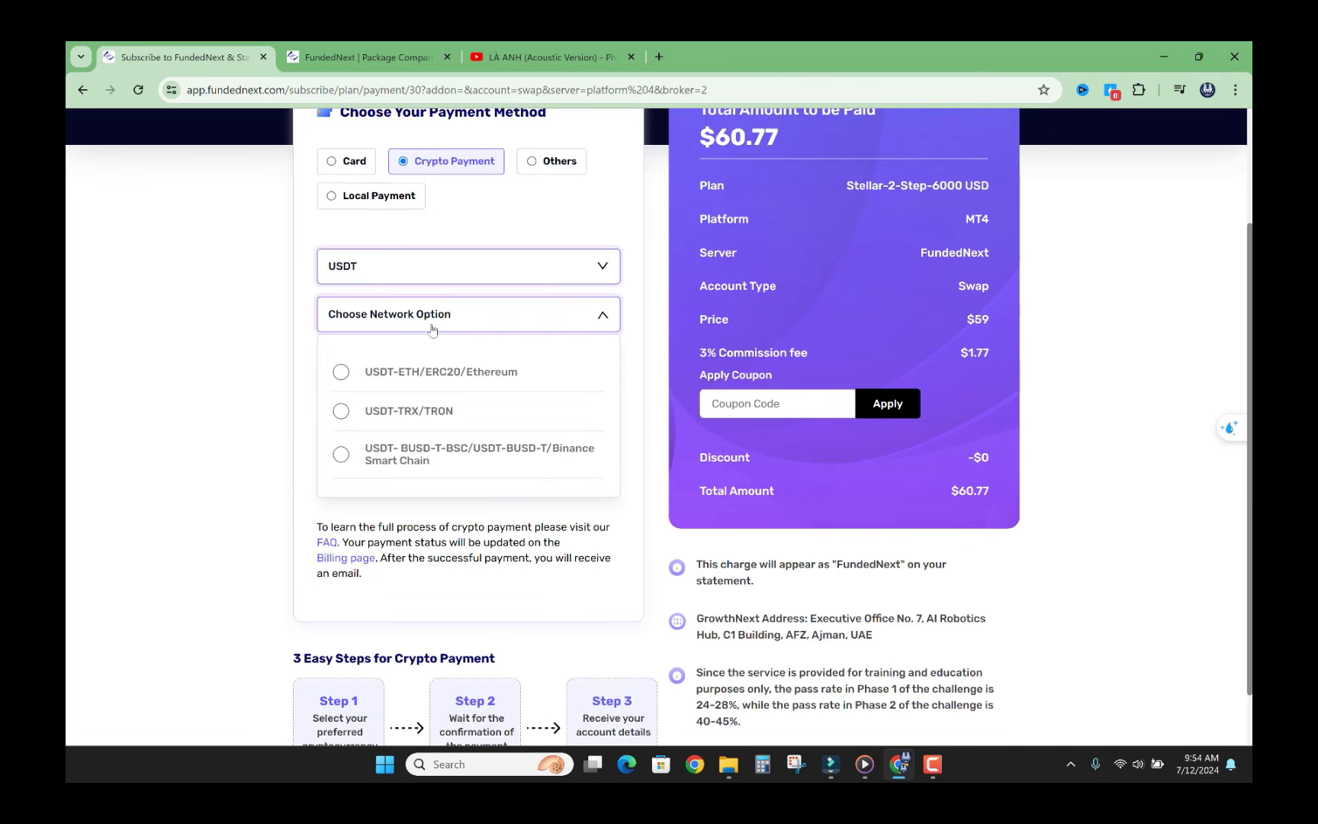
click(391, 413)
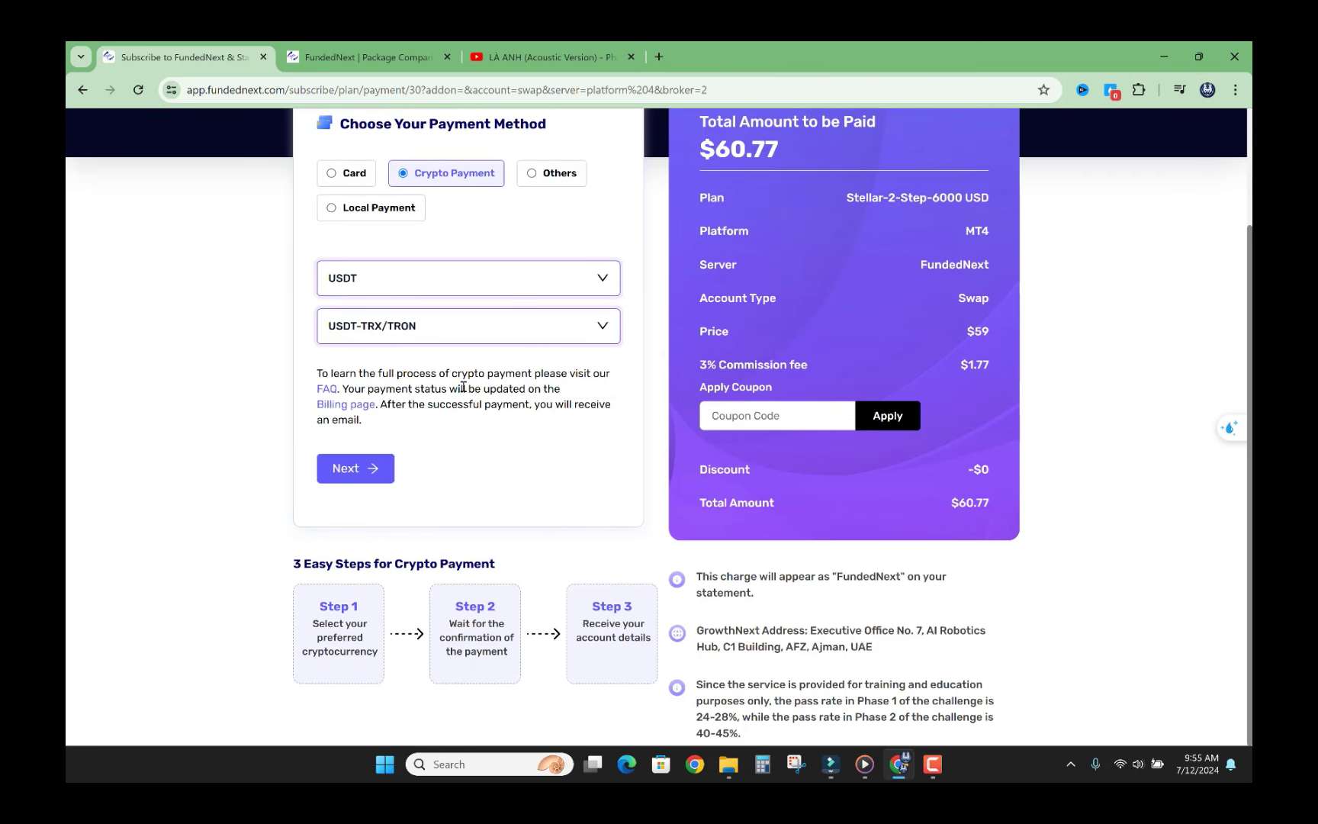
Step: Highlight the $60.77 total and the 3% commission fee line
scroll(698, 310, up, 2)
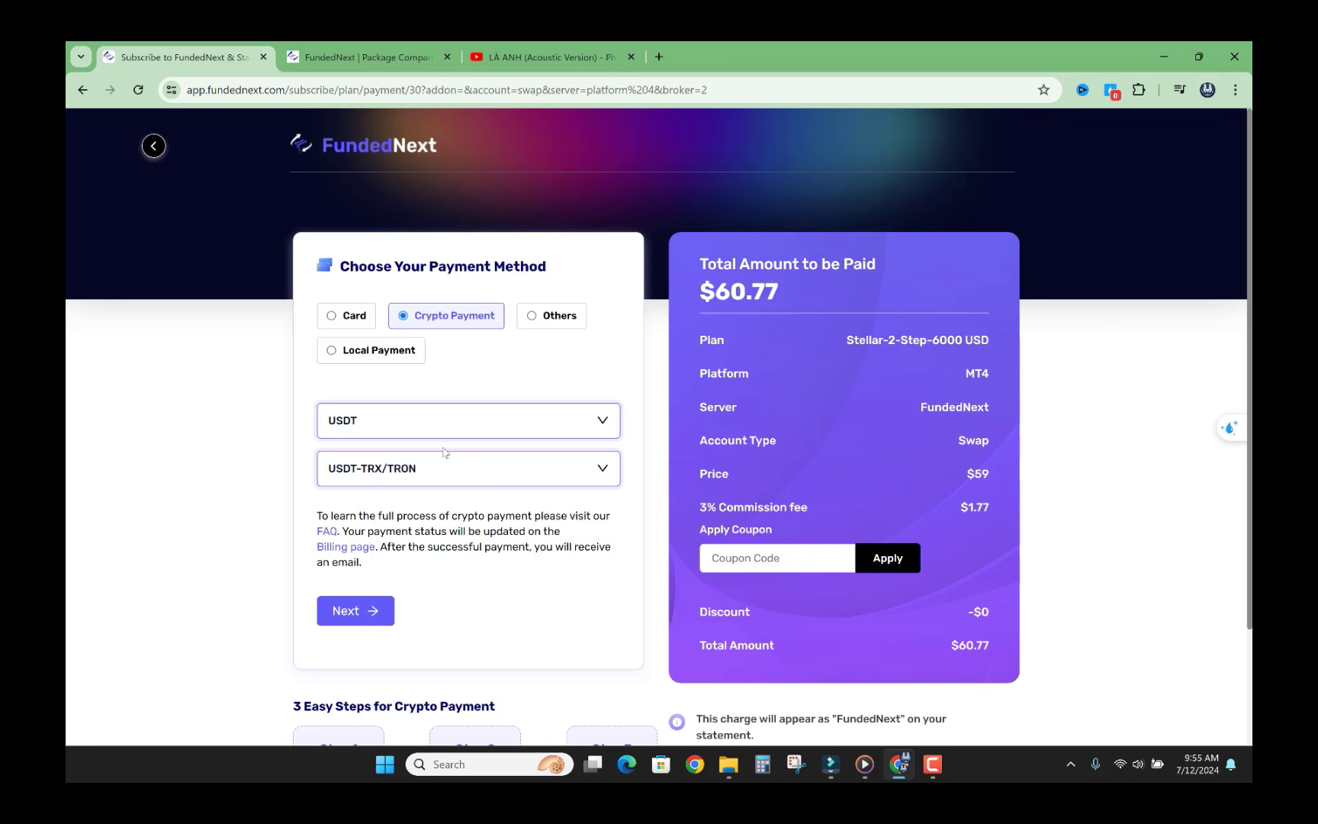
drag(696, 302, 782, 296)
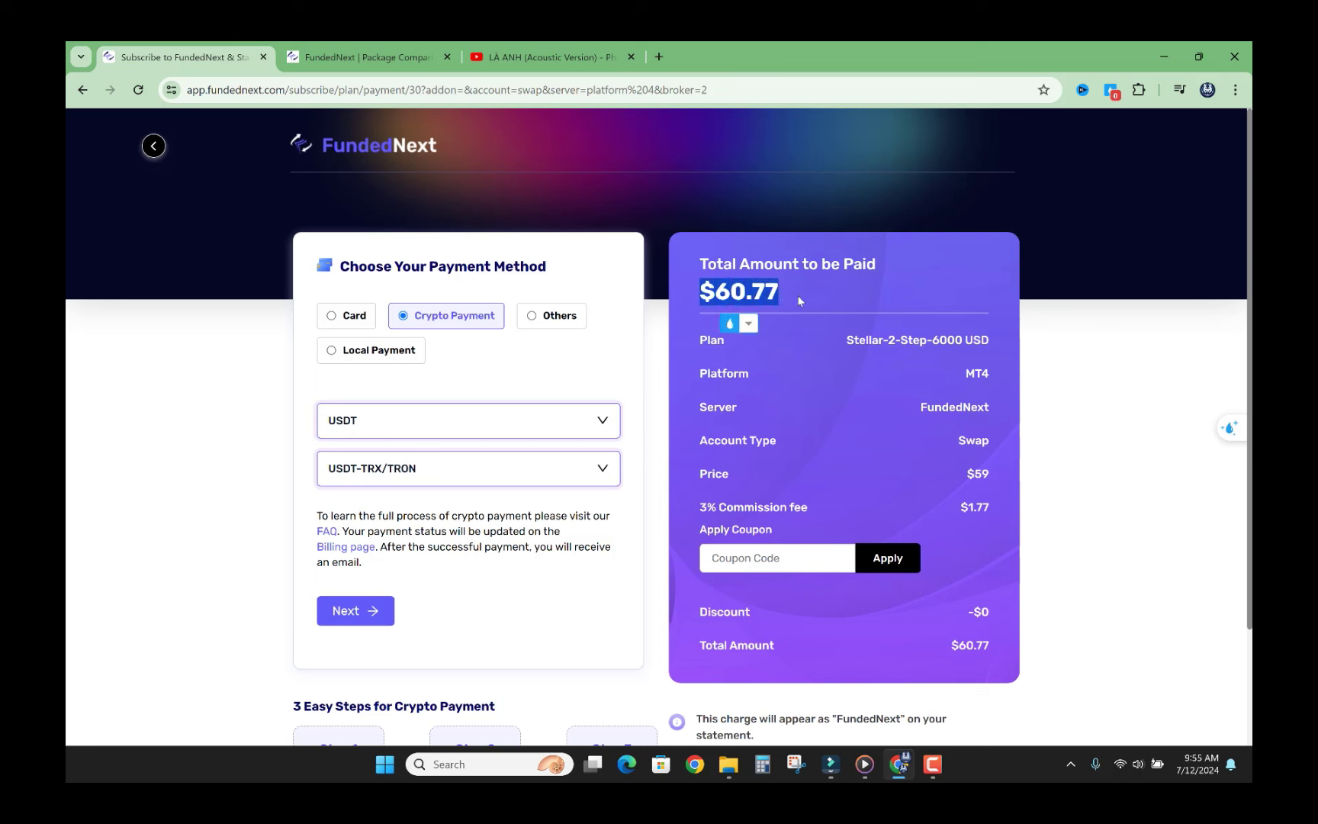
click(813, 321)
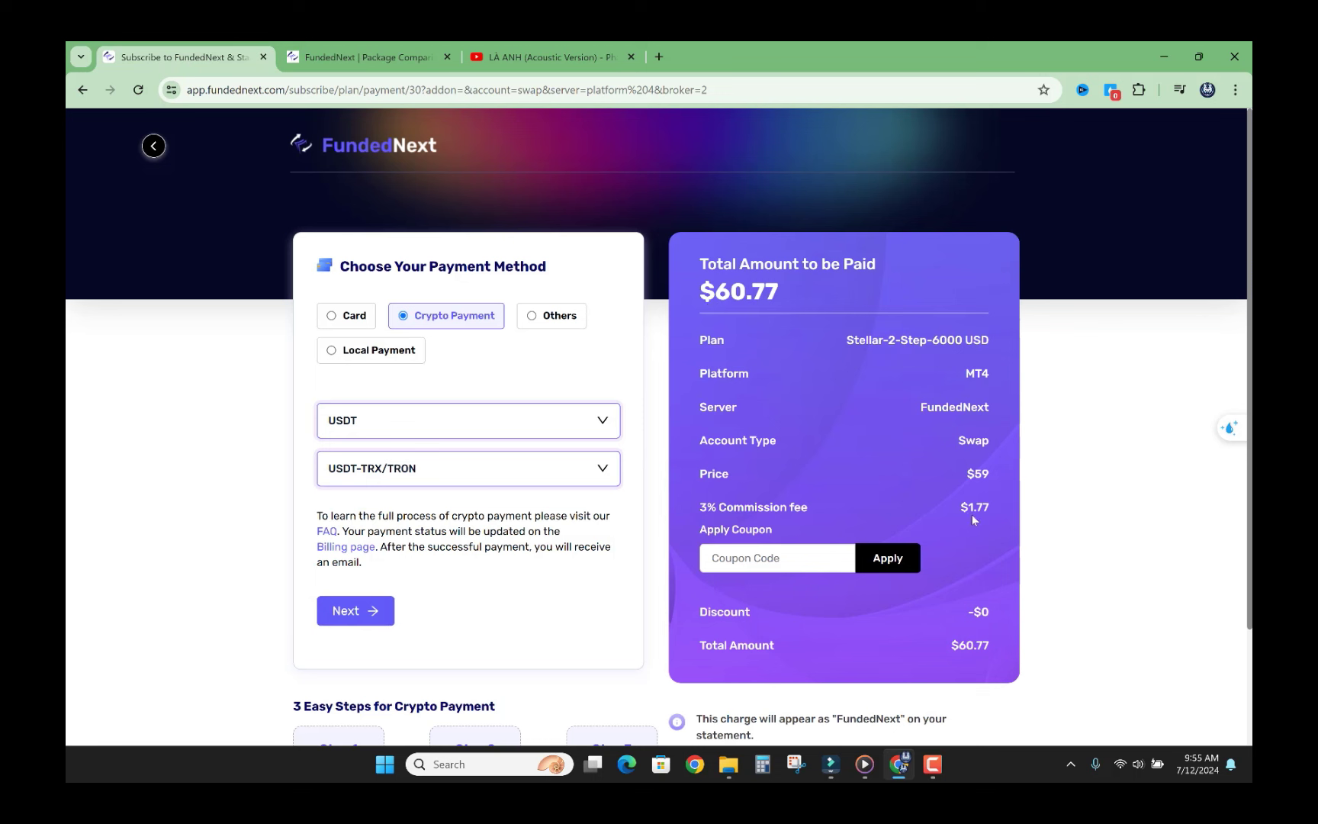
drag(991, 508, 700, 506)
Step: Enter and apply the coupon code, then highlight the new $57.73 total
click(785, 528)
text(hoangsellbuy)
click(898, 559)
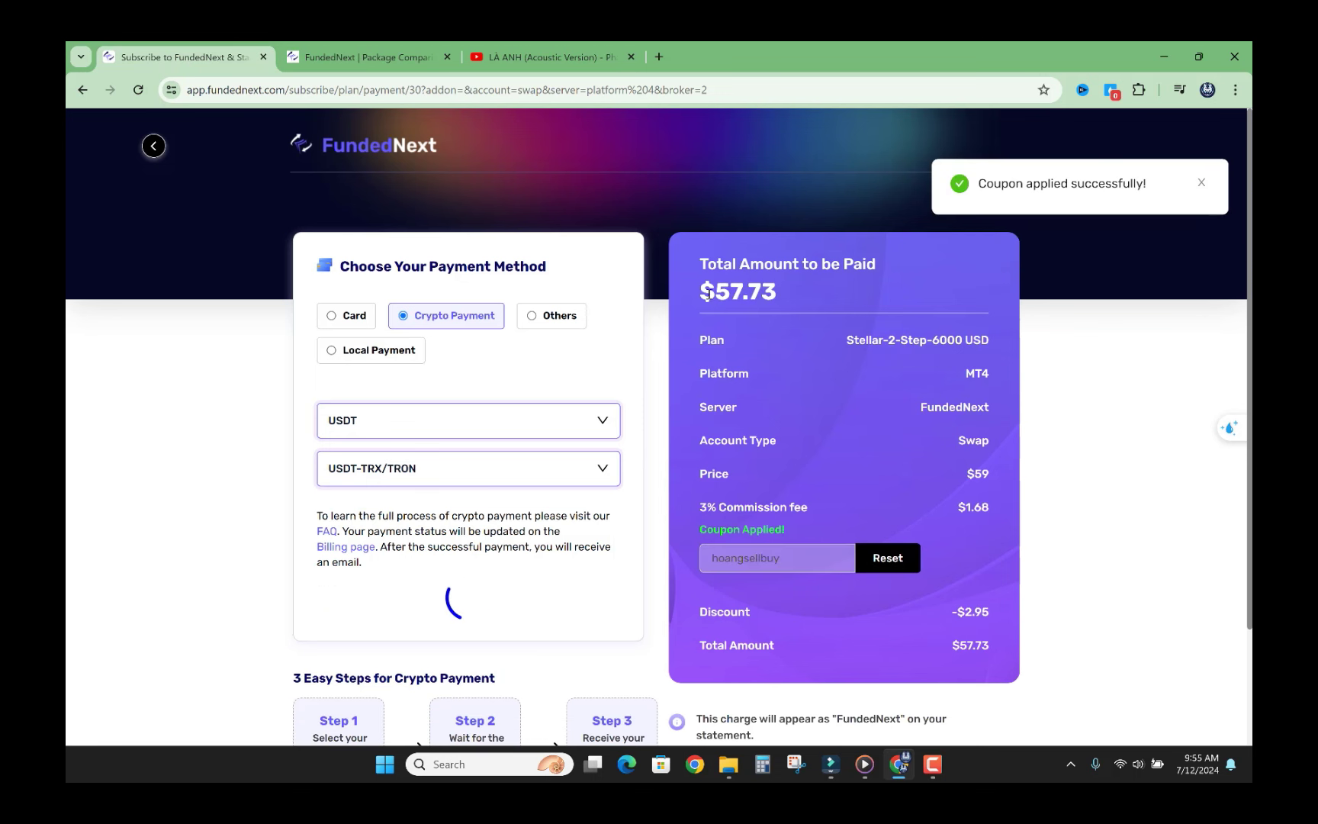
drag(699, 290, 772, 292)
click(791, 294)
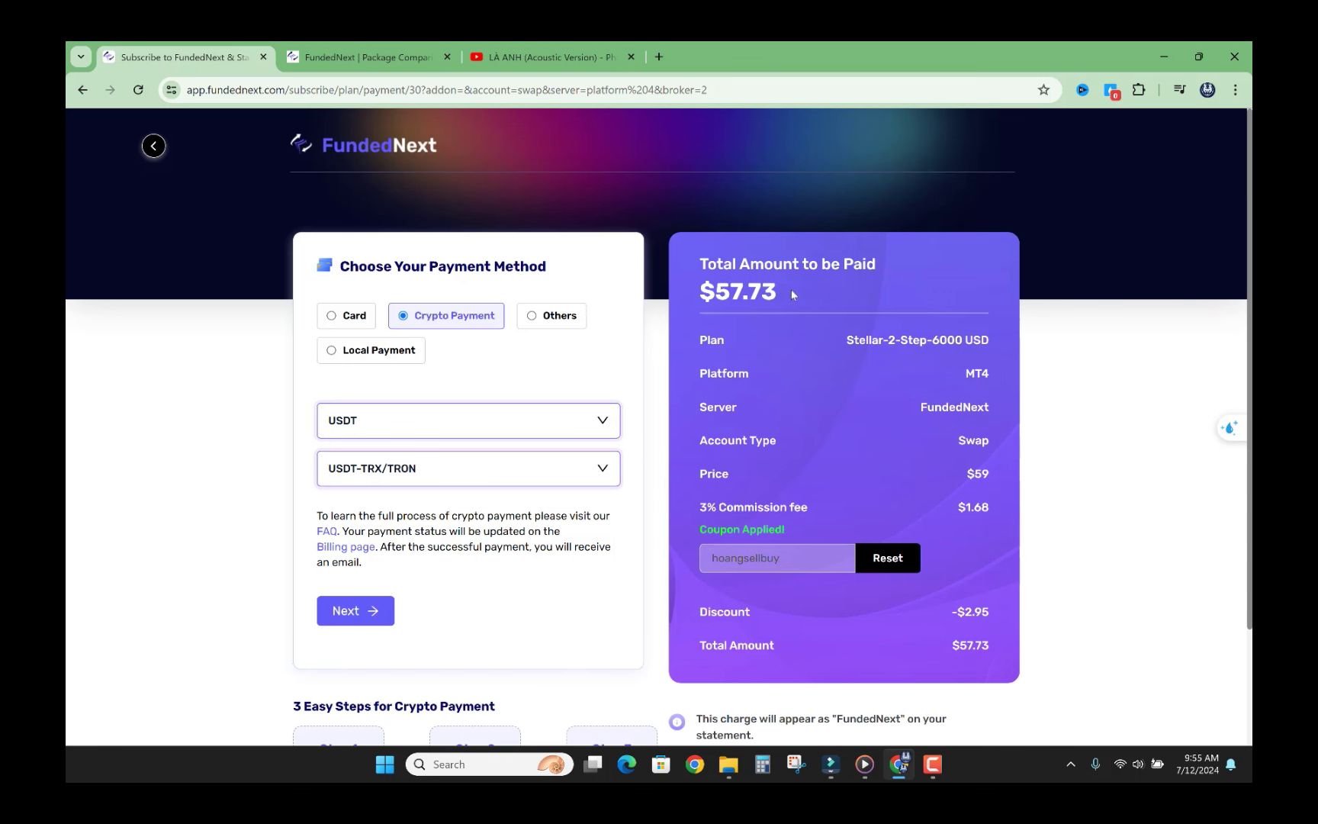